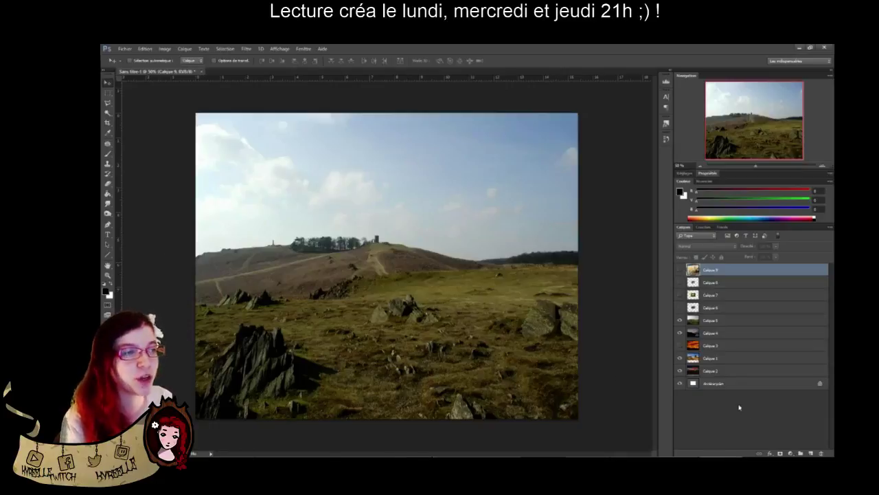
Paste the copied image as a new layer above Calque 9 and hide it
{"action": "key", "text": "ctrl+v"}
{"action": "left_click", "coordinate": [681, 269]}
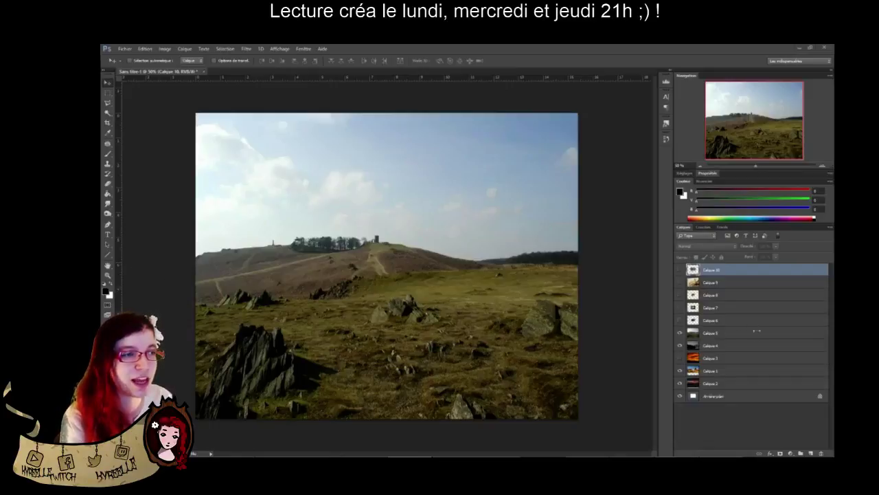
Paste one copied image as a new layer above Calque 3 and another above Calque 1
{"action": "left_click", "coordinate": [746, 351]}
{"action": "left_click", "coordinate": [747, 360]}
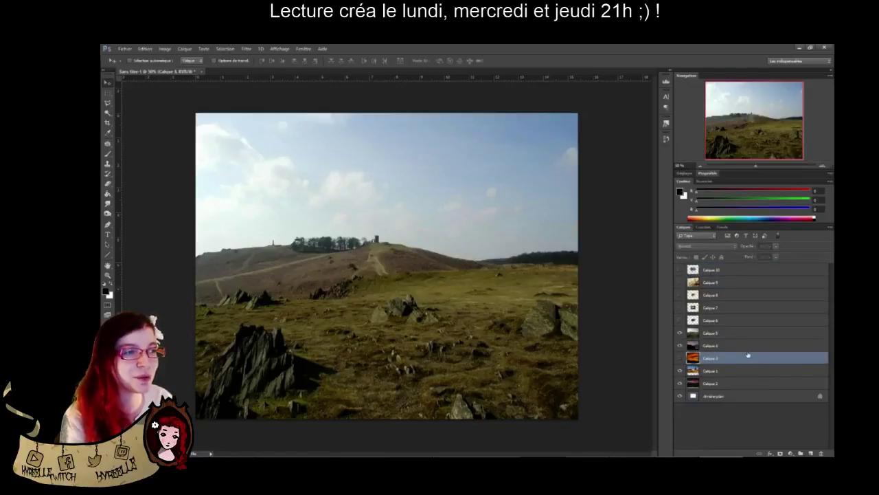
{"action": "key", "text": "ctrl+v"}
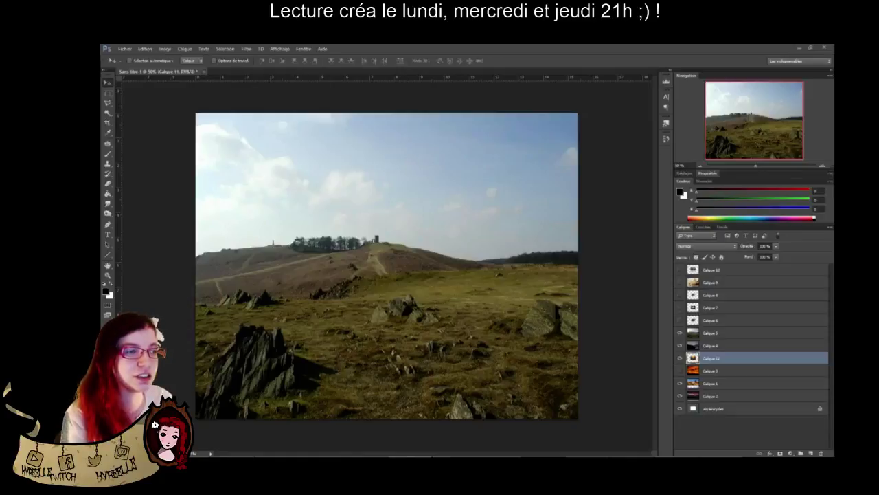
{"action": "left_click", "coordinate": [737, 383]}
{"action": "key", "text": "ctrl+v"}
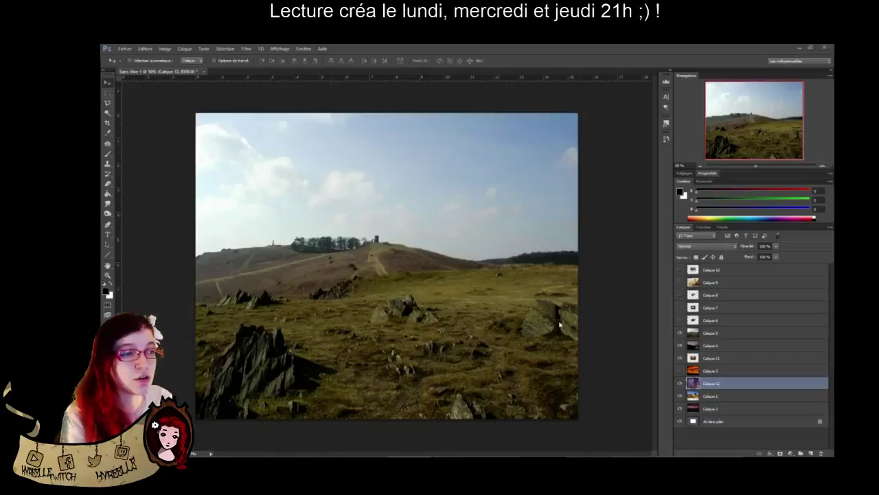
Convert the background into a regular layer named Calque 0
{"action": "double_click", "coordinate": [735, 422]}
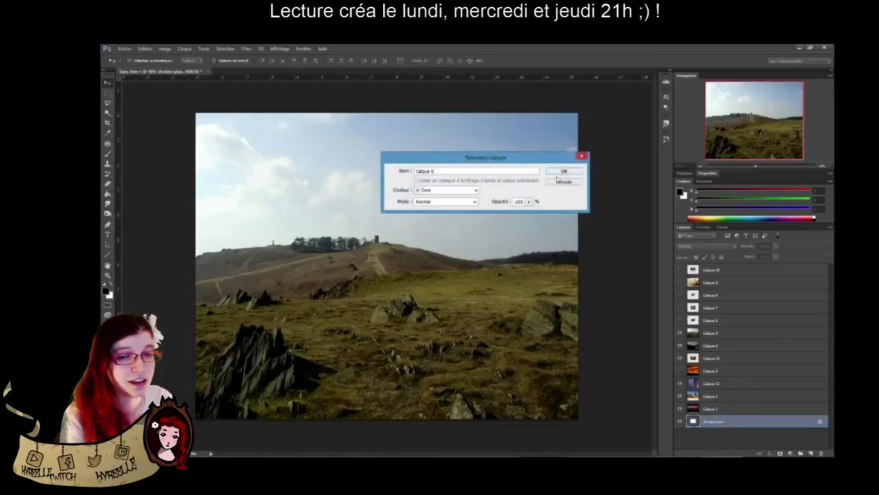
{"action": "left_click", "coordinate": [562, 172]}
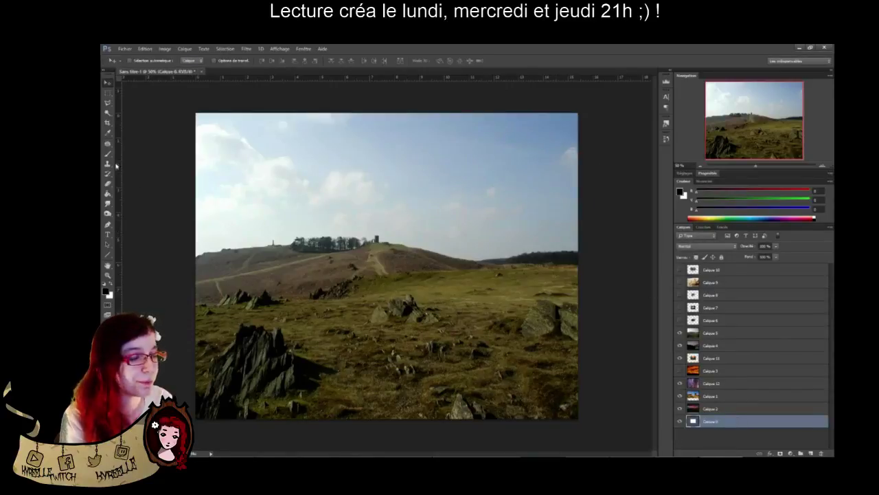
Try filling Calque 0 with a vertical linear gradient from bottom to top, then redraw it with the layer's contents selected
{"action": "left_click", "coordinate": [108, 194]}
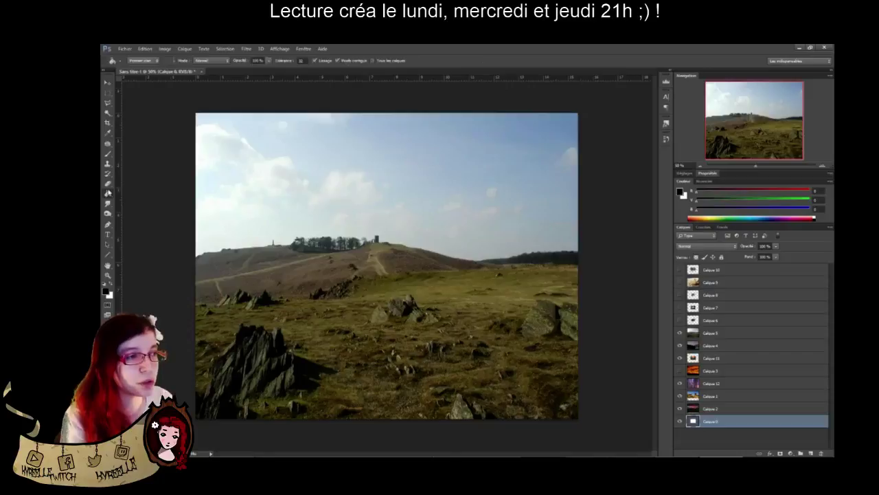
{"action": "right_click", "coordinate": [108, 194]}
{"action": "left_click", "coordinate": [158, 190]}
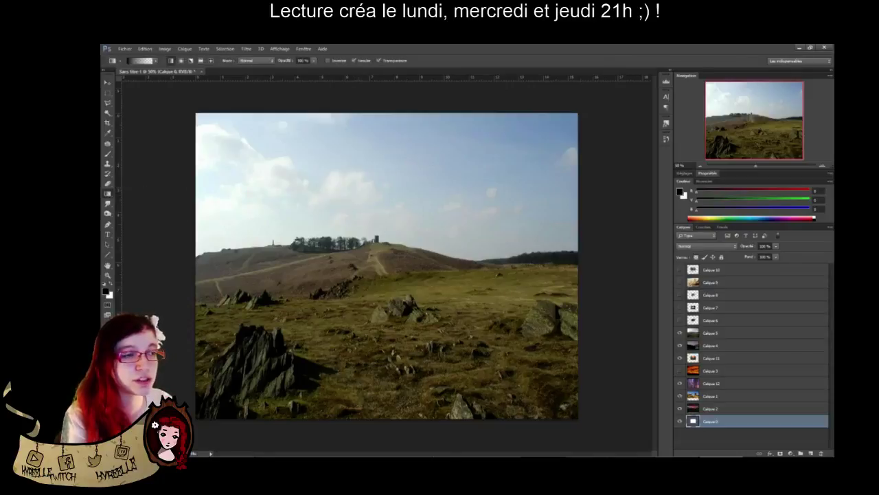
{"action": "left_click_drag", "start_coordinate": [357, 398], "coordinate": [355, 92]}
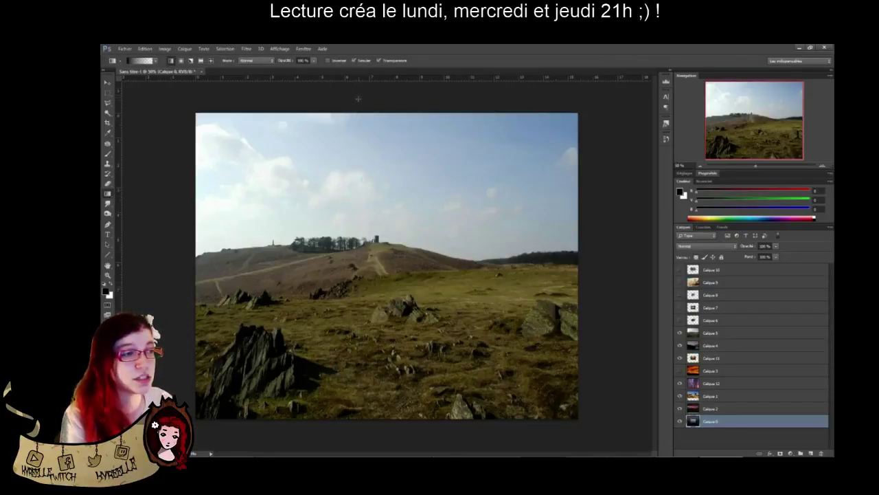
{"action": "left_click", "coordinate": [680, 421]}
{"action": "left_click", "coordinate": [680, 420]}
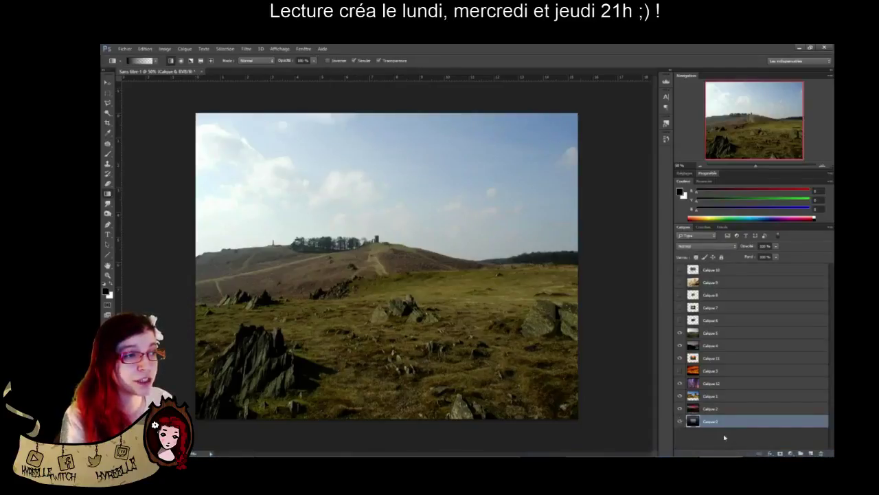
{"action": "left_click", "coordinate": [694, 420], "text": "ctrl"}
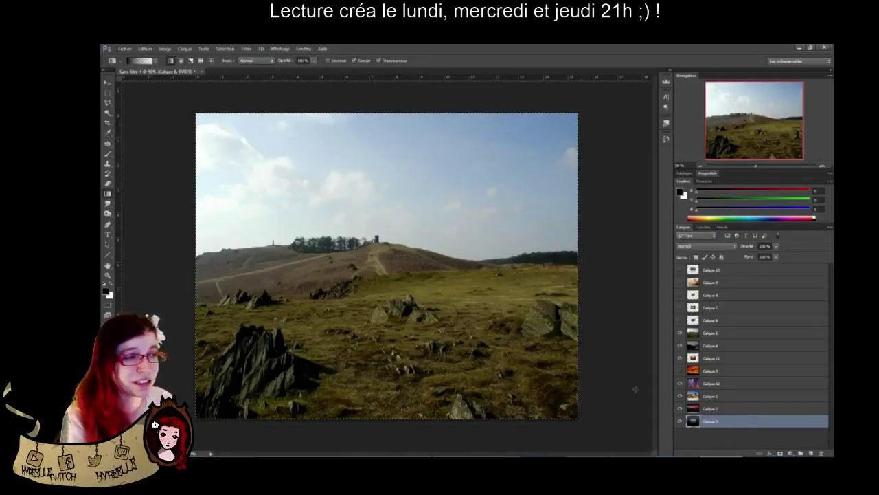
{"action": "left_click_drag", "start_coordinate": [234, 389], "coordinate": [234, 101]}
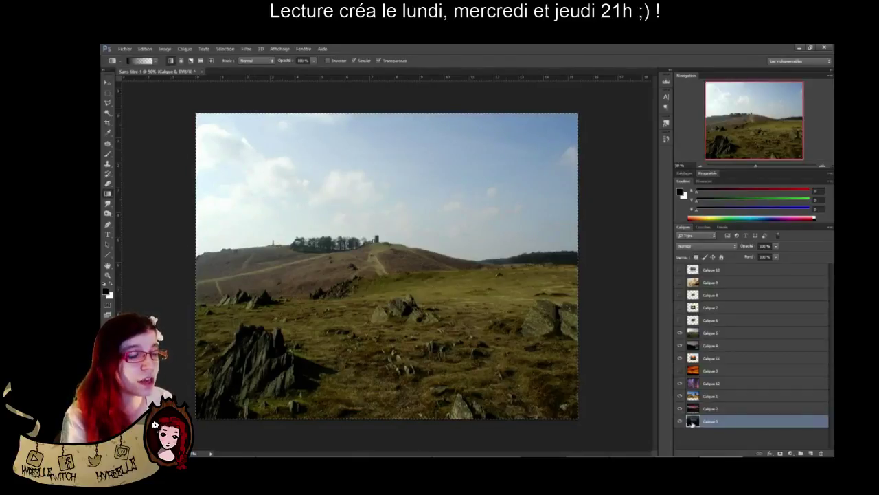
Delete Calque 0 and put a new empty layer at the bottom of the layer stack
{"action": "right_click", "coordinate": [712, 424]}
{"action": "left_click", "coordinate": [724, 424]}
{"action": "left_click_drag", "start_coordinate": [727, 424], "coordinate": [821, 452]}
{"action": "left_click", "coordinate": [812, 453]}
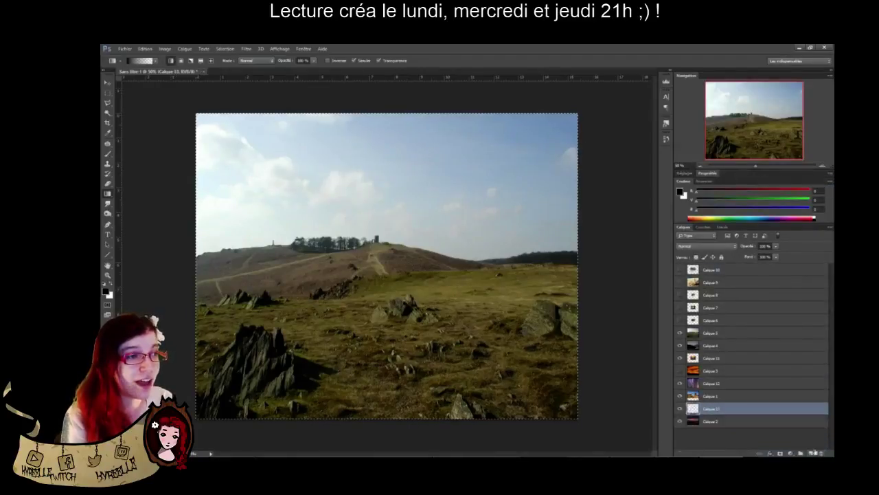
{"action": "left_click_drag", "start_coordinate": [761, 410], "coordinate": [761, 424]}
Fill the new bottom layer with a vertical linear gradient that starts black near the canvas's lower edge, and deselect
{"action": "left_click_drag", "start_coordinate": [368, 96], "coordinate": [382, 402]}
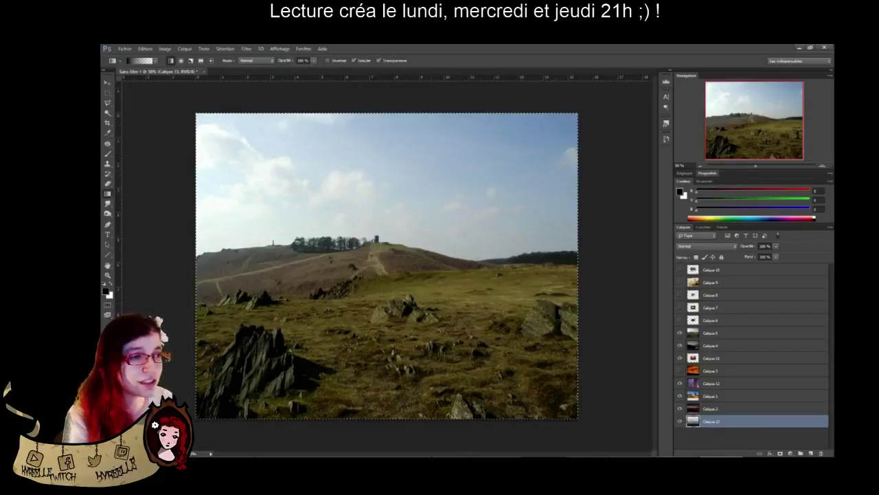
{"action": "left_click_drag", "start_coordinate": [382, 360], "coordinate": [381, 76]}
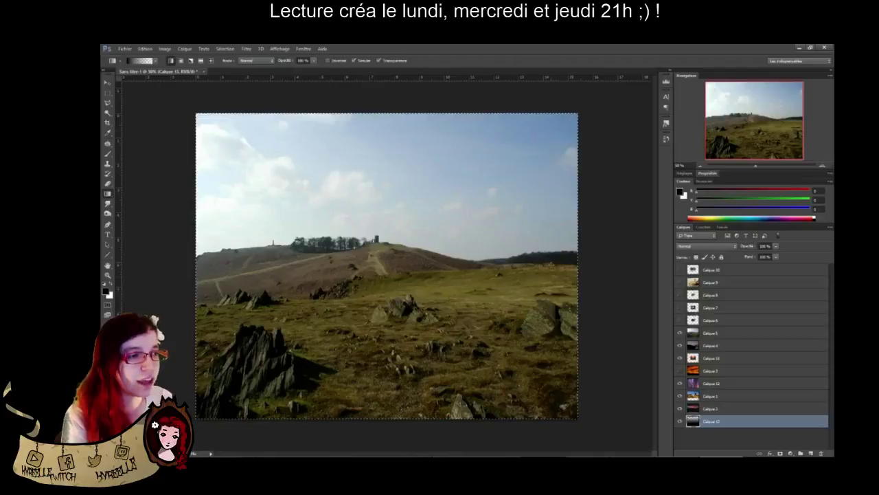
{"action": "key", "text": "ctrl+d"}
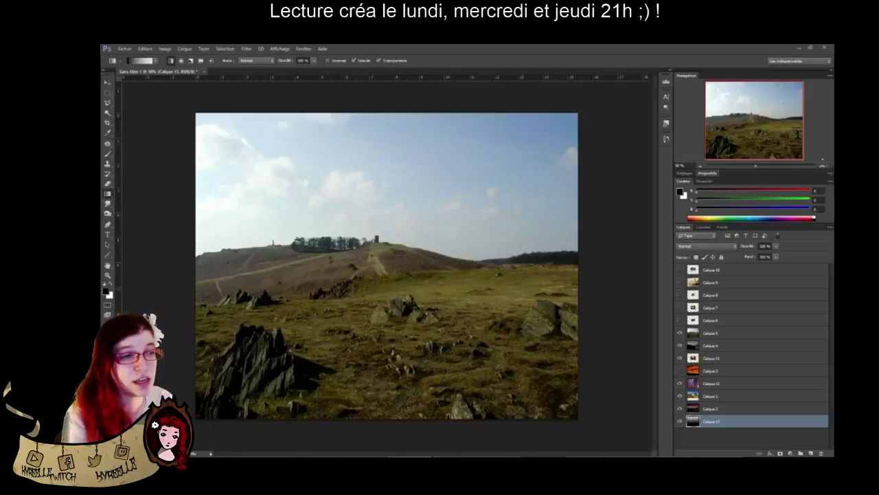
On Calque 5, outline the grassy foreground with the freehand Lasso, from the left rocks along the ridge below the hill
{"action": "key", "text": "ctrl+plus"}
{"action": "key", "text": "ctrl+plus"}
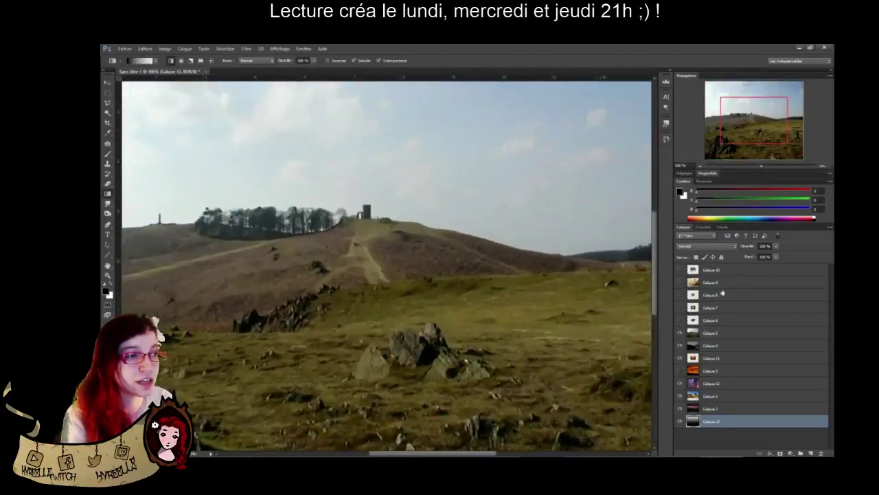
{"action": "left_click", "coordinate": [746, 335]}
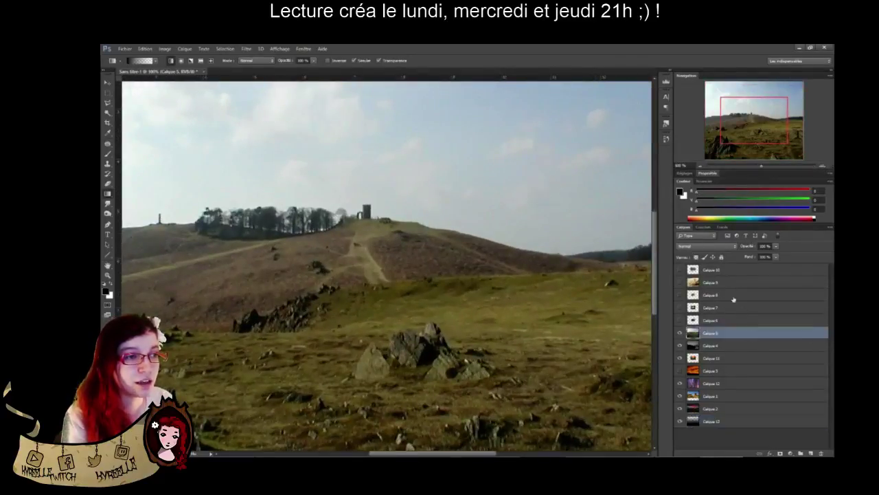
{"action": "left_click_drag", "start_coordinate": [759, 132], "coordinate": [745, 147]}
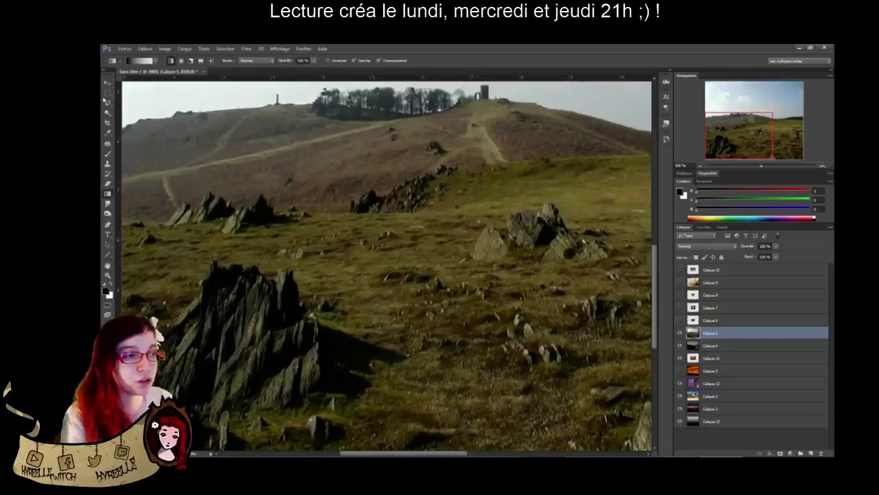
{"action": "left_click", "coordinate": [107, 101]}
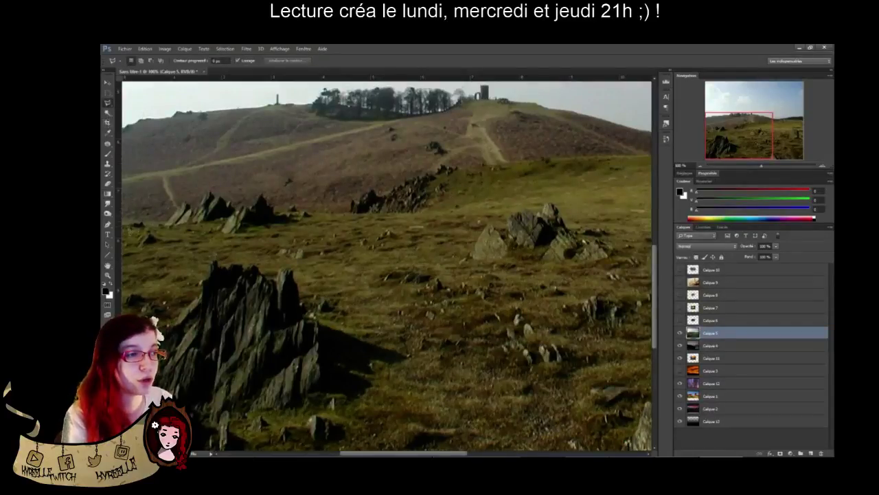
{"action": "left_click", "coordinate": [108, 103]}
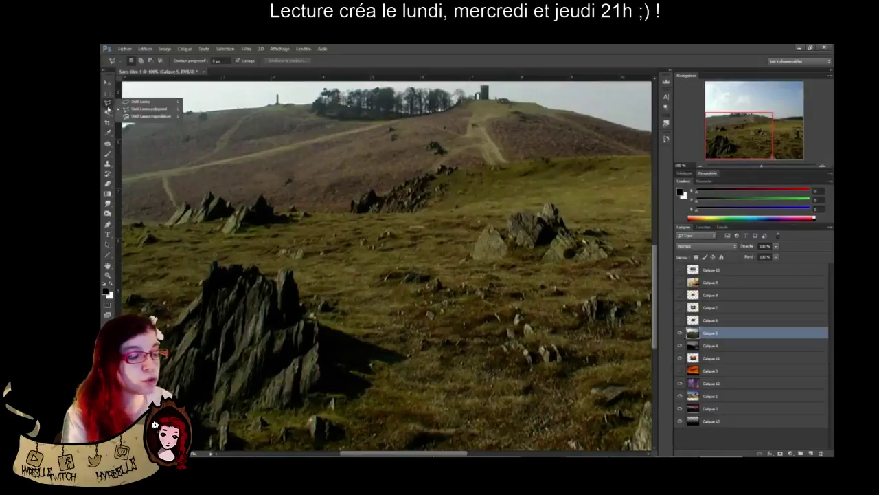
{"action": "left_click", "coordinate": [141, 102]}
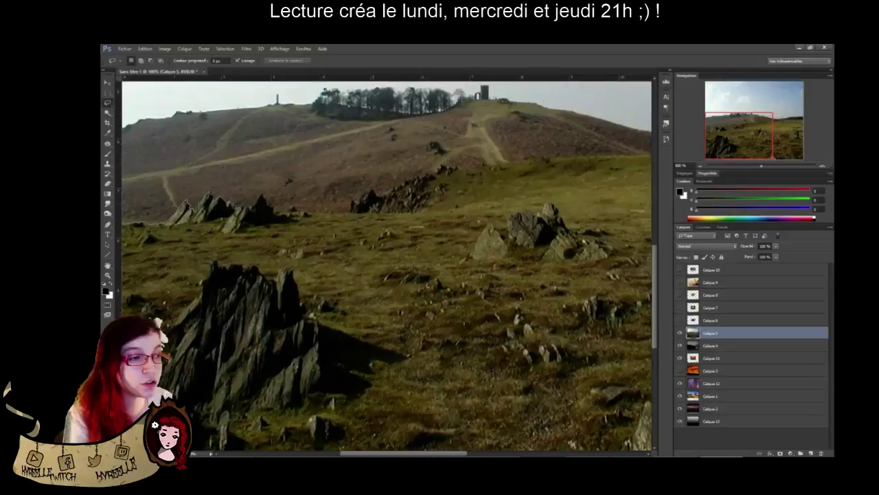
{"action": "mouse_move", "coordinate": [242, 216]}
{"action": "left_mouse_down"}
{"action": "mouse_move", "coordinate": [226, 238]}
{"action": "mouse_move", "coordinate": [128, 272]}
{"action": "left_mouse_up"}
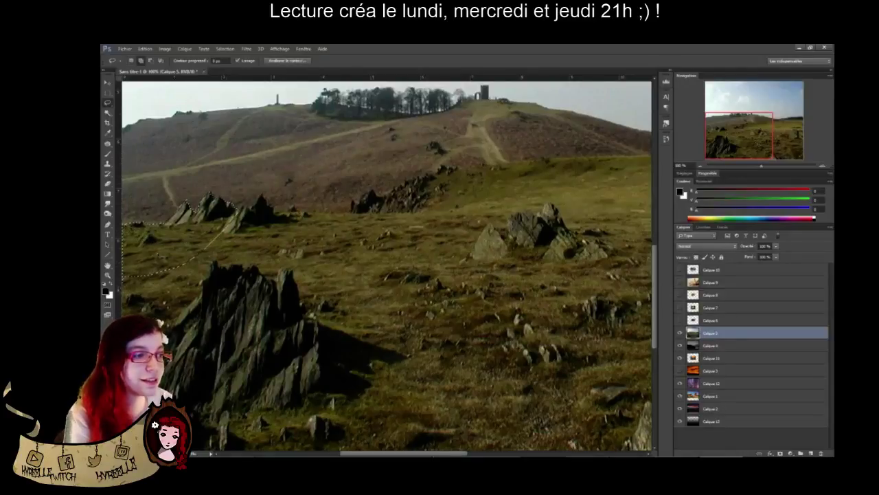
{"action": "mouse_move", "coordinate": [232, 219]}
{"action": "left_mouse_down"}
{"action": "mouse_move", "coordinate": [267, 199]}
{"action": "mouse_move", "coordinate": [286, 216]}
{"action": "mouse_move", "coordinate": [357, 220]}
{"action": "mouse_move", "coordinate": [334, 244]}
{"action": "mouse_move", "coordinate": [158, 255]}
{"action": "mouse_move", "coordinate": [243, 207]}
{"action": "left_mouse_up"}
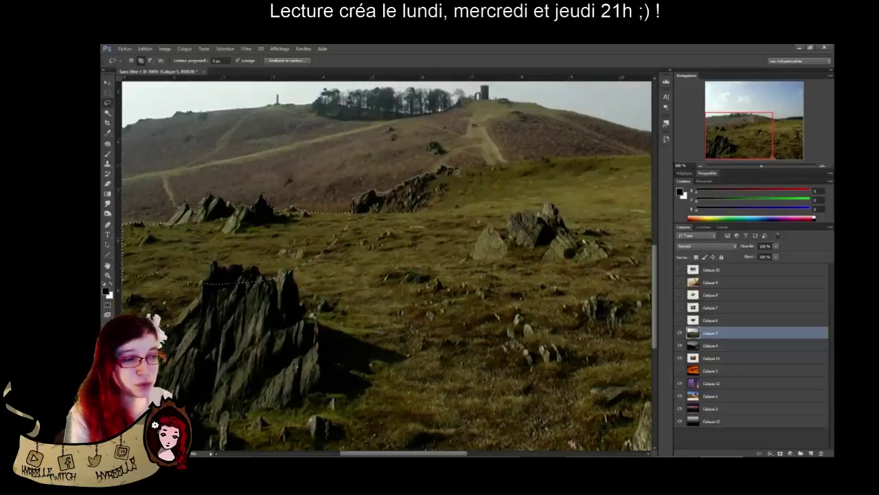
{"action": "mouse_move", "coordinate": [463, 171]}
{"action": "left_mouse_down"}
{"action": "mouse_move", "coordinate": [481, 186]}
{"action": "mouse_move", "coordinate": [373, 281]}
{"action": "mouse_move", "coordinate": [280, 259]}
{"action": "mouse_move", "coordinate": [285, 253]}
{"action": "left_mouse_up"}
{"action": "mouse_move", "coordinate": [460, 175]}
{"action": "left_mouse_down"}
{"action": "mouse_move", "coordinate": [646, 159]}
{"action": "mouse_move", "coordinate": [704, 190]}
{"action": "mouse_move", "coordinate": [615, 348]}
{"action": "left_mouse_up"}
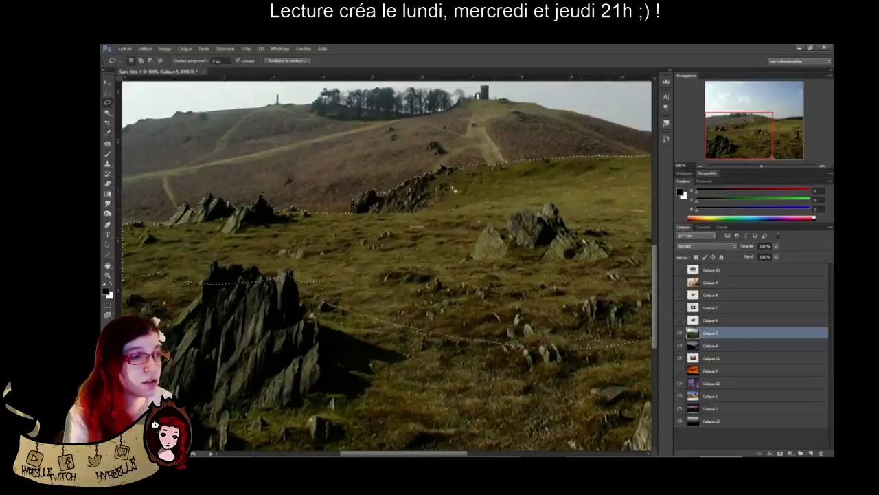
Extend the Lasso selection along the grass horizon to the photo's right edge, including the large rocks there
{"action": "left_click", "coordinate": [700, 167]}
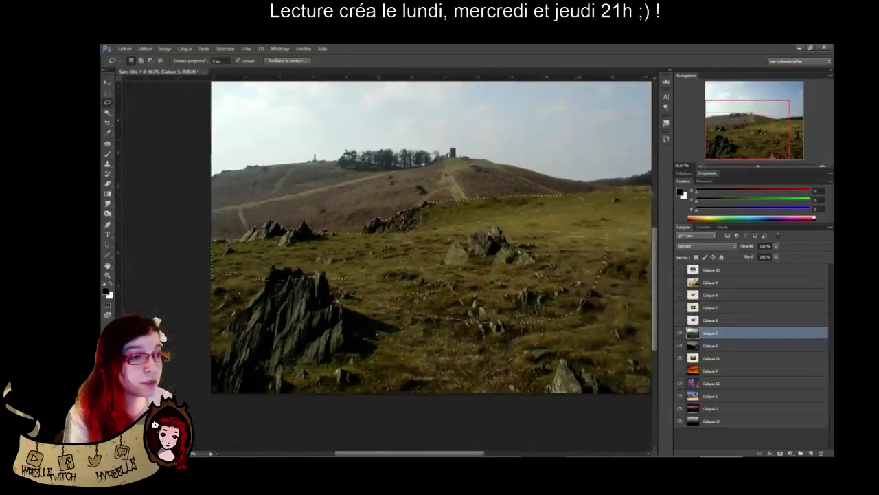
{"action": "left_click", "coordinate": [821, 166]}
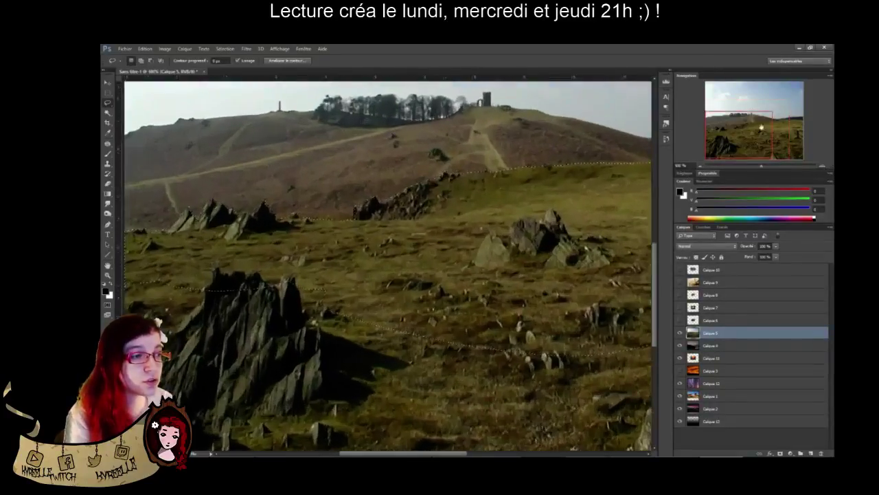
{"action": "left_click_drag", "start_coordinate": [749, 131], "coordinate": [807, 130]}
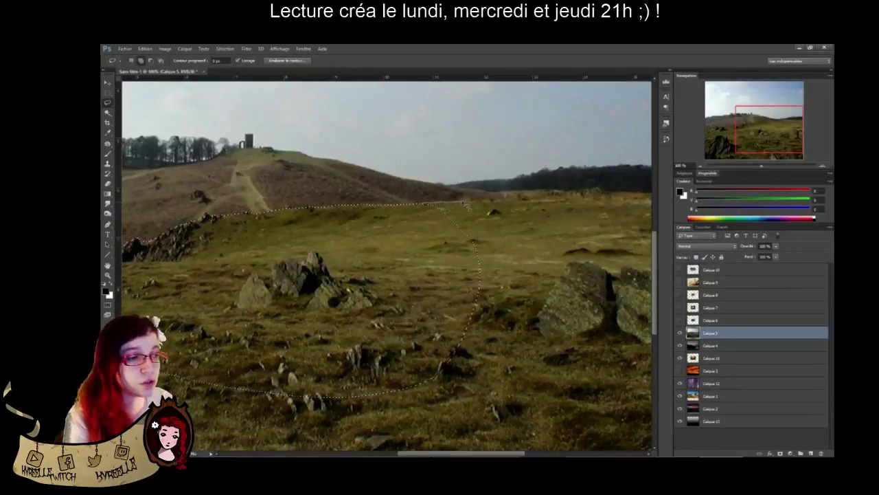
{"action": "left_click_drag", "start_coordinate": [482, 202], "coordinate": [591, 197]}
{"action": "mouse_move", "coordinate": [612, 201]}
{"action": "left_mouse_down"}
{"action": "mouse_move", "coordinate": [656, 204]}
{"action": "mouse_move", "coordinate": [663, 286]}
{"action": "mouse_move", "coordinate": [565, 367]}
{"action": "mouse_move", "coordinate": [433, 358]}
{"action": "left_mouse_up"}
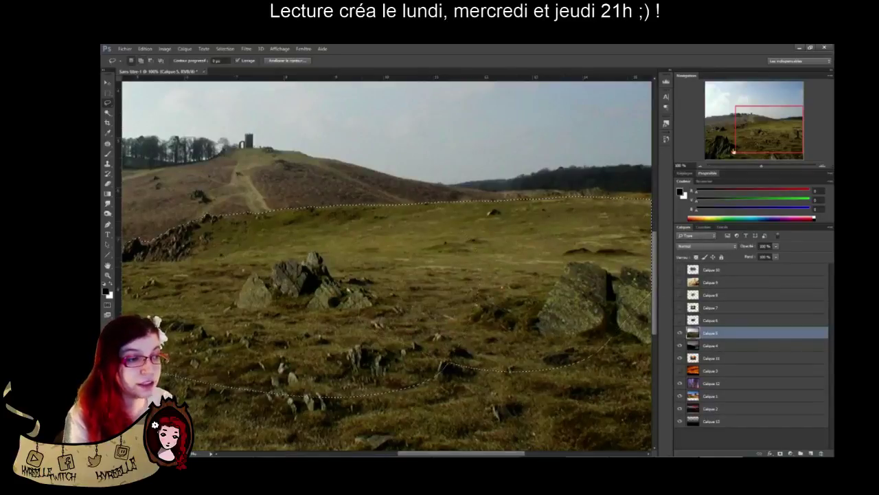
Add the remaining foreground to the selection, down to the photo's lower edge and around the large rock on the left
{"action": "left_click", "coordinate": [700, 166]}
{"action": "mouse_move", "coordinate": [445, 285]}
{"action": "left_mouse_down"}
{"action": "mouse_move", "coordinate": [475, 281]}
{"action": "mouse_move", "coordinate": [643, 445]}
{"action": "mouse_move", "coordinate": [371, 444]}
{"action": "mouse_move", "coordinate": [123, 415]}
{"action": "left_mouse_up"}
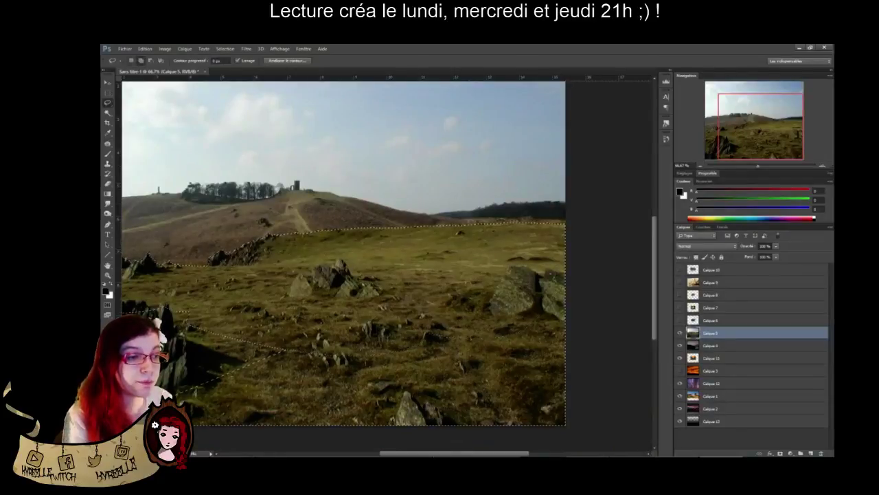
{"action": "left_click_drag", "start_coordinate": [739, 143], "coordinate": [717, 146]}
{"action": "left_click_drag", "start_coordinate": [353, 333], "coordinate": [176, 309]}
{"action": "mouse_move", "coordinate": [141, 412]}
{"action": "left_mouse_down"}
{"action": "mouse_move", "coordinate": [370, 364]}
{"action": "mouse_move", "coordinate": [353, 335]}
{"action": "mouse_move", "coordinate": [329, 344]}
{"action": "mouse_move", "coordinate": [426, 392]}
{"action": "left_mouse_up"}
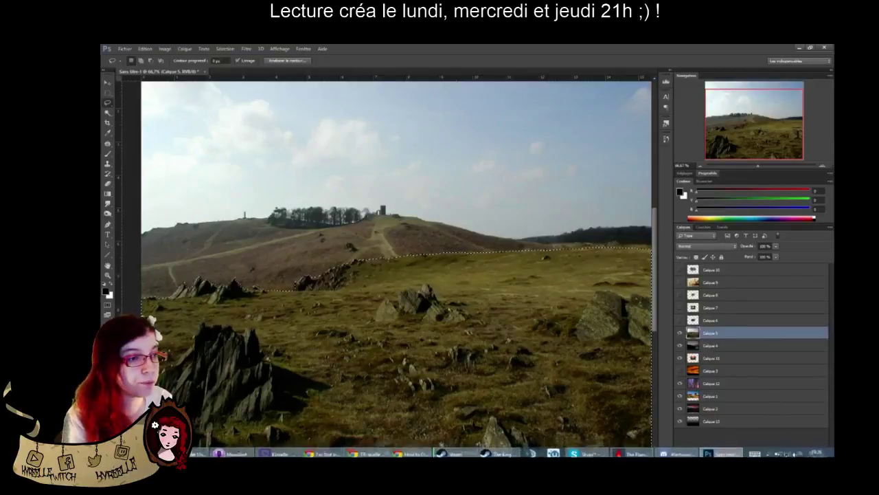
Add a layer mask to Calque 5 that keeps only the selected foreground, and check Calque 4 by toggling its visibility
{"action": "left_click", "coordinate": [781, 454]}
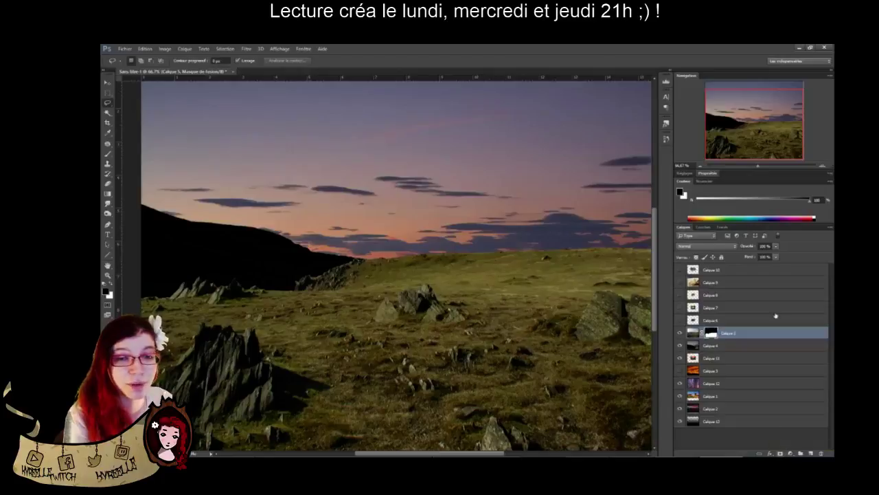
{"action": "left_click", "coordinate": [715, 166]}
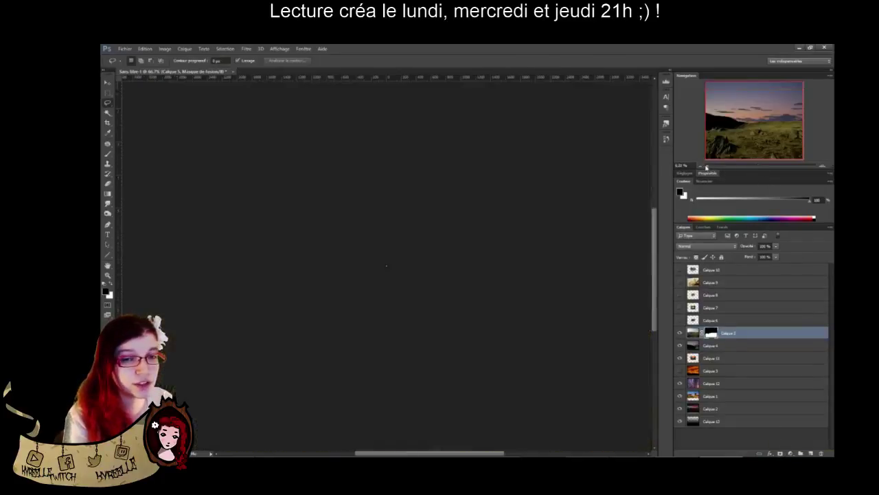
{"action": "left_click_drag", "start_coordinate": [711, 168], "coordinate": [756, 165]}
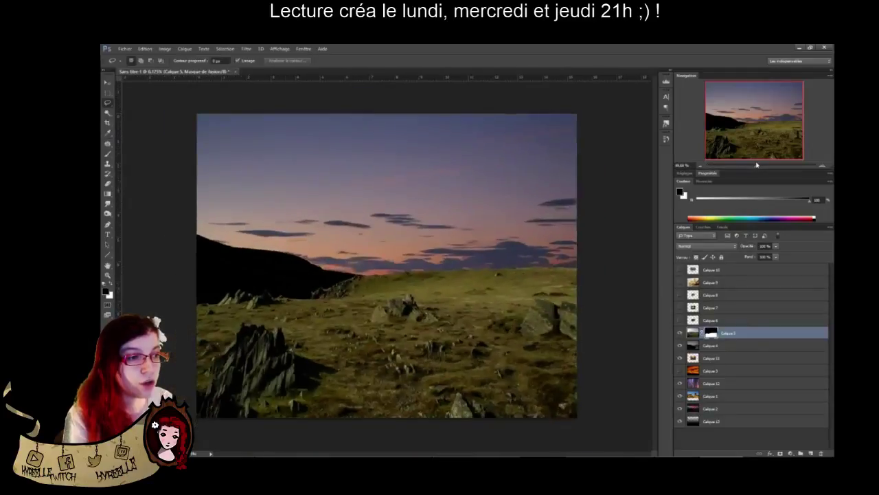
{"action": "left_click", "coordinate": [681, 346]}
{"action": "left_click", "coordinate": [681, 347]}
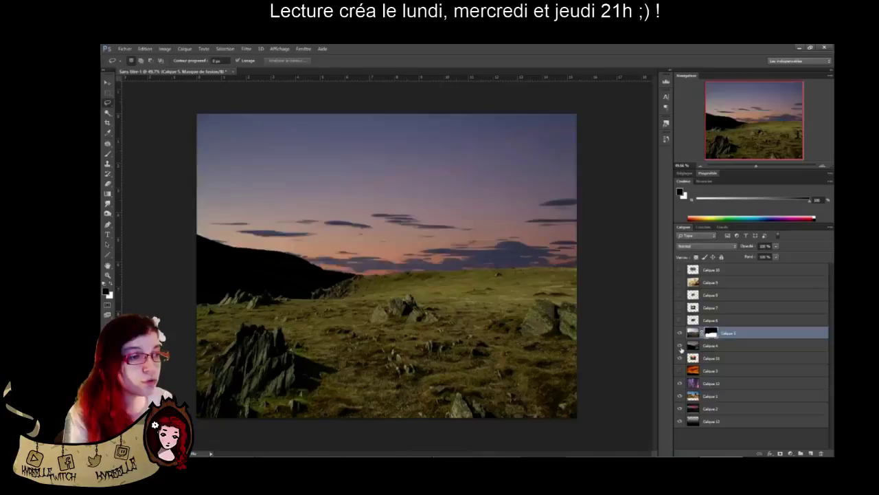
Hide Calque 4, Calque 11 and Calque 12, and toggle Calque 1 to check the desert photo behind the grass
{"action": "left_click", "coordinate": [680, 345]}
{"action": "left_click", "coordinate": [681, 358]}
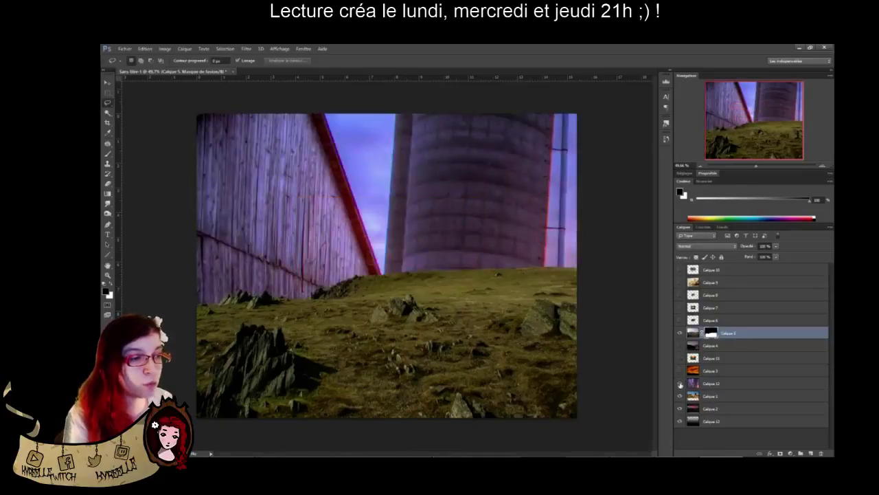
{"action": "left_click", "coordinate": [680, 384]}
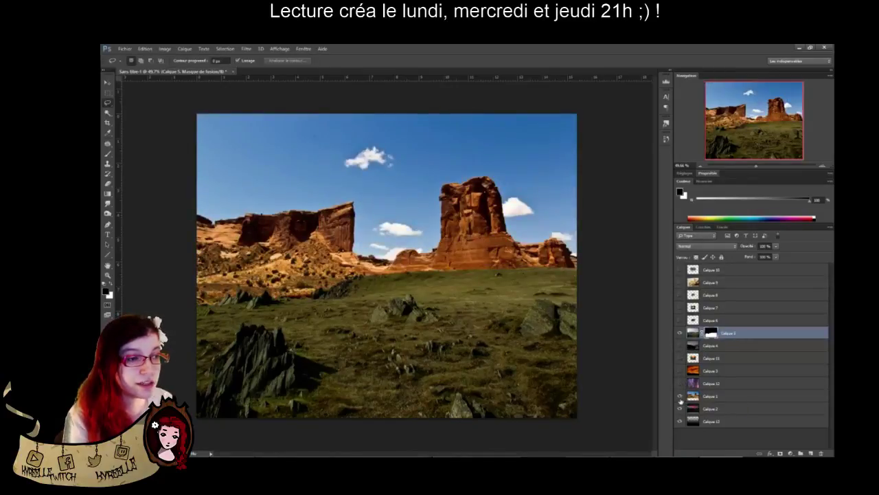
{"action": "left_click", "coordinate": [680, 396]}
{"action": "left_click", "coordinate": [680, 396]}
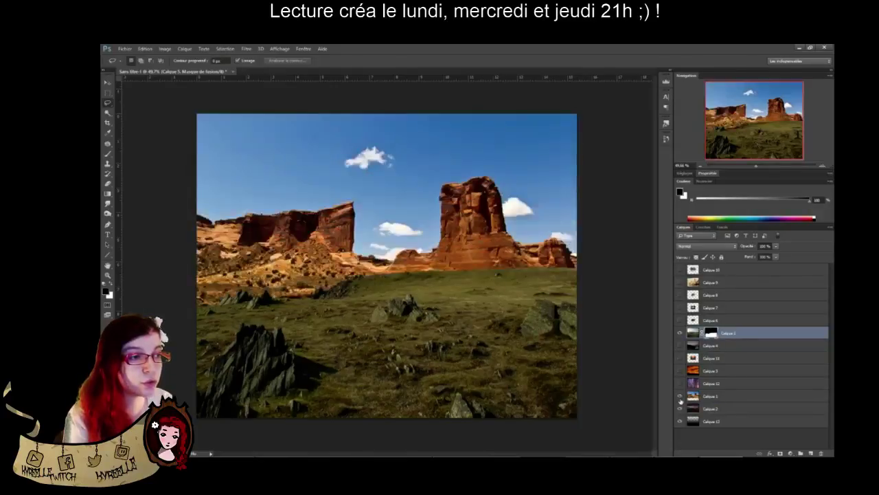
On Calque 1, select the skyline of the left mesa with the freehand Lasso, starting at the photo's left edge
{"action": "left_click", "coordinate": [718, 399]}
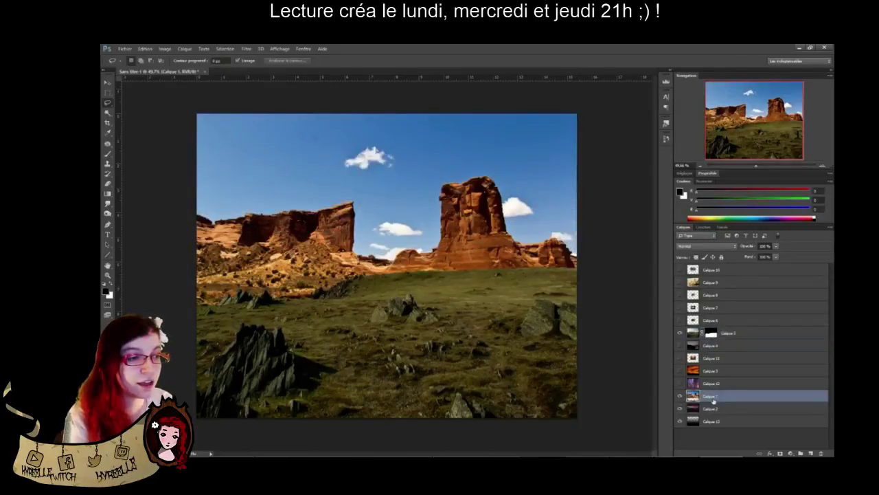
{"action": "left_click", "coordinate": [823, 166]}
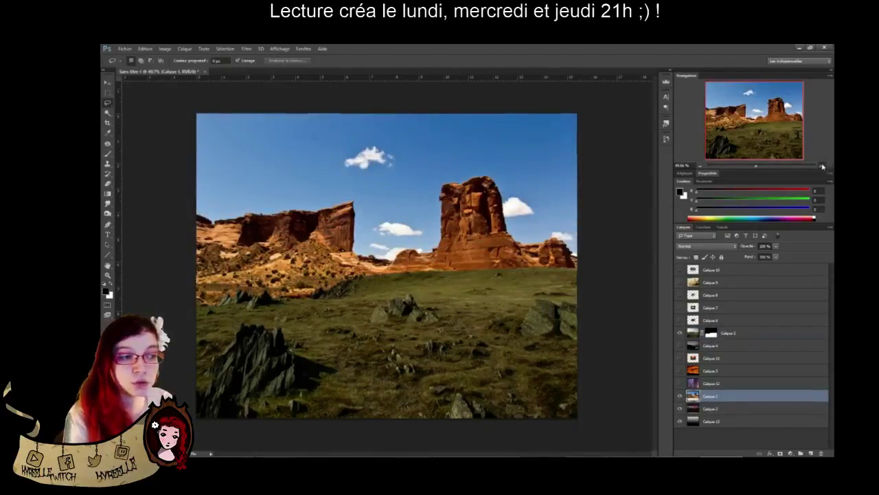
{"action": "left_click", "coordinate": [823, 167]}
{"action": "left_click", "coordinate": [823, 167]}
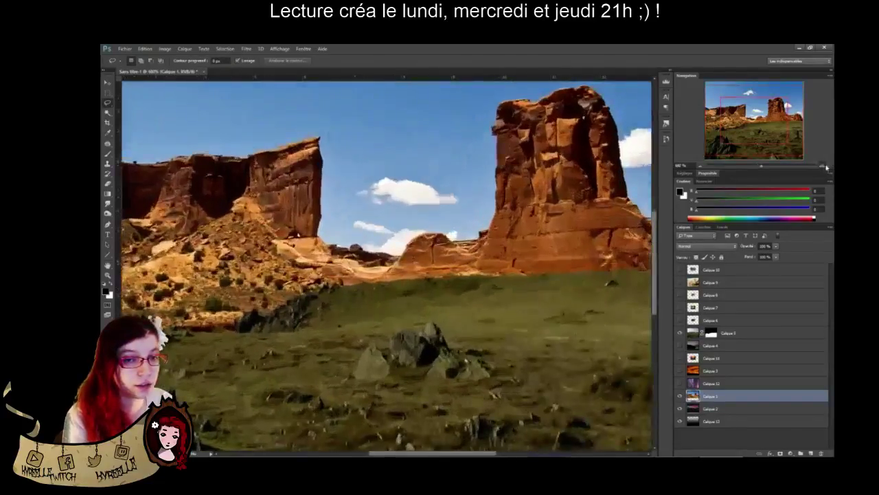
{"action": "left_click", "coordinate": [823, 166]}
{"action": "left_click_drag", "start_coordinate": [755, 114], "coordinate": [721, 106]}
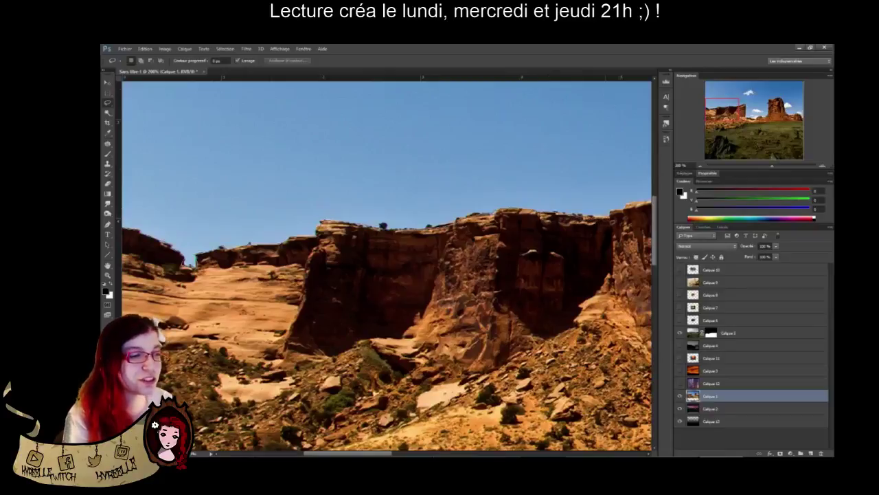
{"action": "mouse_move", "coordinate": [619, 212]}
{"action": "left_mouse_down"}
{"action": "mouse_move", "coordinate": [474, 291]}
{"action": "mouse_move", "coordinate": [123, 302]}
{"action": "mouse_move", "coordinate": [123, 231]}
{"action": "left_mouse_up"}
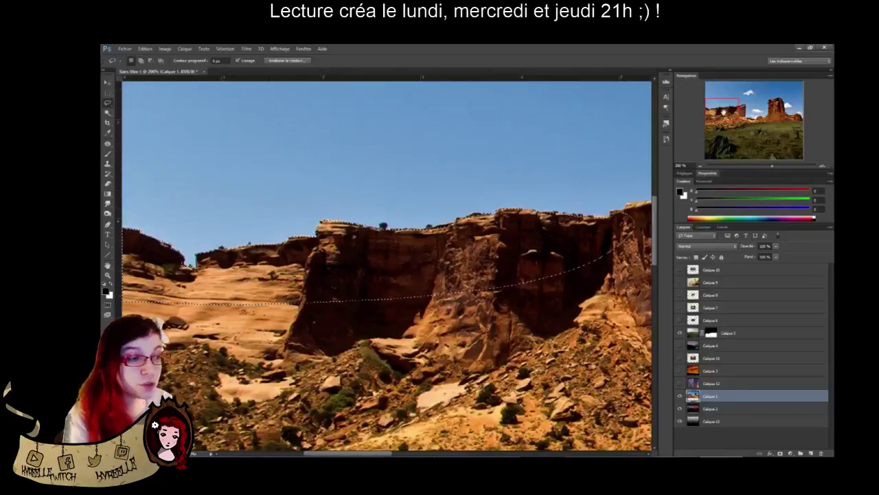
Add the left mesa's raised right end and its vertical cliff edge down to the foot to the selection
{"action": "left_click_drag", "start_coordinate": [723, 114], "coordinate": [738, 113]}
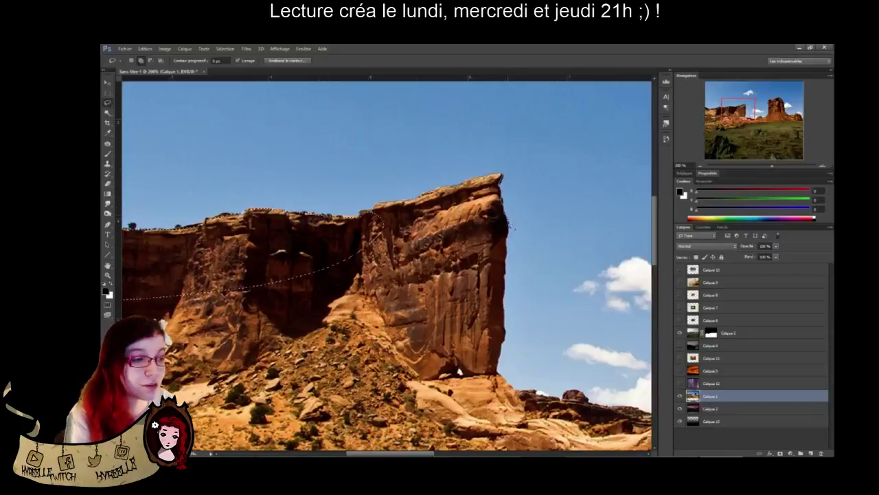
{"action": "left_click_drag", "start_coordinate": [511, 224], "coordinate": [508, 222]}
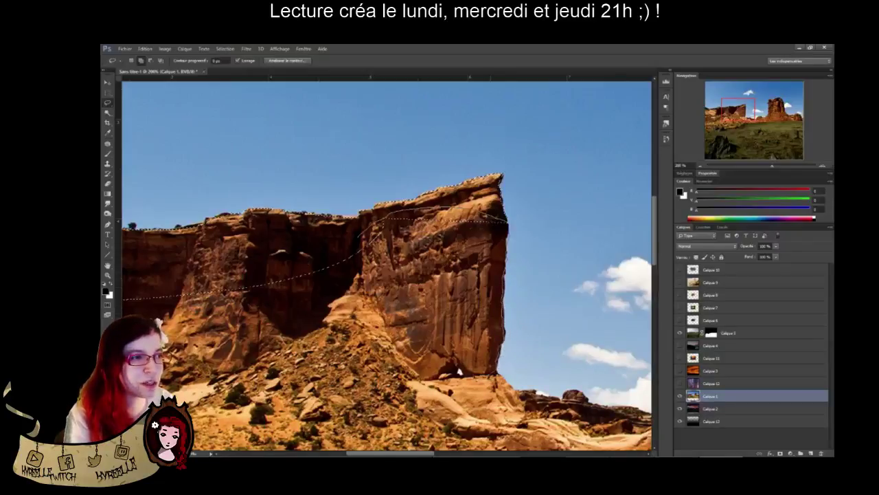
{"action": "mouse_move", "coordinate": [497, 373]}
{"action": "left_mouse_down"}
{"action": "mouse_move", "coordinate": [357, 325]}
{"action": "mouse_move", "coordinate": [219, 296]}
{"action": "mouse_move", "coordinate": [358, 237]}
{"action": "left_mouse_up"}
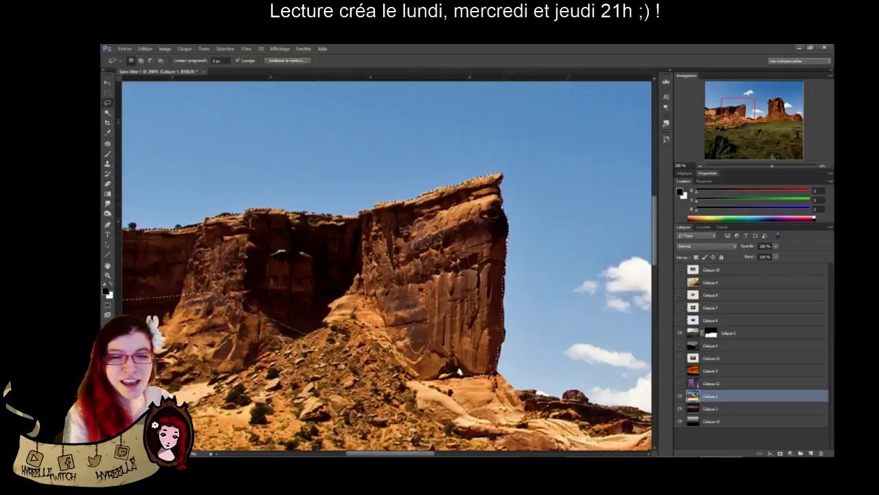
{"action": "key", "text": "super"}
{"action": "type", "text": "55"}
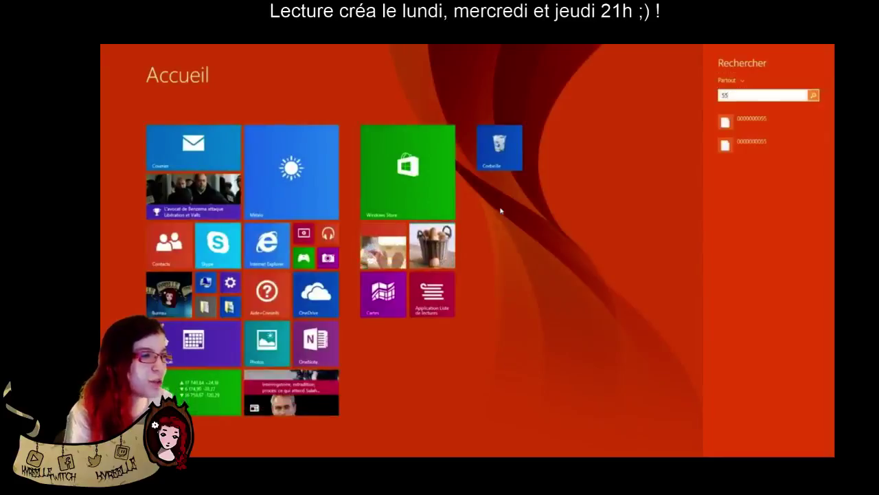
{"action": "key", "text": "super"}
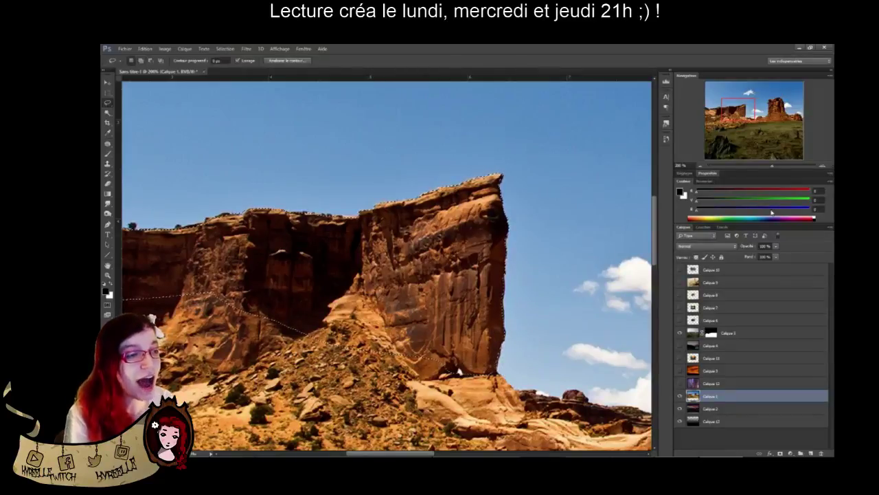
Hide Calque 5 and add the low rocks and the rounded outcrop between the mesa and the tall butte to the selection
{"action": "left_click_drag", "start_coordinate": [747, 111], "coordinate": [760, 124]}
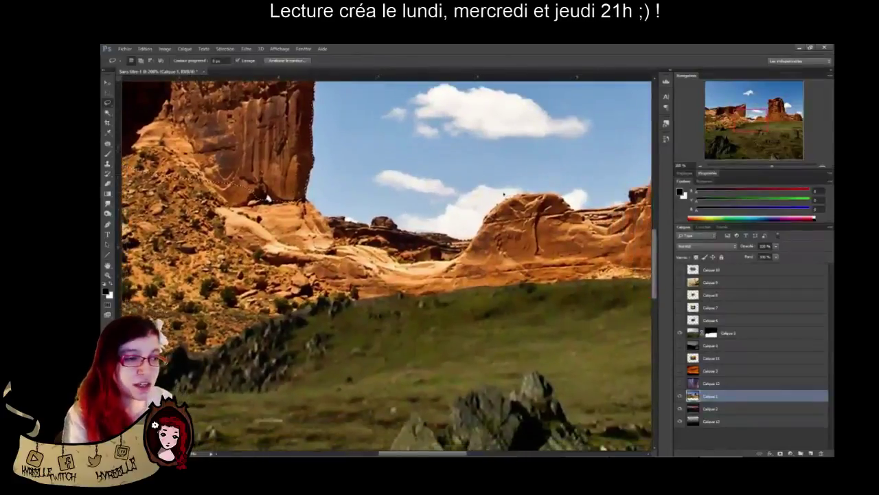
{"action": "left_click", "coordinate": [679, 334]}
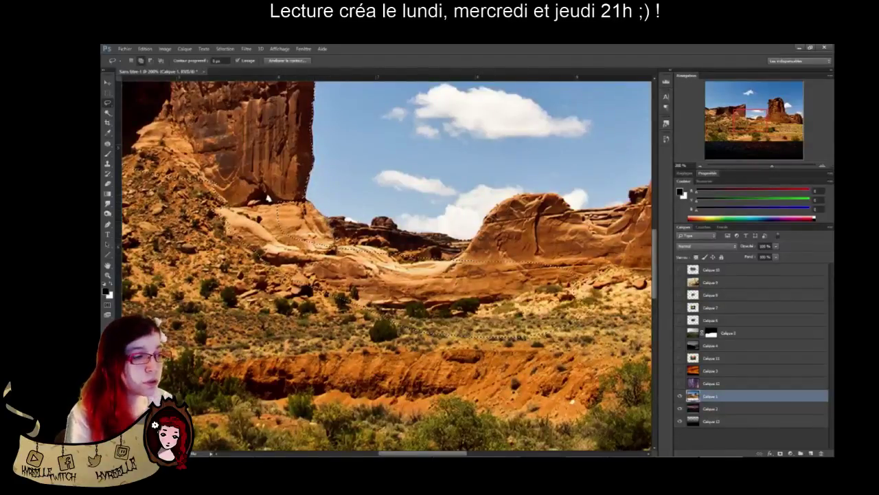
{"action": "mouse_move", "coordinate": [345, 248]}
{"action": "left_mouse_down"}
{"action": "mouse_move", "coordinate": [407, 266]}
{"action": "mouse_move", "coordinate": [455, 265]}
{"action": "left_mouse_up"}
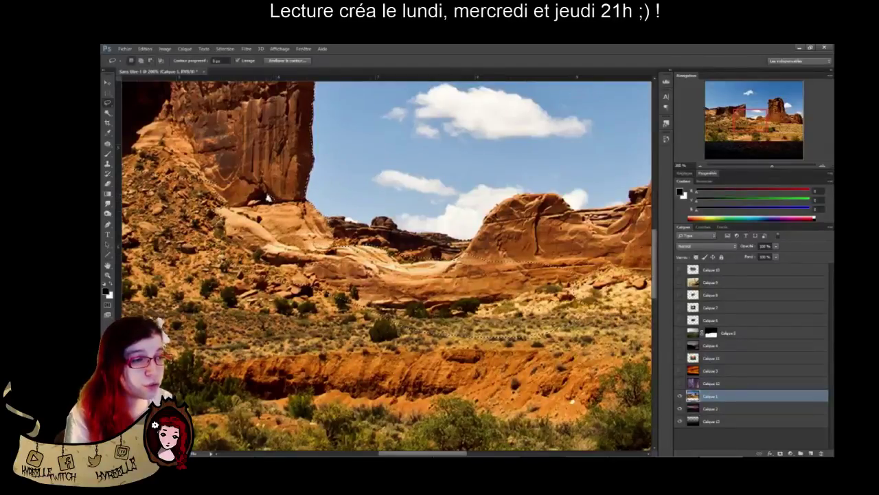
{"action": "mouse_move", "coordinate": [459, 260]}
{"action": "left_mouse_down"}
{"action": "mouse_move", "coordinate": [504, 205]}
{"action": "mouse_move", "coordinate": [566, 201]}
{"action": "left_mouse_up"}
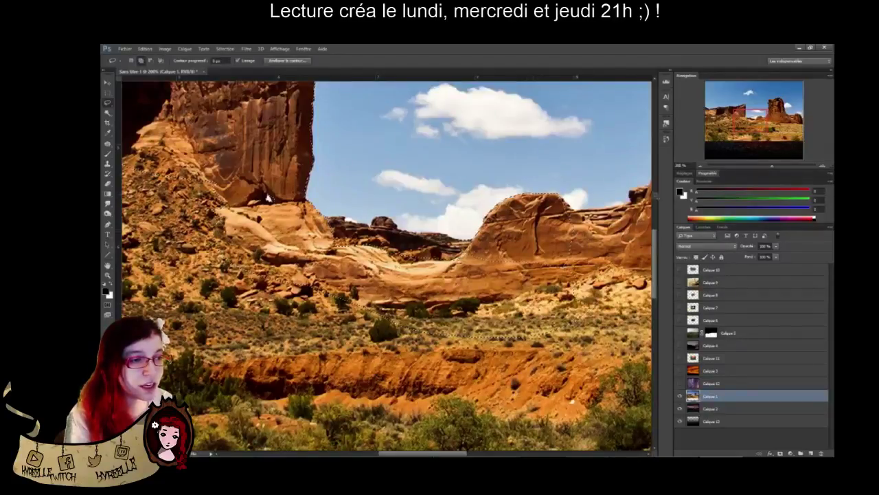
Extend the Lasso selection from the rounded outcrop along the rock ledge to the left foot of the tall butte
{"action": "scroll", "coordinate": [567, 275], "scroll_direction": "right", "scroll_amount": 6}
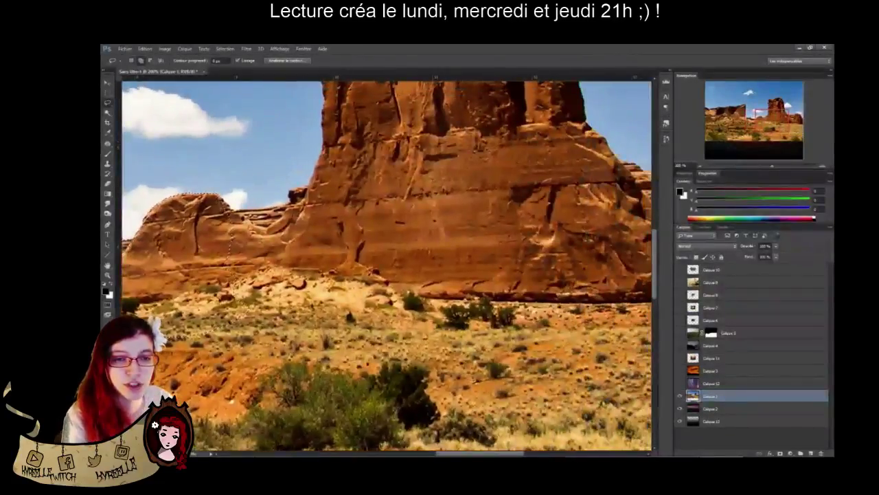
{"action": "left_click_drag", "start_coordinate": [238, 211], "coordinate": [307, 191]}
{"action": "left_click_drag", "start_coordinate": [221, 334], "coordinate": [203, 312]}
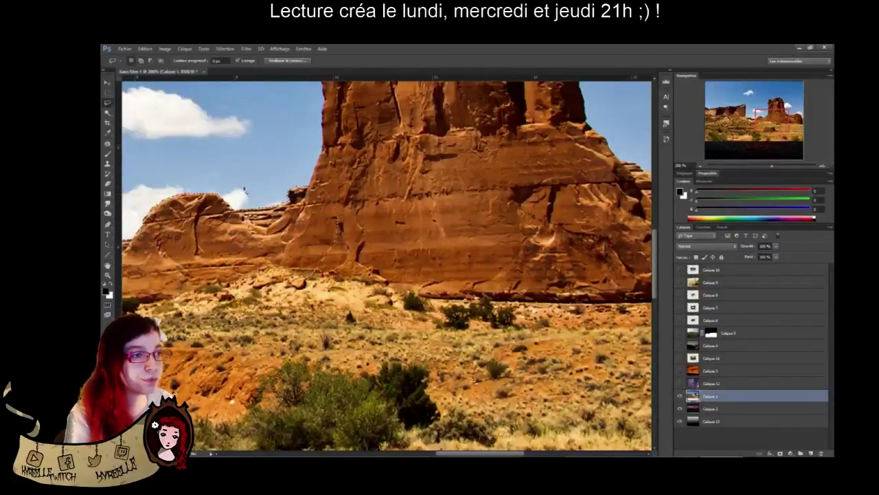
{"action": "left_click_drag", "start_coordinate": [297, 197], "coordinate": [300, 185]}
Add the tall butte's left edge to the selection, up to and around the overhanging rock near its top
{"action": "left_click", "coordinate": [702, 167]}
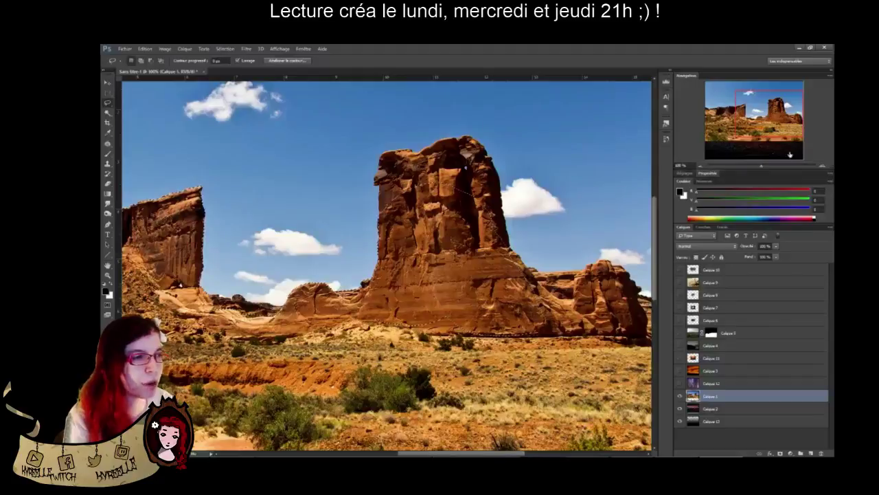
{"action": "left_click", "coordinate": [823, 165]}
{"action": "left_click", "coordinate": [822, 166]}
{"action": "left_click_drag", "start_coordinate": [768, 115], "coordinate": [766, 105]}
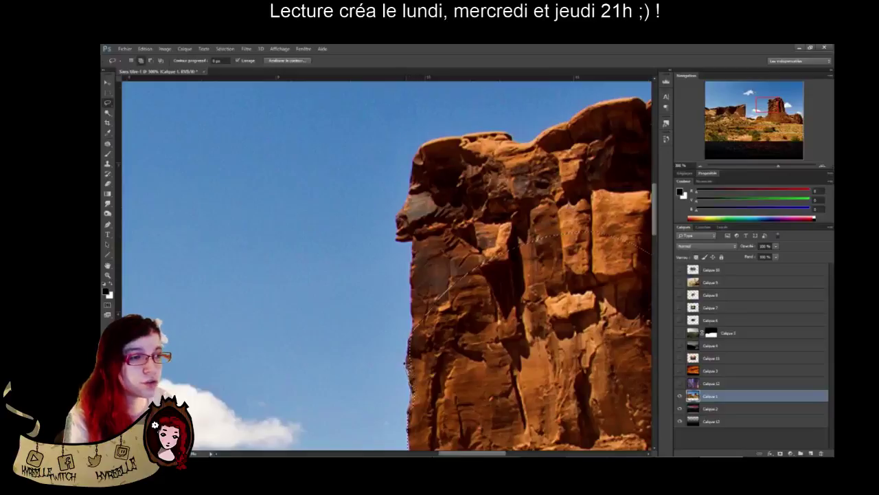
{"action": "mouse_move", "coordinate": [407, 363]}
{"action": "left_mouse_down"}
{"action": "mouse_move", "coordinate": [419, 328]}
{"action": "mouse_move", "coordinate": [417, 246]}
{"action": "mouse_move", "coordinate": [401, 242]}
{"action": "mouse_move", "coordinate": [398, 226]}
{"action": "left_mouse_up"}
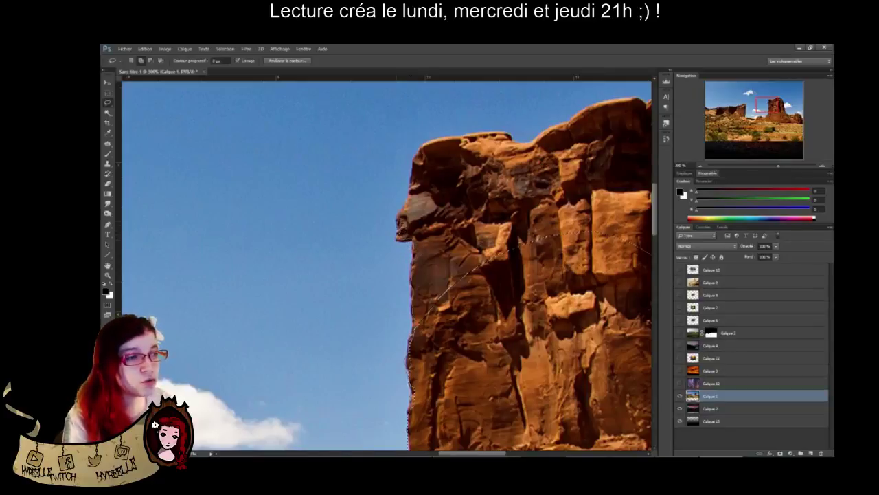
{"action": "mouse_move", "coordinate": [452, 204]}
{"action": "left_mouse_down"}
{"action": "mouse_move", "coordinate": [542, 321]}
{"action": "mouse_move", "coordinate": [451, 328]}
{"action": "left_mouse_up"}
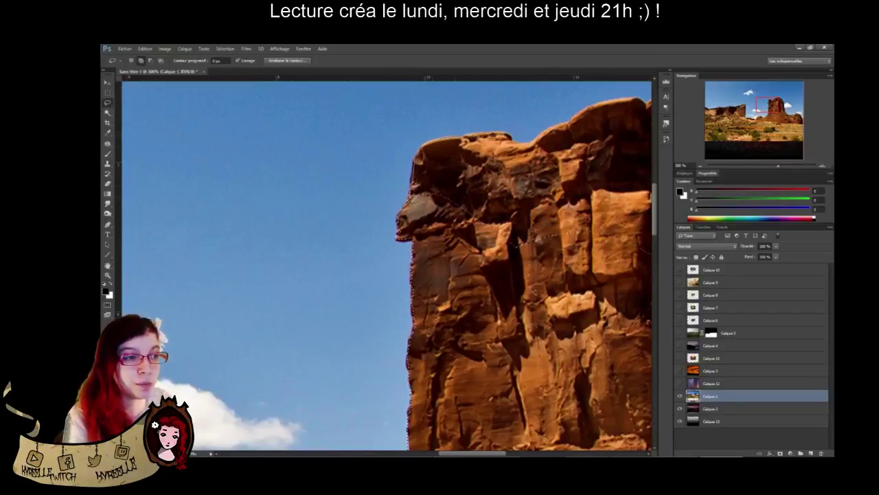
Add the butte's top and steep right side to the selection, and subtract the small sky gap in the rock
{"action": "mouse_move", "coordinate": [516, 142]}
{"action": "left_mouse_down"}
{"action": "mouse_move", "coordinate": [619, 111]}
{"action": "mouse_move", "coordinate": [638, 151]}
{"action": "mouse_move", "coordinate": [636, 189]}
{"action": "mouse_move", "coordinate": [505, 284]}
{"action": "mouse_move", "coordinate": [454, 259]}
{"action": "mouse_move", "coordinate": [451, 237]}
{"action": "mouse_move", "coordinate": [415, 218]}
{"action": "left_mouse_up"}
{"action": "mouse_move", "coordinate": [636, 192]}
{"action": "left_mouse_down"}
{"action": "mouse_move", "coordinate": [643, 316]}
{"action": "mouse_move", "coordinate": [550, 446]}
{"action": "left_mouse_up"}
{"action": "left_click_drag", "start_coordinate": [325, 142], "coordinate": [427, 114]}
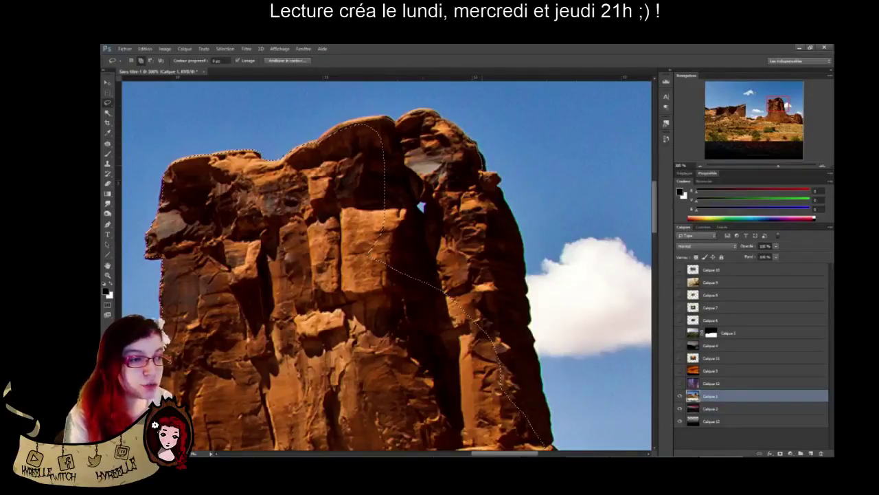
{"action": "mouse_move", "coordinate": [484, 176]}
{"action": "left_mouse_down"}
{"action": "mouse_move", "coordinate": [512, 219]}
{"action": "mouse_move", "coordinate": [522, 278]}
{"action": "mouse_move", "coordinate": [453, 334]}
{"action": "mouse_move", "coordinate": [328, 259]}
{"action": "mouse_move", "coordinate": [332, 249]}
{"action": "left_mouse_up"}
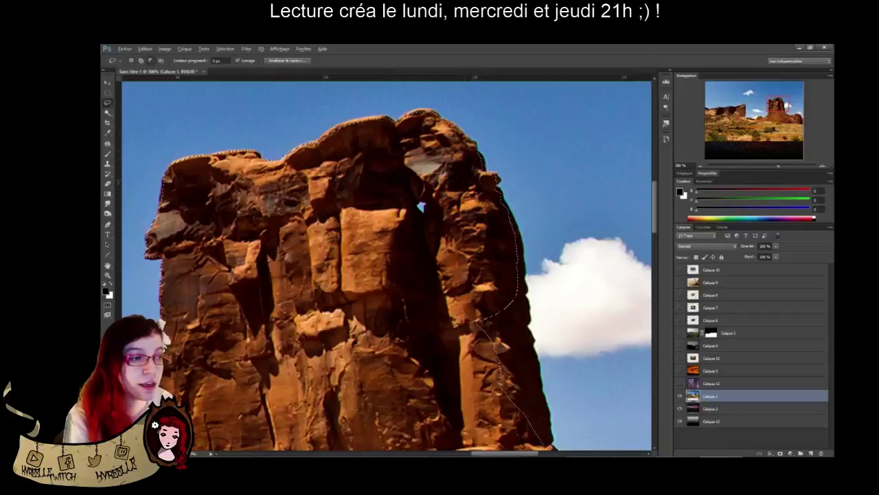
{"action": "mouse_move", "coordinate": [419, 208]}
{"action": "left_mouse_down"}
{"action": "mouse_move", "coordinate": [425, 213]}
{"action": "mouse_move", "coordinate": [417, 207]}
{"action": "left_mouse_up"}
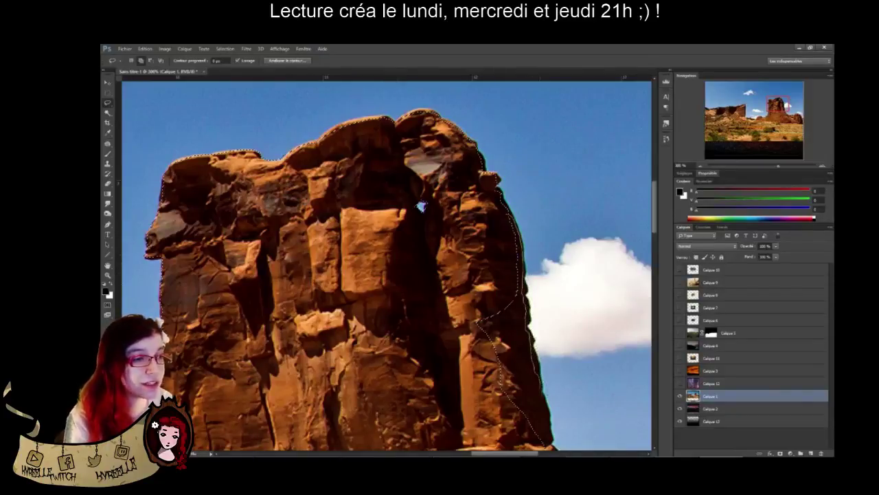
{"action": "left_click_drag", "start_coordinate": [463, 443], "coordinate": [425, 347]}
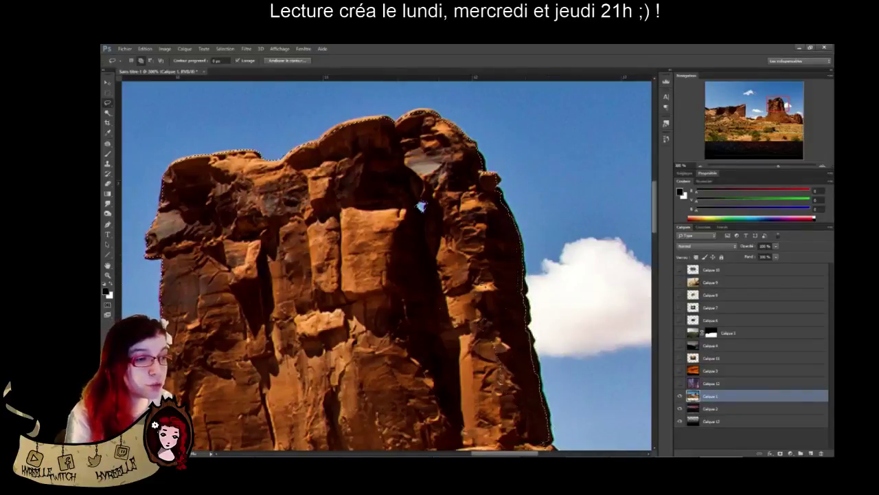
Add the butte's lower right slope and the rock down to its base line to the selection, excluding the outcrop behind
{"action": "left_click_drag", "start_coordinate": [786, 106], "coordinate": [790, 111]}
{"action": "left_click_drag", "start_coordinate": [454, 283], "coordinate": [401, 221]}
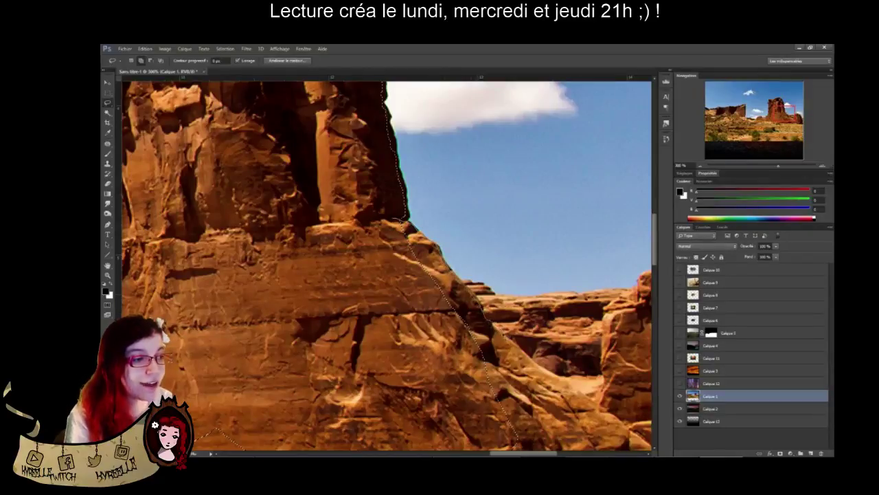
{"action": "mouse_move", "coordinate": [539, 369]}
{"action": "left_mouse_down"}
{"action": "mouse_move", "coordinate": [407, 391]}
{"action": "mouse_move", "coordinate": [421, 294]}
{"action": "left_mouse_up"}
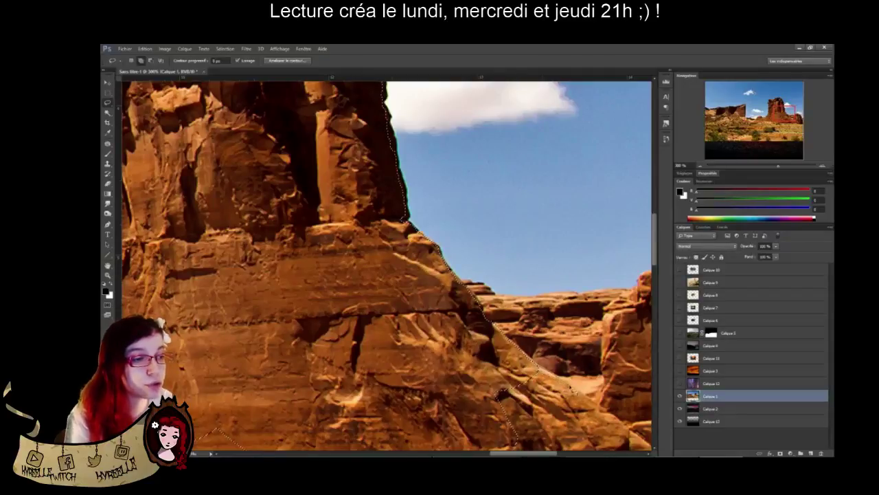
{"action": "mouse_move", "coordinate": [625, 425]}
{"action": "left_mouse_down"}
{"action": "mouse_move", "coordinate": [500, 431]}
{"action": "mouse_move", "coordinate": [444, 410]}
{"action": "mouse_move", "coordinate": [311, 315]}
{"action": "mouse_move", "coordinate": [311, 290]}
{"action": "left_mouse_up"}
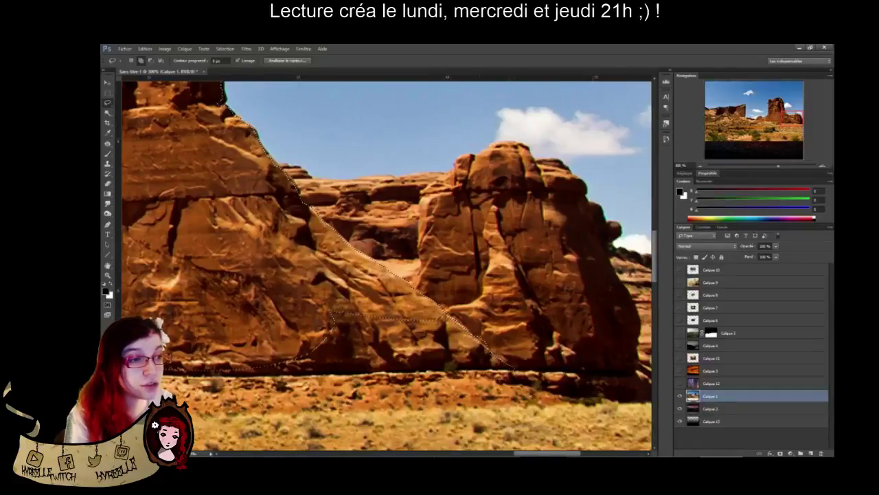
{"action": "mouse_move", "coordinate": [471, 369]}
{"action": "left_mouse_down"}
{"action": "mouse_move", "coordinate": [253, 376]}
{"action": "mouse_move", "coordinate": [285, 323]}
{"action": "mouse_move", "coordinate": [428, 318]}
{"action": "left_mouse_up"}
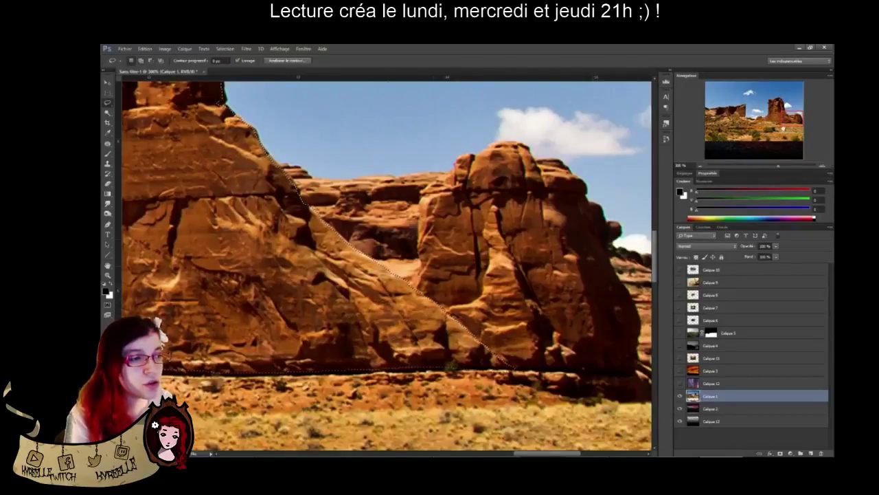
{"action": "left_click_drag", "start_coordinate": [790, 122], "coordinate": [783, 124]}
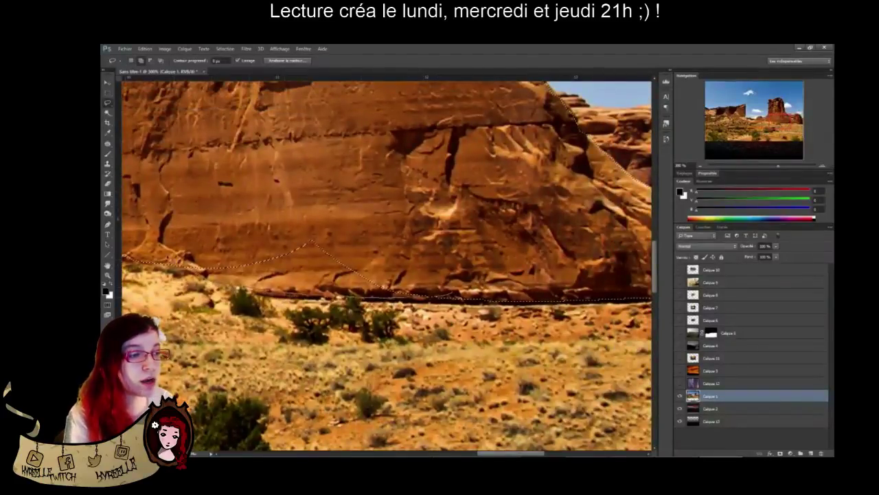
{"action": "mouse_move", "coordinate": [237, 287]}
{"action": "left_mouse_down"}
{"action": "mouse_move", "coordinate": [381, 230]}
{"action": "mouse_move", "coordinate": [454, 280]}
{"action": "left_mouse_up"}
Subtract the scrubland below the rocks between the two formations from the selection, and add a layer mask to Calque 1
{"action": "left_click_drag", "start_coordinate": [775, 123], "coordinate": [752, 125]}
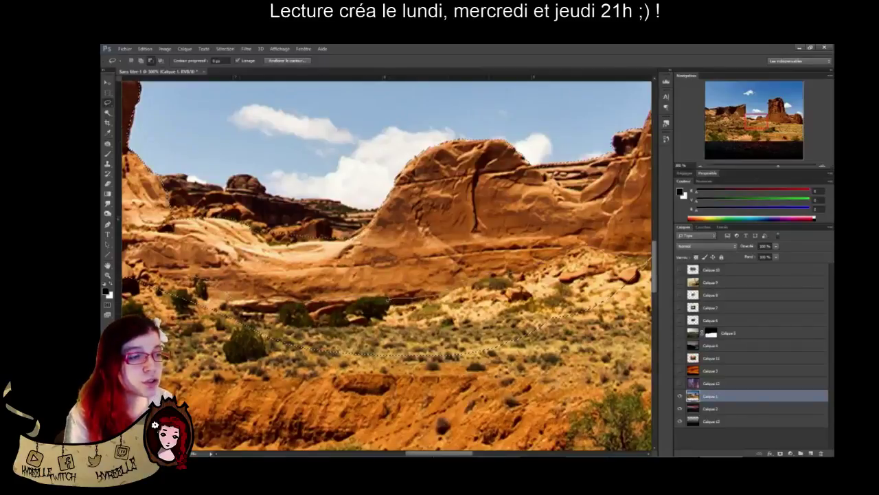
{"action": "left_click_drag", "start_coordinate": [388, 300], "coordinate": [168, 281]}
{"action": "mouse_move", "coordinate": [257, 312]}
{"action": "left_mouse_down"}
{"action": "mouse_move", "coordinate": [573, 304]}
{"action": "mouse_move", "coordinate": [581, 295]}
{"action": "left_mouse_up"}
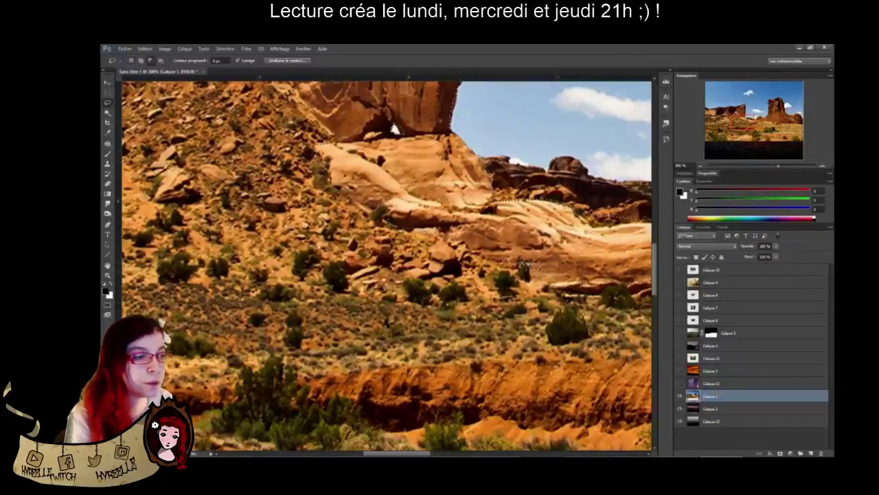
{"action": "left_click", "coordinate": [781, 454]}
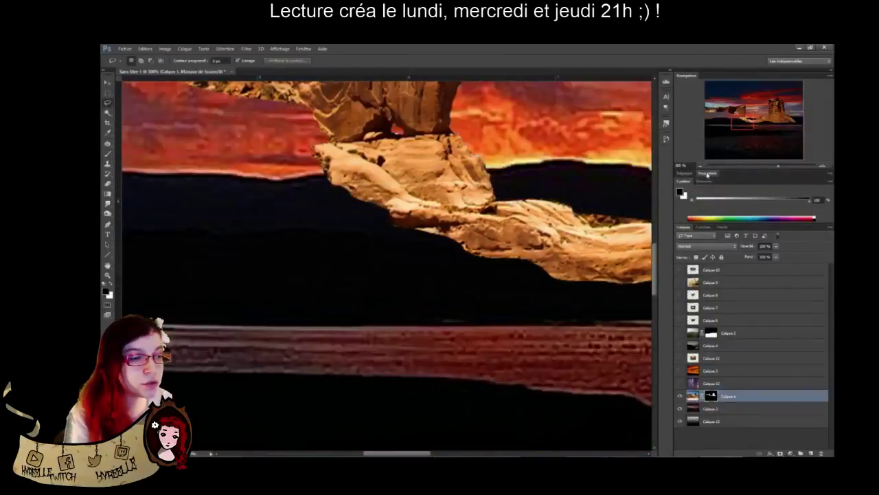
Move the grassy foreground layer Calque 5 directly beneath Calque 1 in the stack, make it visible, and select Calque 1
{"action": "left_click", "coordinate": [701, 166]}
{"action": "left_click", "coordinate": [700, 166]}
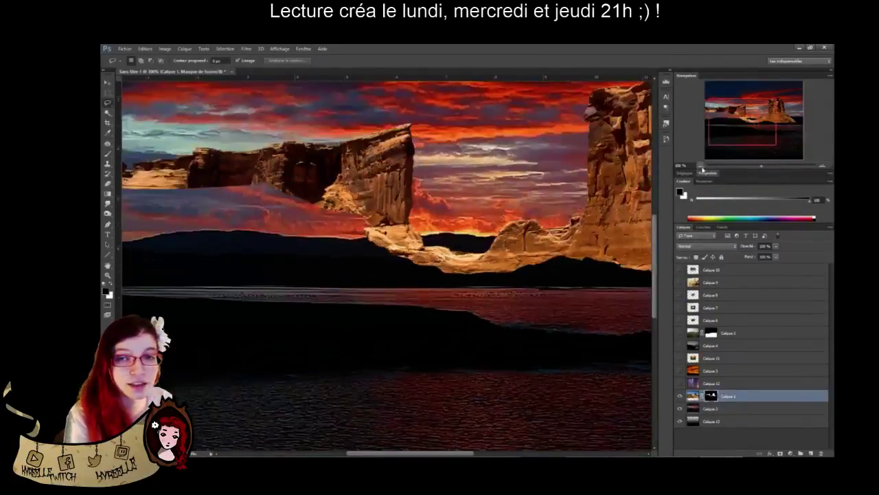
{"action": "left_click_drag", "start_coordinate": [765, 169], "coordinate": [758, 170]}
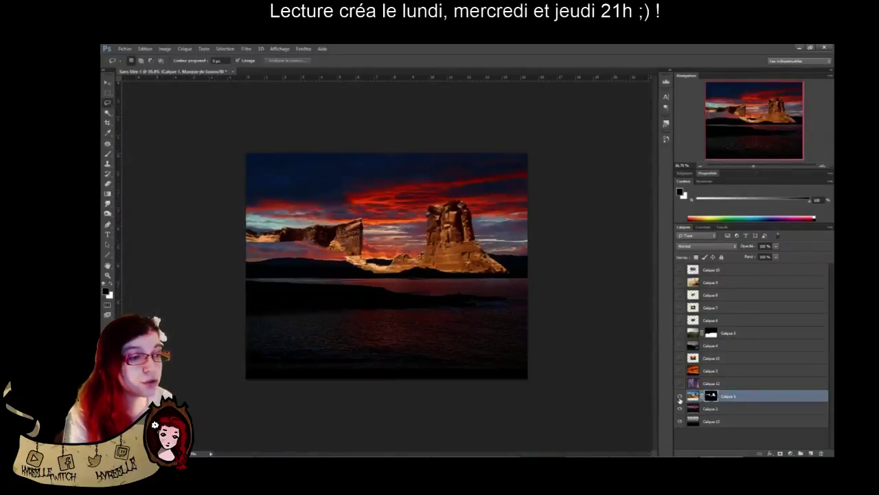
{"action": "left_click_drag", "start_coordinate": [749, 336], "coordinate": [762, 401]}
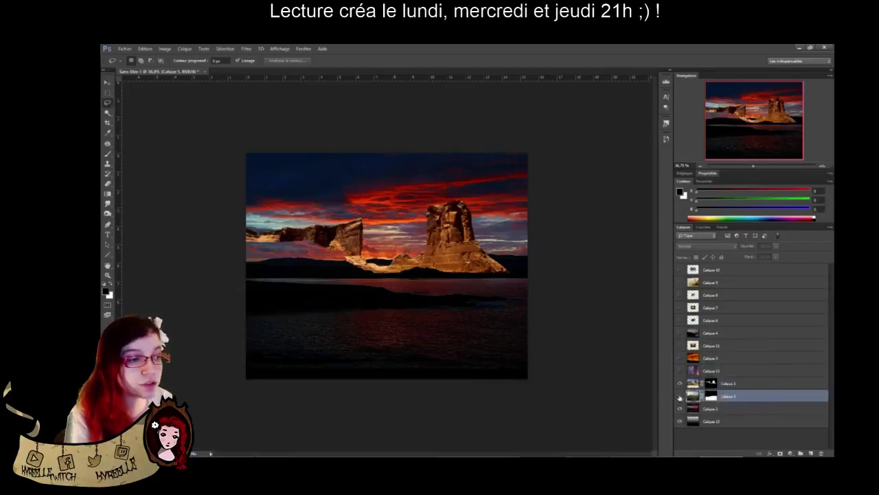
{"action": "left_click", "coordinate": [680, 396]}
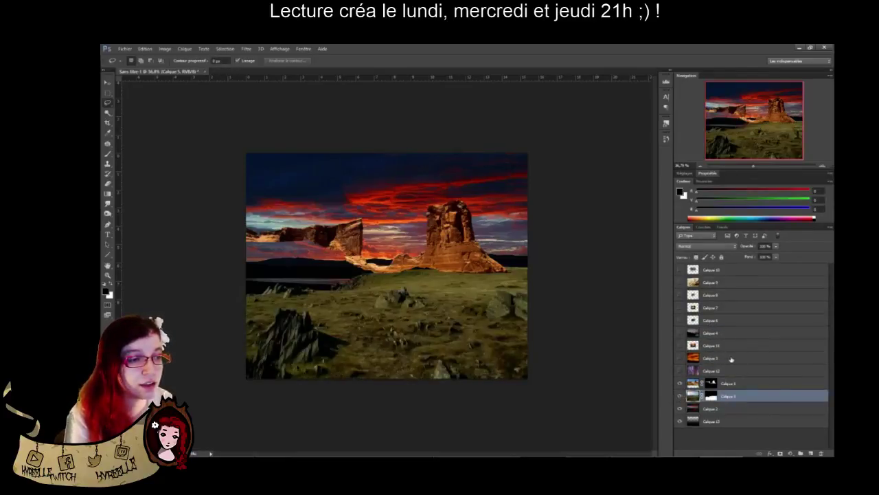
{"action": "left_click", "coordinate": [732, 358]}
{"action": "left_click", "coordinate": [735, 383]}
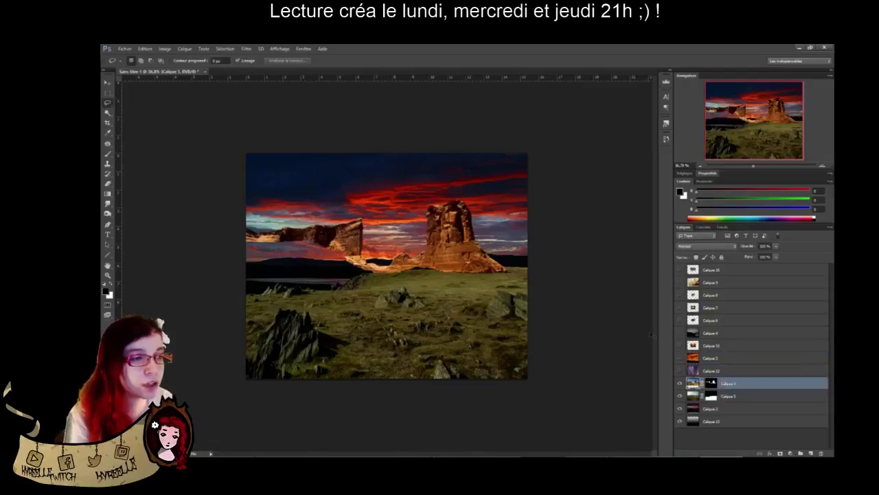
{"action": "key", "text": "ctrl+t"}
{"action": "left_click_drag", "start_coordinate": [480, 226], "coordinate": [487, 270]}
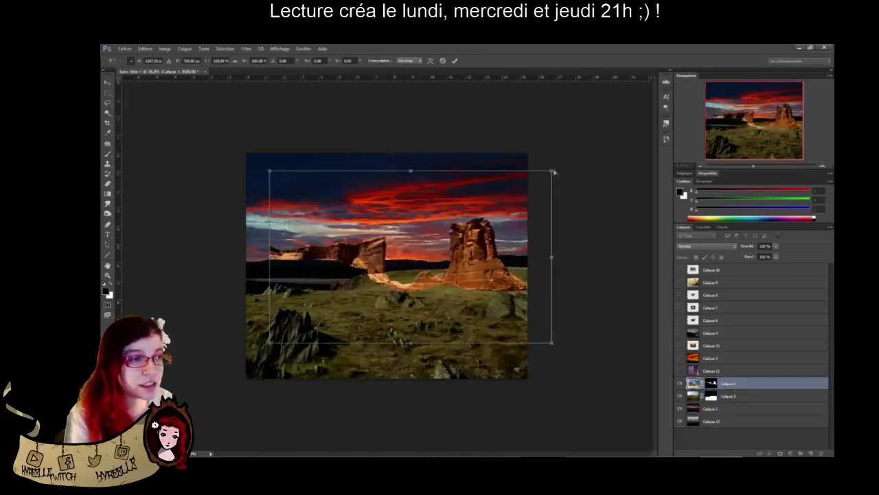
{"action": "left_click_drag", "start_coordinate": [553, 173], "coordinate": [543, 147]}
{"action": "mouse_move", "coordinate": [270, 171]}
{"action": "left_mouse_down"}
{"action": "mouse_move", "coordinate": [262, 192]}
{"action": "mouse_move", "coordinate": [226, 222]}
{"action": "mouse_move", "coordinate": [236, 234]}
{"action": "mouse_move", "coordinate": [270, 173]}
{"action": "mouse_move", "coordinate": [253, 169]}
{"action": "left_mouse_up"}
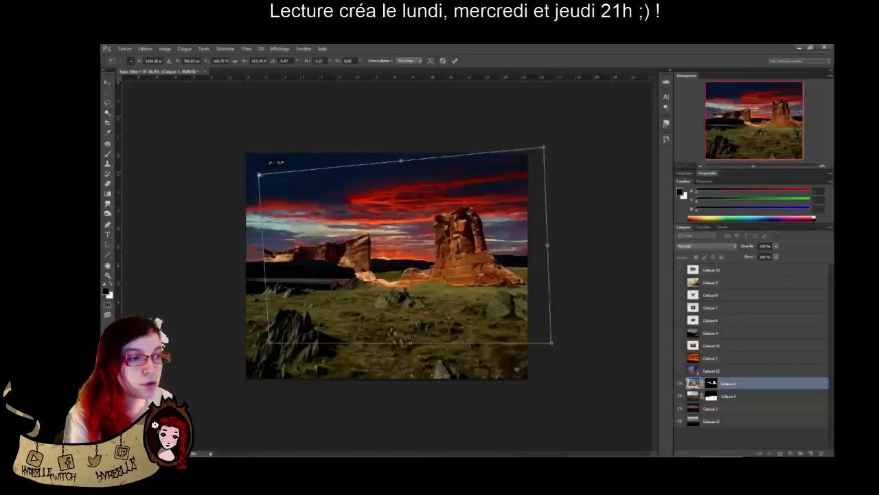
{"action": "key", "text": "Return"}
{"action": "key", "text": "l"}
Enlarge the rock formations on Calque 1 to about 132% and rest their base along the crest of the grassy hill
{"action": "key", "text": "ctrl+t"}
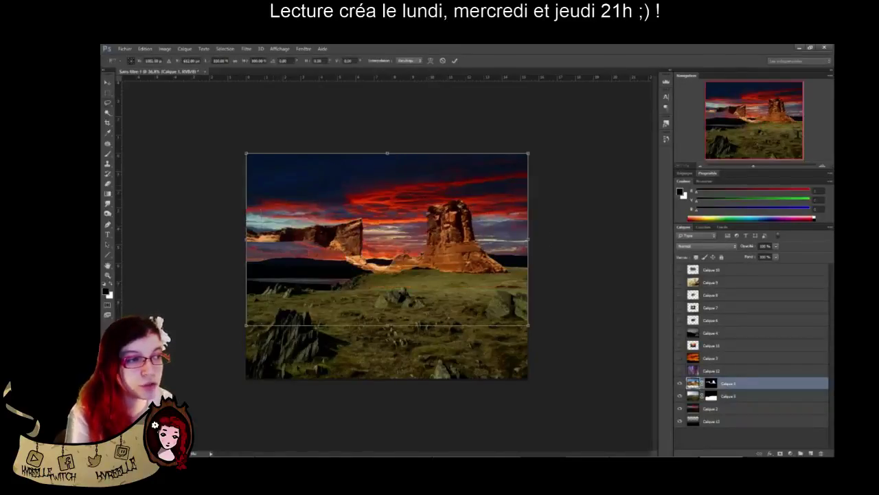
{"action": "left_click_drag", "start_coordinate": [455, 242], "coordinate": [455, 297]}
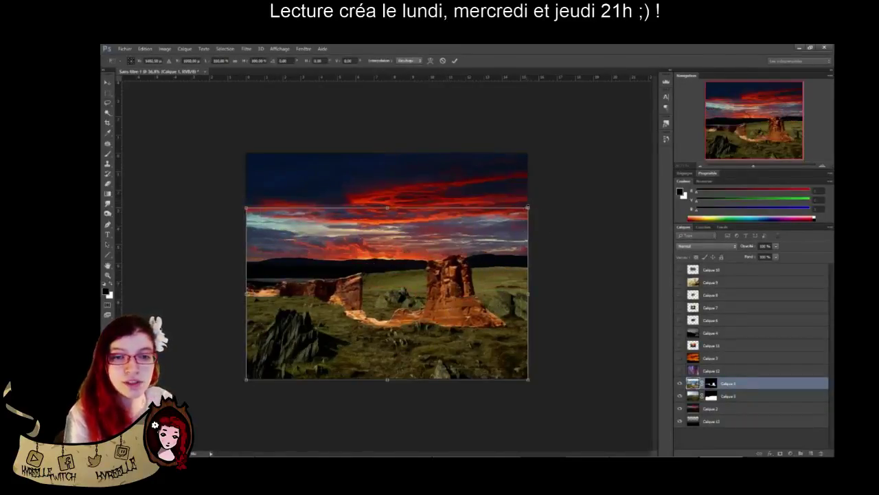
{"action": "left_click_drag", "start_coordinate": [529, 207], "coordinate": [599, 151]}
{"action": "left_click_drag", "start_coordinate": [531, 262], "coordinate": [512, 216]}
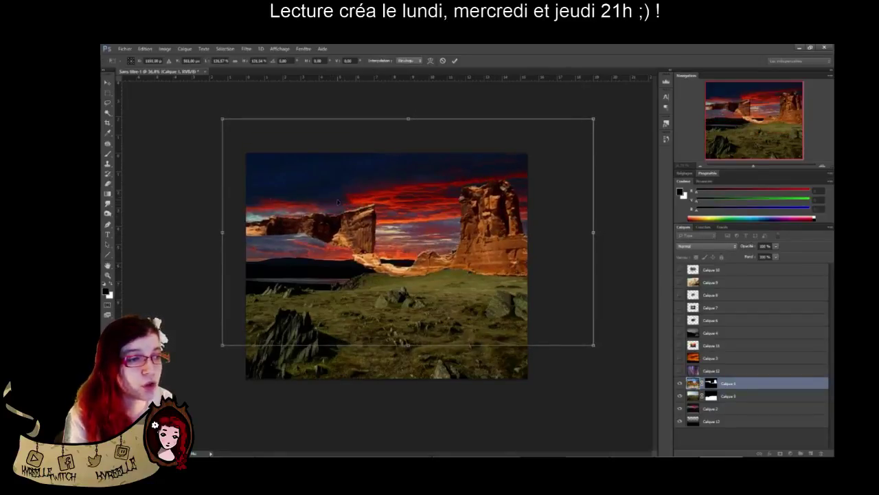
{"action": "key", "text": "Return"}
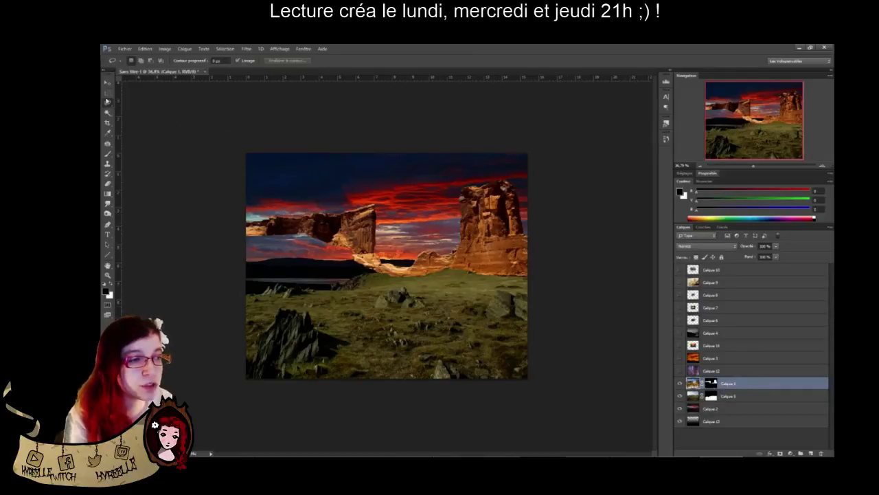
Try to transform the left rock formation separately through a loose lasso selection around it, and clear the selection
{"action": "left_click", "coordinate": [107, 93]}
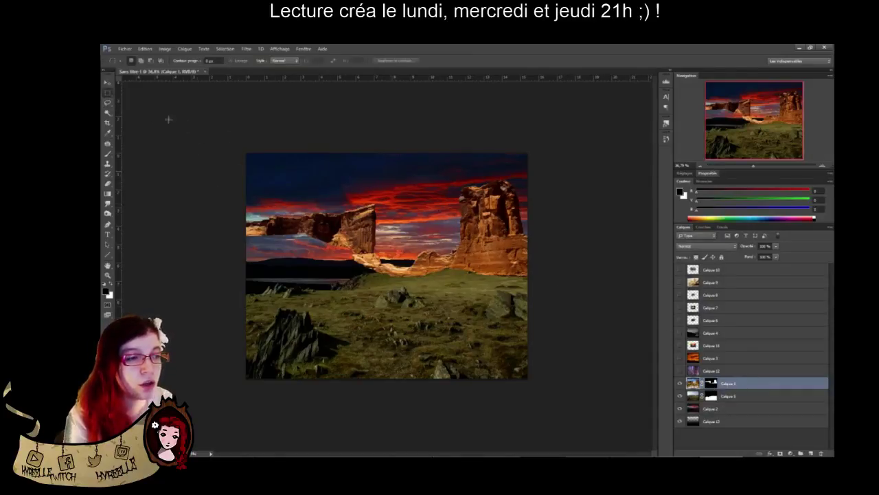
{"action": "left_click", "coordinate": [107, 103]}
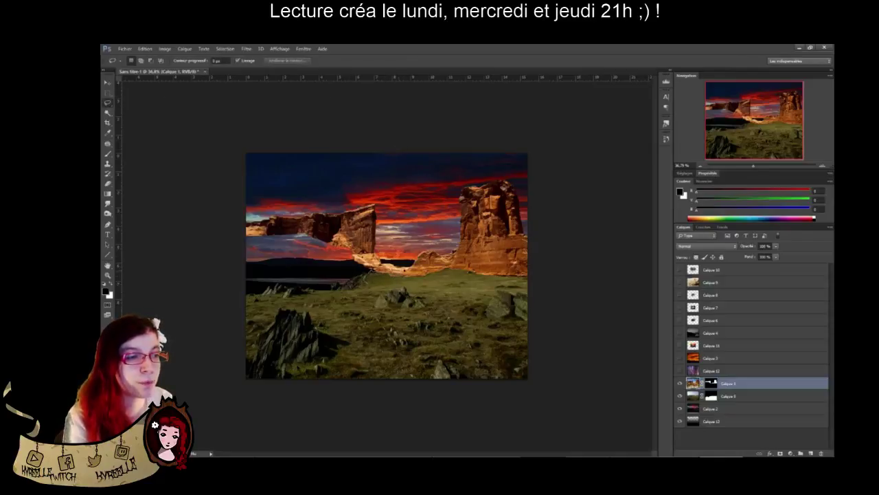
{"action": "mouse_move", "coordinate": [415, 219]}
{"action": "left_mouse_down"}
{"action": "mouse_move", "coordinate": [382, 186]}
{"action": "mouse_move", "coordinate": [211, 274]}
{"action": "mouse_move", "coordinate": [352, 327]}
{"action": "mouse_move", "coordinate": [364, 290]}
{"action": "left_mouse_up"}
{"action": "key", "text": "ctrl+t"}
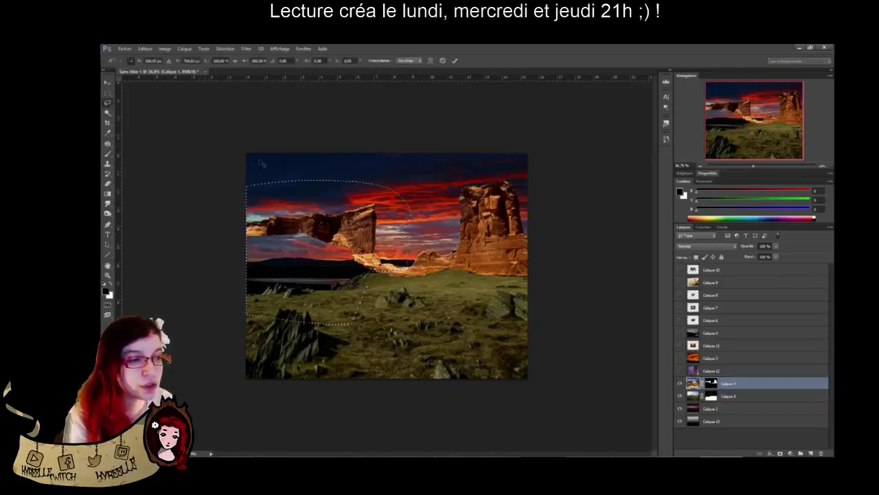
{"action": "mouse_move", "coordinate": [366, 207]}
{"action": "left_mouse_down"}
{"action": "mouse_move", "coordinate": [366, 226]}
{"action": "mouse_move", "coordinate": [364, 212]}
{"action": "mouse_move", "coordinate": [422, 227]}
{"action": "mouse_move", "coordinate": [439, 246]}
{"action": "mouse_move", "coordinate": [487, 202]}
{"action": "mouse_move", "coordinate": [368, 208]}
{"action": "left_mouse_up"}
{"action": "key", "text": "Return"}
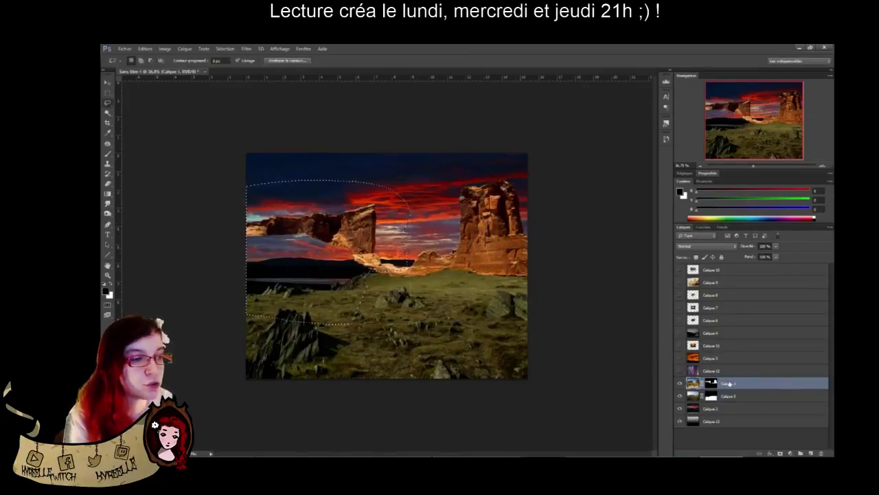
{"action": "key", "text": "ctrl+d"}
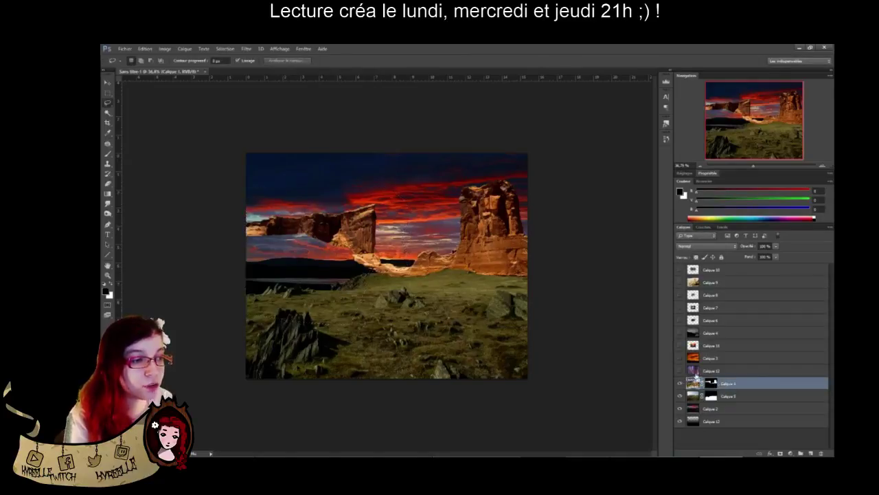
Apply the layer mask of Calque 1 permanently to the rock formations
{"action": "right_click", "coordinate": [757, 387]}
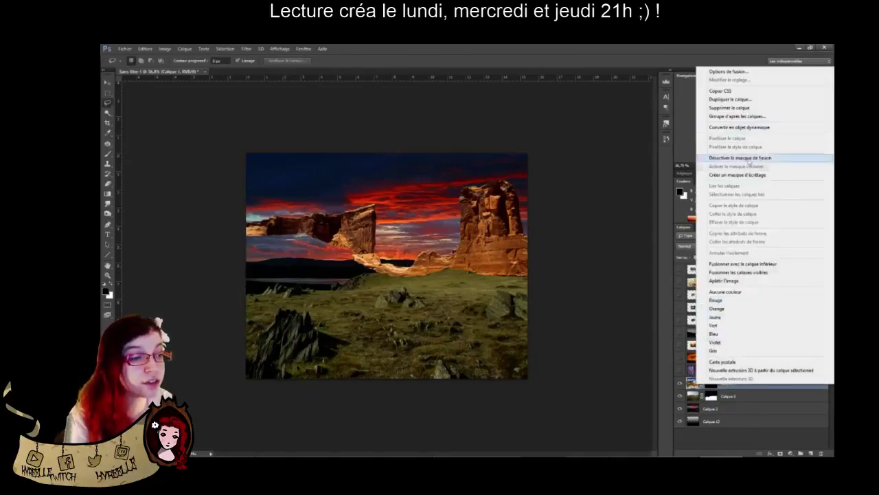
{"action": "left_click", "coordinate": [757, 437]}
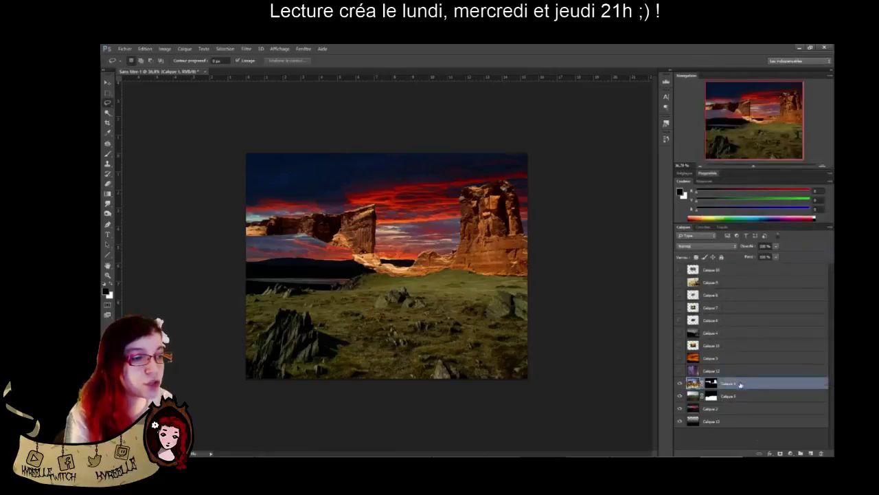
{"action": "right_click", "coordinate": [740, 384]}
{"action": "left_click", "coordinate": [703, 389]}
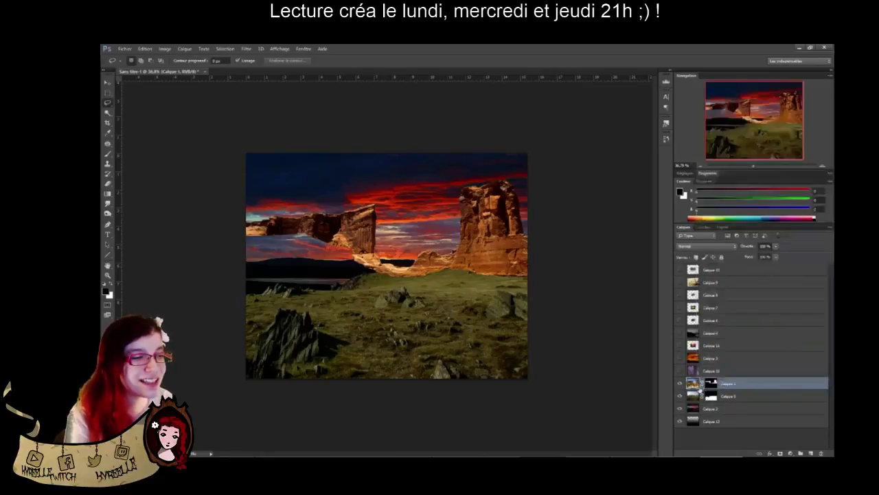
{"action": "right_click", "coordinate": [715, 385]}
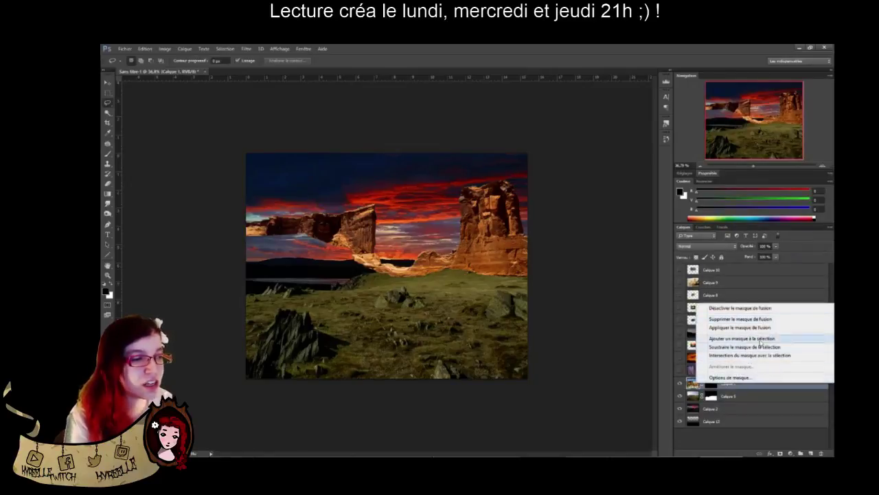
{"action": "left_click", "coordinate": [770, 327]}
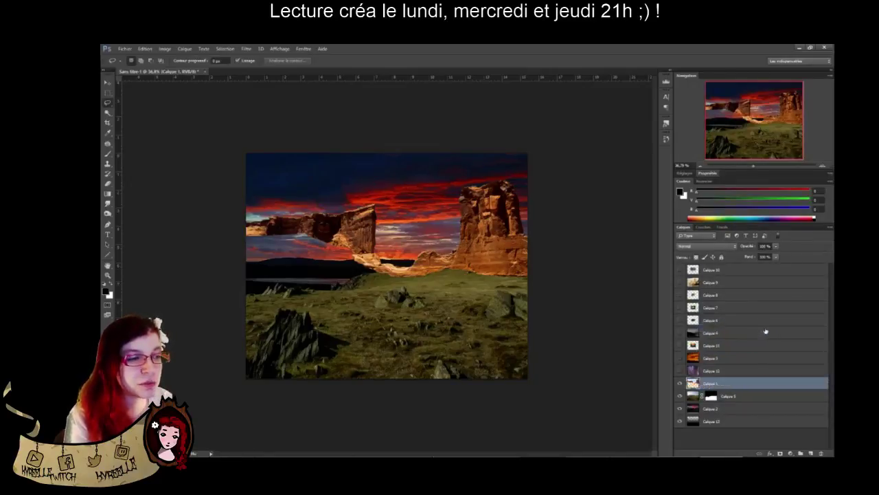
Shift the rock formations on Calque 1 to the right so the left formation's far end comes inside the canvas
{"action": "left_click", "coordinate": [107, 92]}
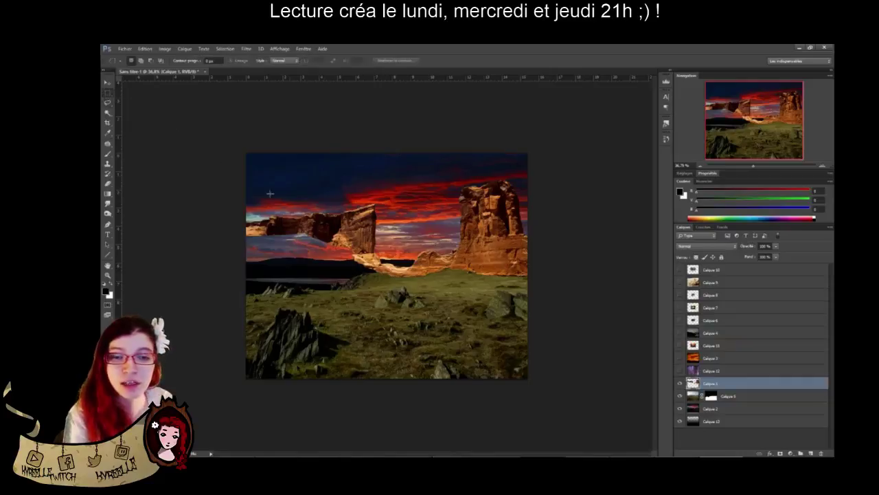
{"action": "left_click", "coordinate": [107, 82]}
{"action": "left_click_drag", "start_coordinate": [371, 218], "coordinate": [416, 224]}
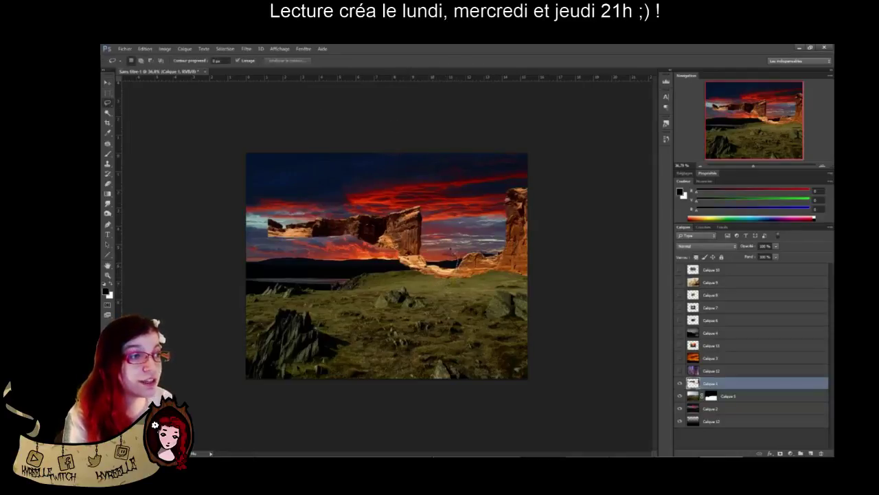
Lasso the left rock formation, lower it onto the left of the grassy foreground, and skew it with Free Transform
{"action": "mouse_move", "coordinate": [453, 252]}
{"action": "left_mouse_down"}
{"action": "mouse_move", "coordinate": [381, 187]}
{"action": "mouse_move", "coordinate": [244, 202]}
{"action": "mouse_move", "coordinate": [305, 282]}
{"action": "mouse_move", "coordinate": [426, 303]}
{"action": "left_mouse_up"}
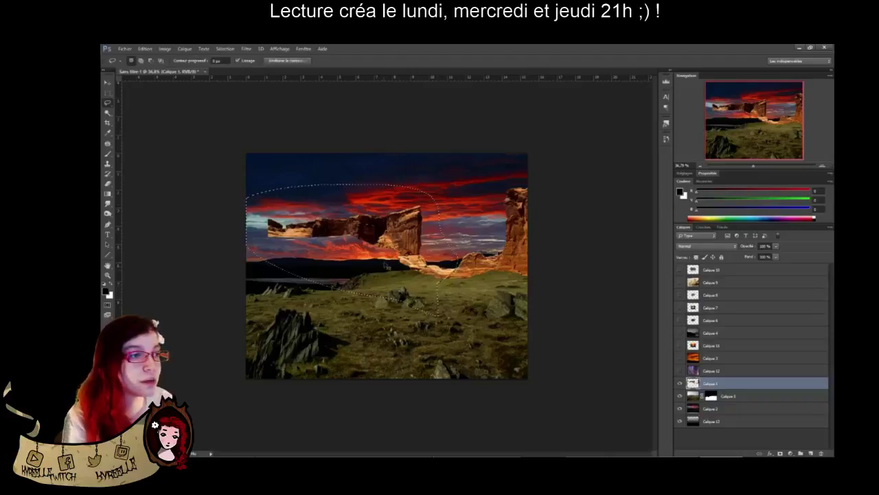
{"action": "key", "text": "ctrl+t"}
{"action": "left_click_drag", "start_coordinate": [386, 266], "coordinate": [393, 277]}
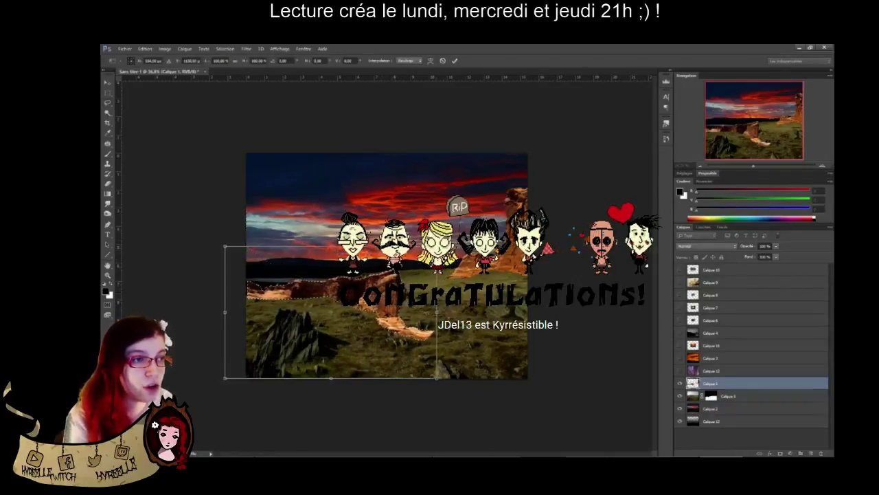
{"action": "left_click_drag", "start_coordinate": [437, 246], "coordinate": [405, 242]}
{"action": "mouse_move", "coordinate": [354, 273]}
{"action": "left_mouse_down"}
{"action": "mouse_move", "coordinate": [392, 218]}
{"action": "mouse_move", "coordinate": [363, 265]}
{"action": "left_mouse_up"}
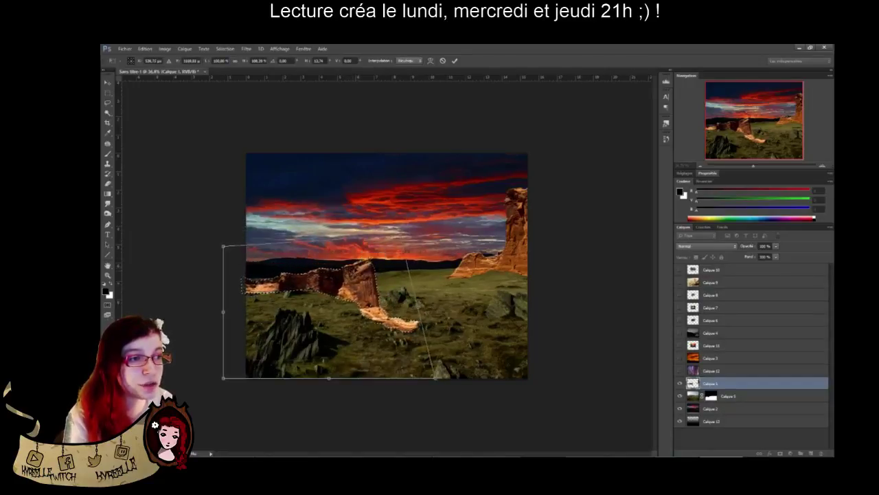
{"action": "key", "text": "Return"}
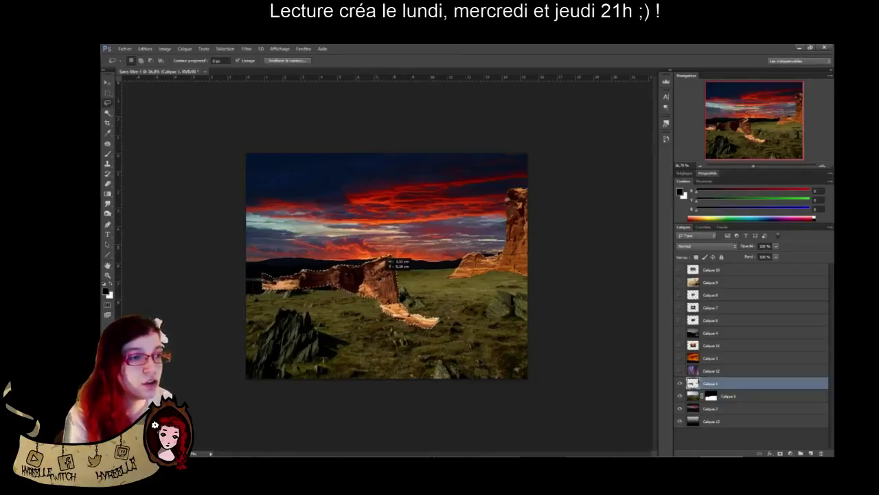
{"action": "left_click_drag", "start_coordinate": [380, 272], "coordinate": [378, 272]}
Cut the left rock formation onto its own layer and place it at the left of the grassy foreground, below the horizon
{"action": "key", "text": "ctrl+x"}
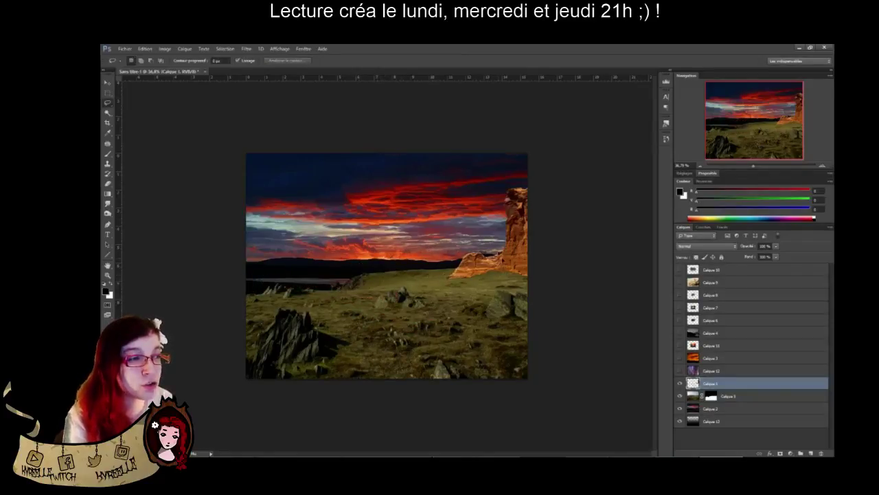
{"action": "key", "text": "ctrl+v"}
{"action": "key", "text": "ctrl+t"}
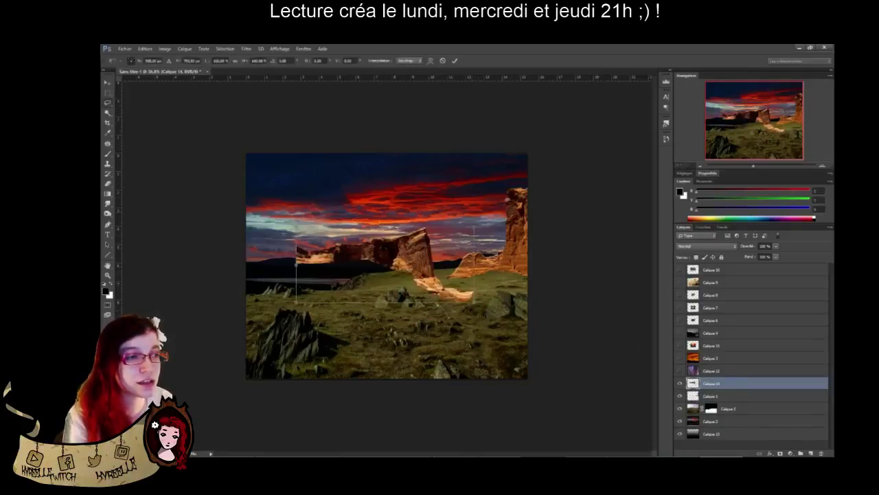
{"action": "left_click_drag", "start_coordinate": [424, 253], "coordinate": [375, 286]}
{"action": "key", "text": "Return"}
{"action": "key", "text": "l"}
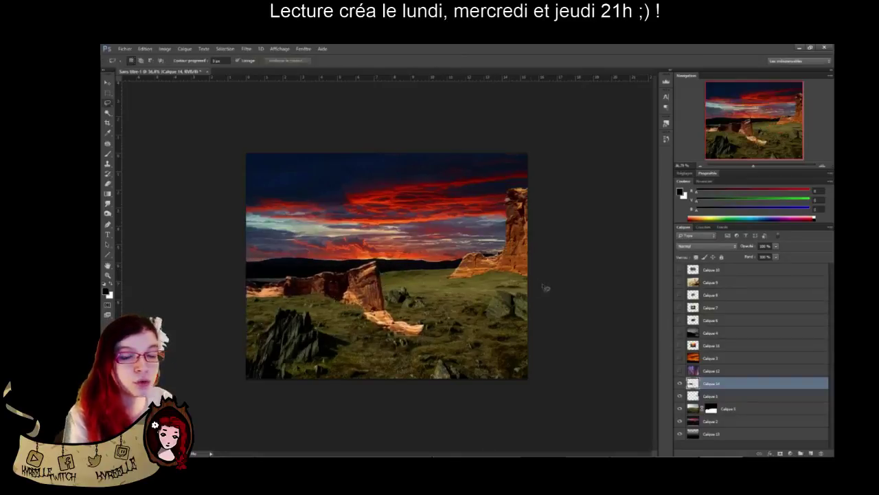
Mask the left formation's layer with the inverse of Calque 5's mask so the grassy foreground covers its base
{"action": "left_click", "coordinate": [712, 410], "text": "ctrl"}
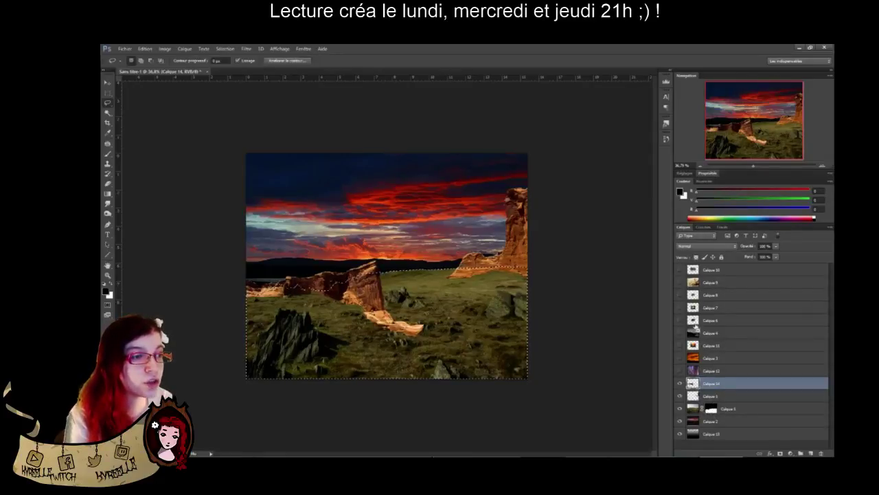
{"action": "key", "text": "ctrl+shift+i"}
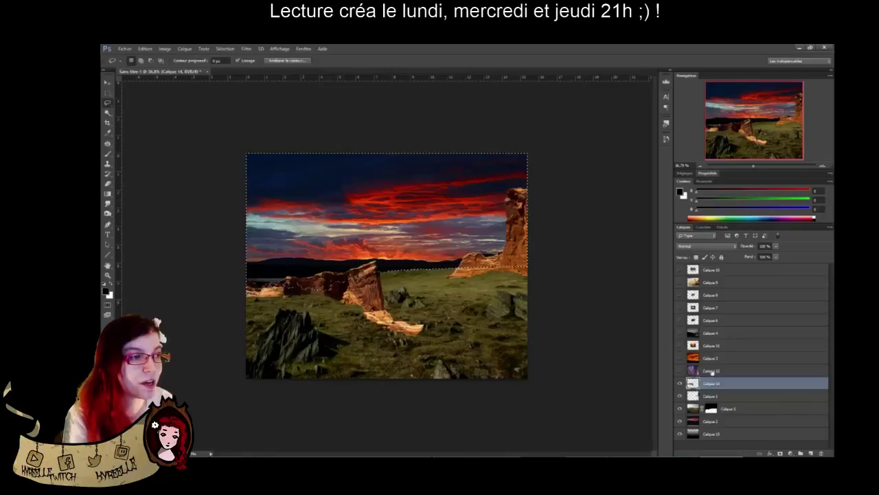
{"action": "left_click", "coordinate": [780, 453]}
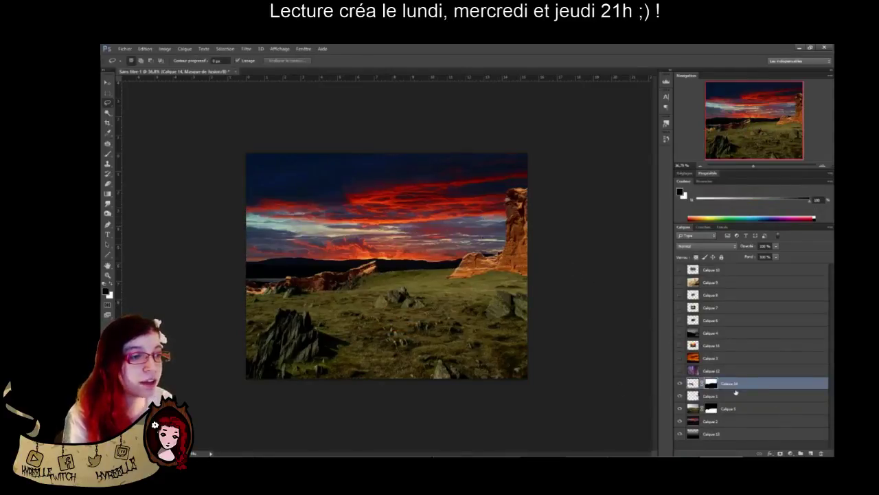
Move the tall butte on Calque 1 left and down so it stands fully inside the canvas over the grassy foreground
{"action": "left_click", "coordinate": [694, 397]}
{"action": "key", "text": "ctrl+t"}
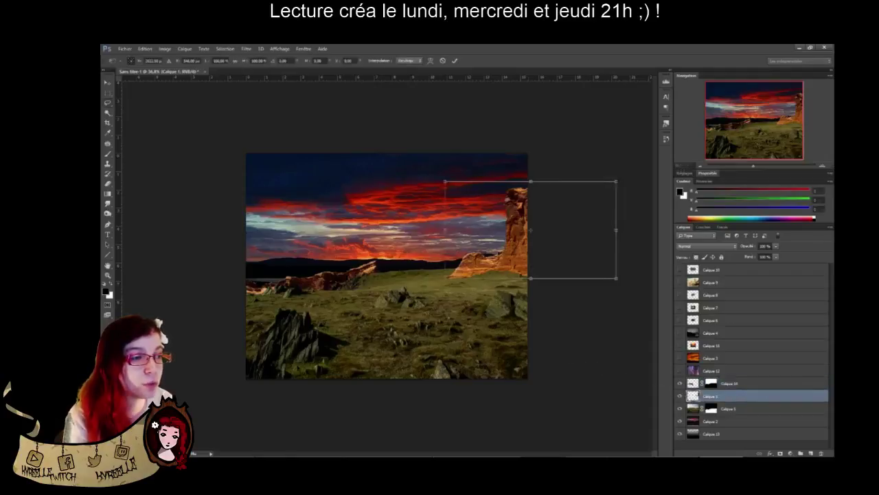
{"action": "left_click_drag", "start_coordinate": [525, 253], "coordinate": [478, 276]}
{"action": "key", "text": "Return"}
{"action": "key", "text": "l"}
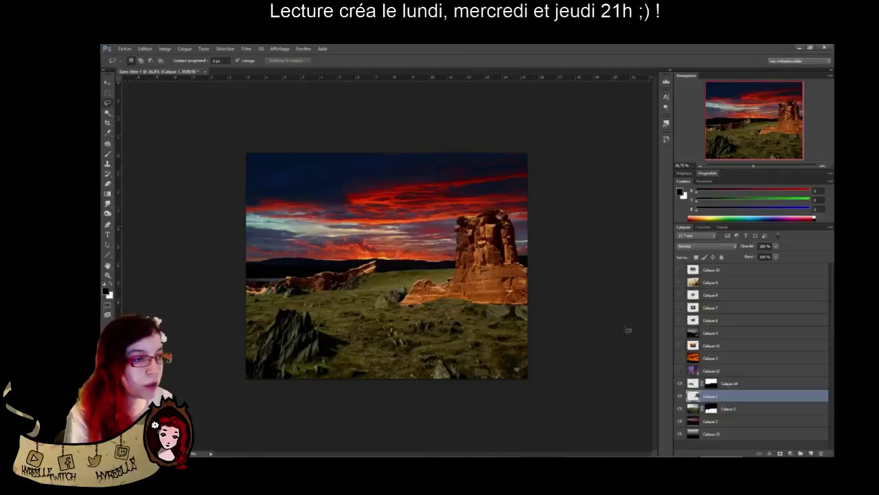
Make the butte on Calique 1 semi-transparent and lasso the small foreground rocks covered by the left end of its base
{"action": "left_click_drag", "start_coordinate": [751, 249], "coordinate": [731, 250]}
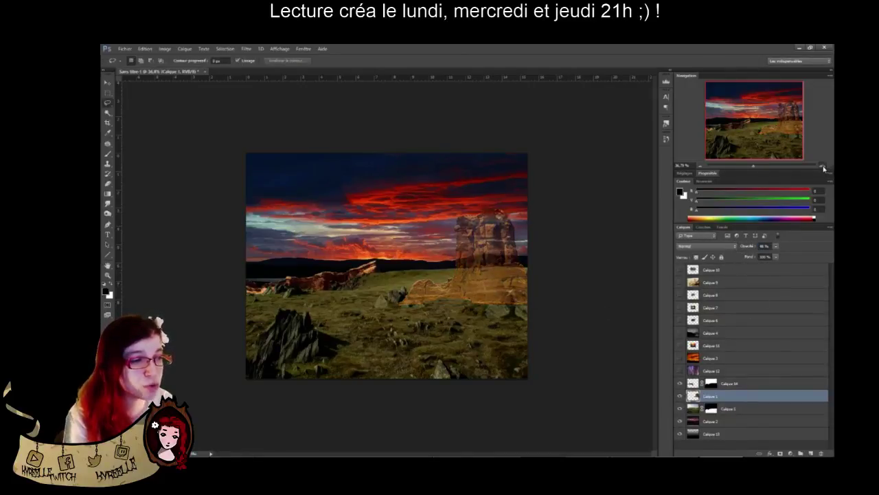
{"action": "left_click", "coordinate": [822, 165]}
{"action": "left_click", "coordinate": [822, 165]}
{"action": "left_click", "coordinate": [822, 166]}
{"action": "left_click", "coordinate": [822, 166]}
{"action": "mouse_move", "coordinate": [762, 146]}
{"action": "left_mouse_down"}
{"action": "mouse_move", "coordinate": [781, 137]}
{"action": "mouse_move", "coordinate": [764, 131]}
{"action": "left_mouse_up"}
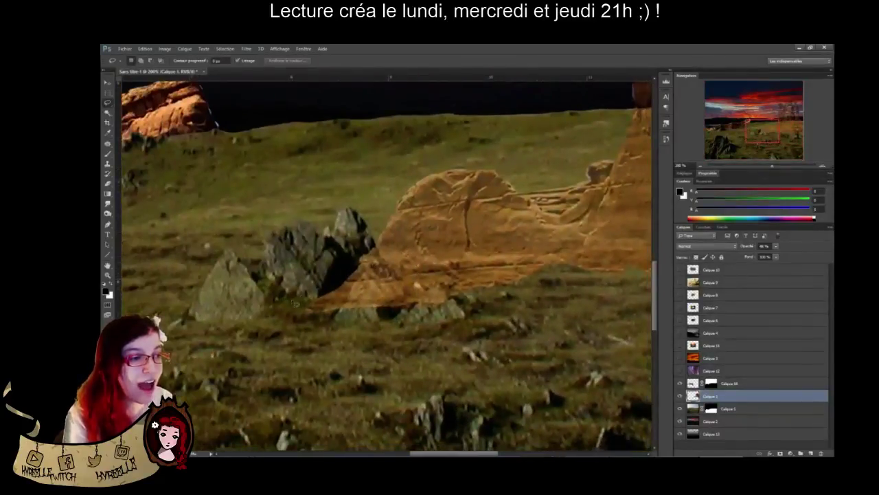
{"action": "mouse_move", "coordinate": [296, 303]}
{"action": "left_mouse_down"}
{"action": "mouse_move", "coordinate": [375, 248]}
{"action": "mouse_move", "coordinate": [411, 296]}
{"action": "mouse_move", "coordinate": [278, 334]}
{"action": "mouse_move", "coordinate": [265, 302]}
{"action": "left_mouse_up"}
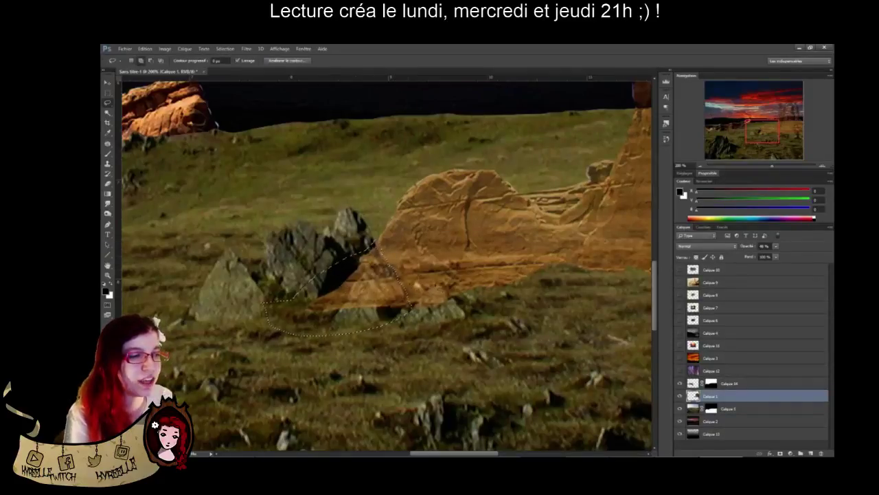
{"action": "mouse_move", "coordinate": [444, 283]}
{"action": "left_mouse_down"}
{"action": "mouse_move", "coordinate": [481, 321]}
{"action": "mouse_move", "coordinate": [375, 337]}
{"action": "mouse_move", "coordinate": [397, 302]}
{"action": "left_mouse_up"}
Fade Calique 1 to 21 % opacity and add the two large boulders under the butte's right side to the lasso selection
{"action": "left_click_drag", "start_coordinate": [759, 134], "coordinate": [804, 129]}
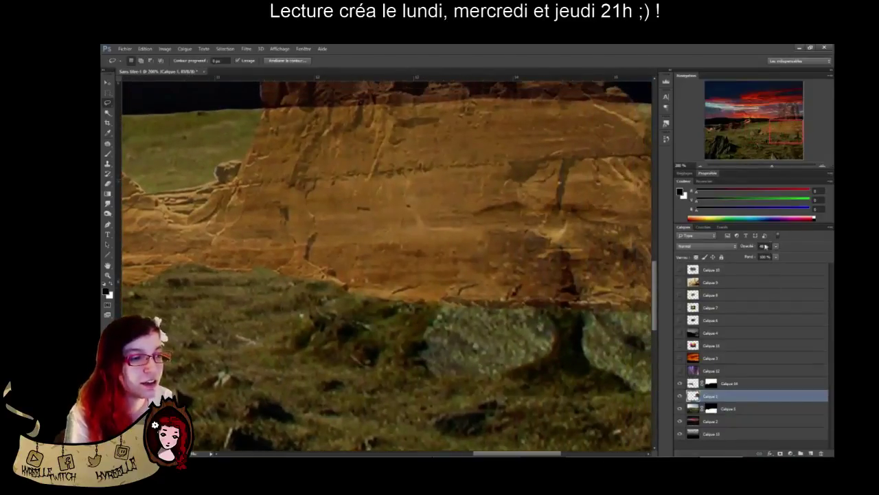
{"action": "mouse_move", "coordinate": [747, 247]}
{"action": "left_mouse_down"}
{"action": "mouse_move", "coordinate": [740, 251]}
{"action": "mouse_move", "coordinate": [744, 244]}
{"action": "left_mouse_up"}
{"action": "mouse_move", "coordinate": [788, 142]}
{"action": "left_mouse_down"}
{"action": "mouse_move", "coordinate": [758, 140]}
{"action": "mouse_move", "coordinate": [802, 138]}
{"action": "left_mouse_up"}
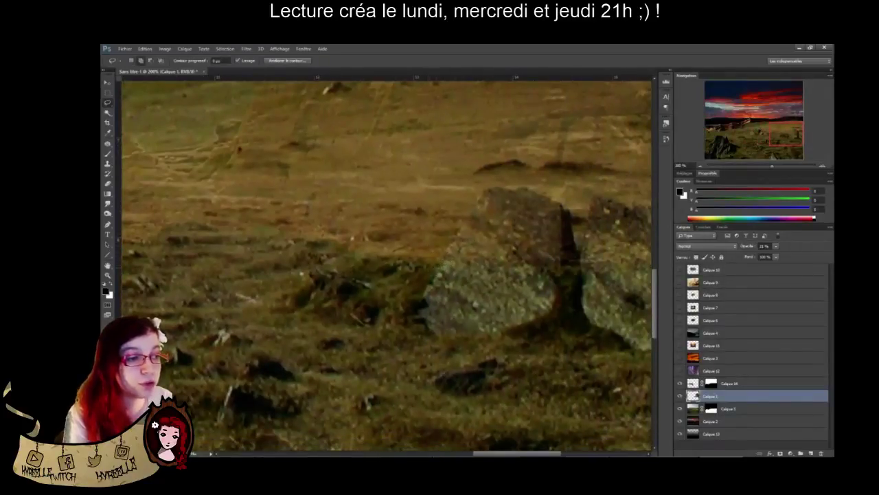
{"action": "mouse_move", "coordinate": [428, 268]}
{"action": "left_mouse_down"}
{"action": "mouse_move", "coordinate": [446, 259]}
{"action": "mouse_move", "coordinate": [484, 200]}
{"action": "mouse_move", "coordinate": [501, 190]}
{"action": "mouse_move", "coordinate": [540, 193]}
{"action": "mouse_move", "coordinate": [577, 218]}
{"action": "mouse_move", "coordinate": [583, 247]}
{"action": "mouse_move", "coordinate": [547, 310]}
{"action": "mouse_move", "coordinate": [400, 309]}
{"action": "left_mouse_up"}
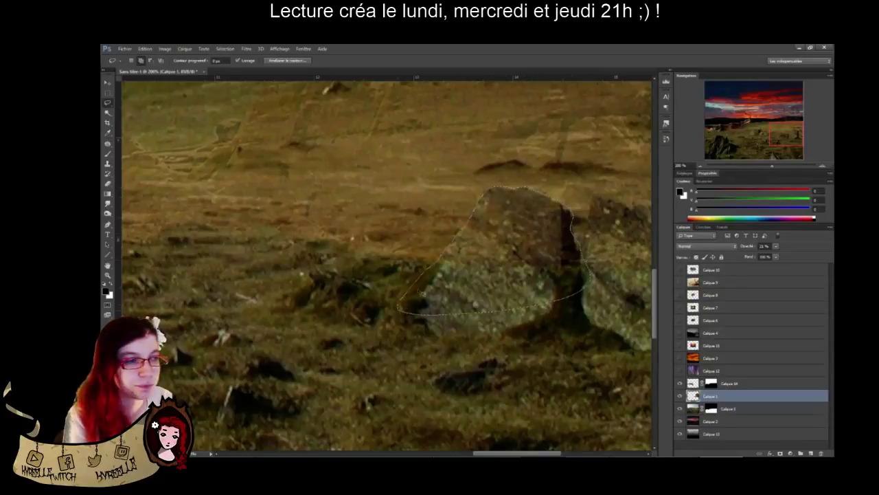
{"action": "scroll", "coordinate": [440, 257], "scroll_direction": "up", "scroll_amount": 3}
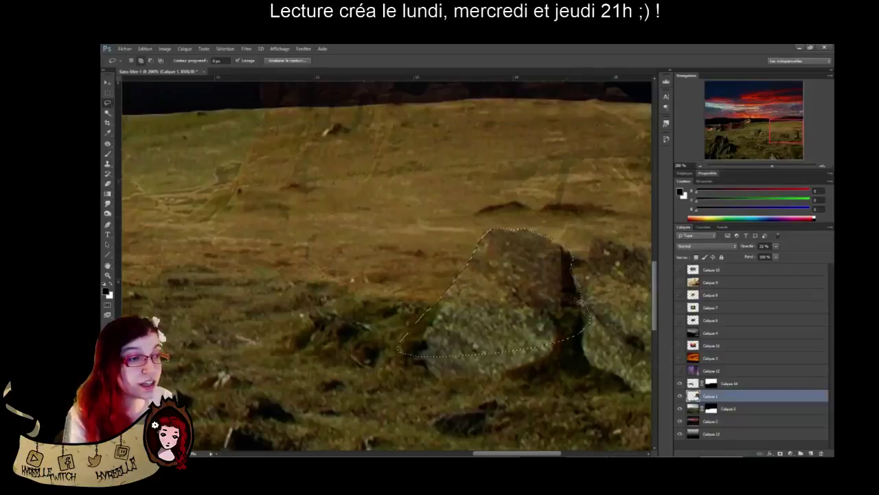
{"action": "mouse_move", "coordinate": [581, 303]}
{"action": "left_mouse_down"}
{"action": "mouse_move", "coordinate": [595, 246]}
{"action": "mouse_move", "coordinate": [663, 250]}
{"action": "mouse_move", "coordinate": [721, 358]}
{"action": "mouse_move", "coordinate": [545, 335]}
{"action": "mouse_move", "coordinate": [553, 340]}
{"action": "left_mouse_up"}
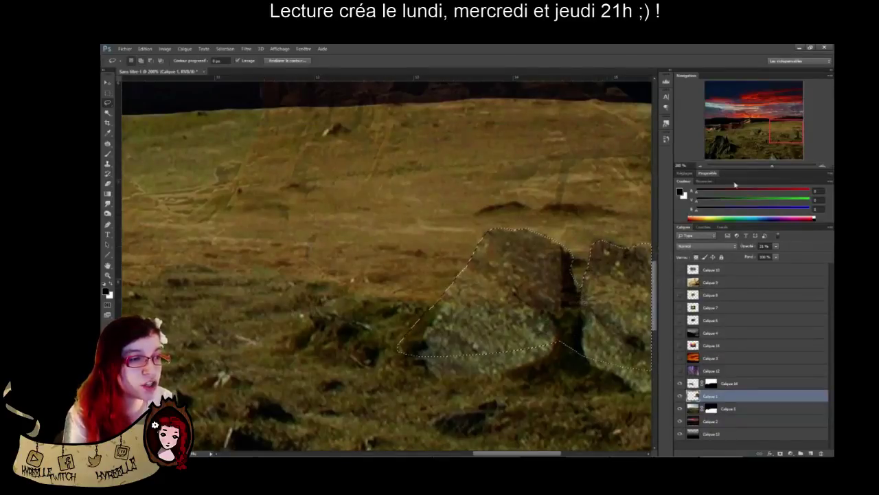
Add a layer mask to Calique 1 from the selection of the foreground rocks
{"action": "left_click", "coordinate": [701, 167]}
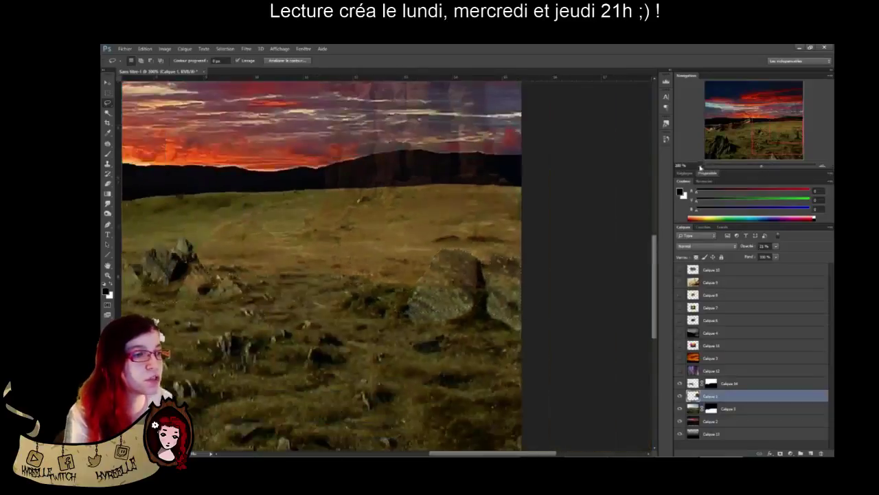
{"action": "left_click", "coordinate": [701, 167]}
{"action": "key", "text": "i"}
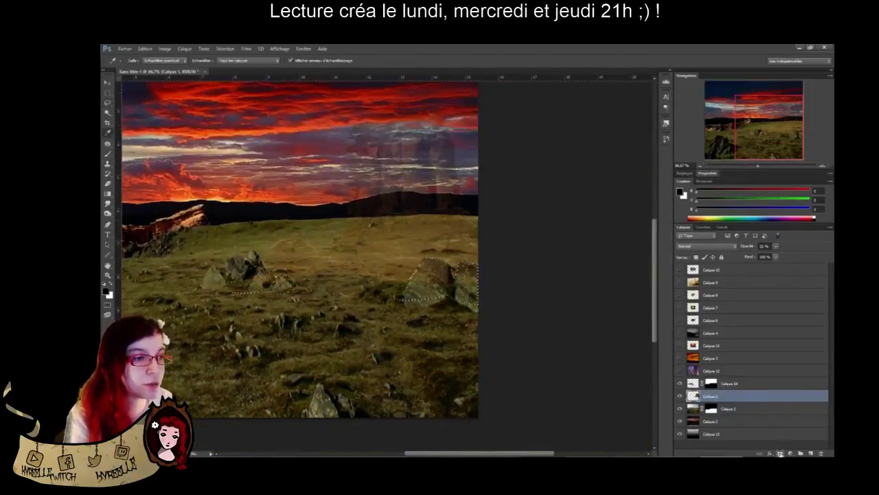
{"action": "left_click", "coordinate": [780, 453]}
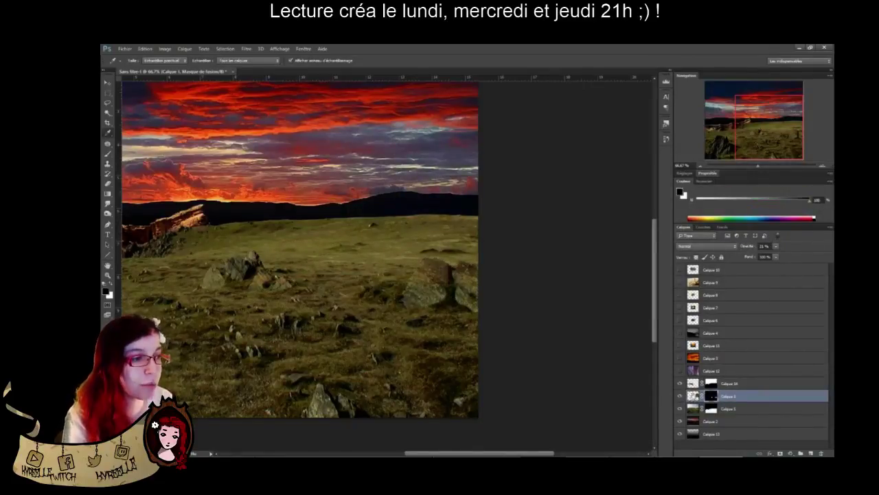
Invert Calique 1's mask so the rocks stand in front of the butte, and restore the layer's opacity to 100 %
{"action": "left_click", "coordinate": [694, 397]}
{"action": "left_click_drag", "start_coordinate": [748, 247], "coordinate": [777, 247]}
{"action": "left_click", "coordinate": [714, 397]}
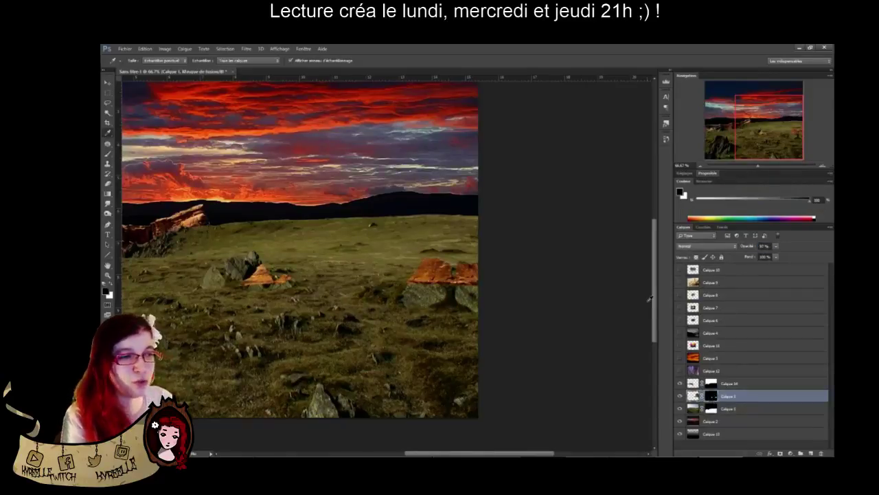
{"action": "key", "text": "ctrl+i"}
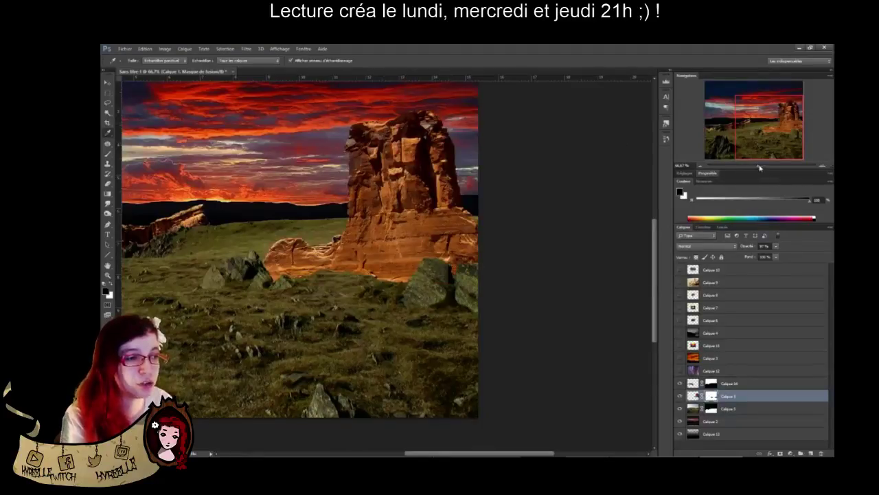
{"action": "left_click_drag", "start_coordinate": [759, 167], "coordinate": [755, 169]}
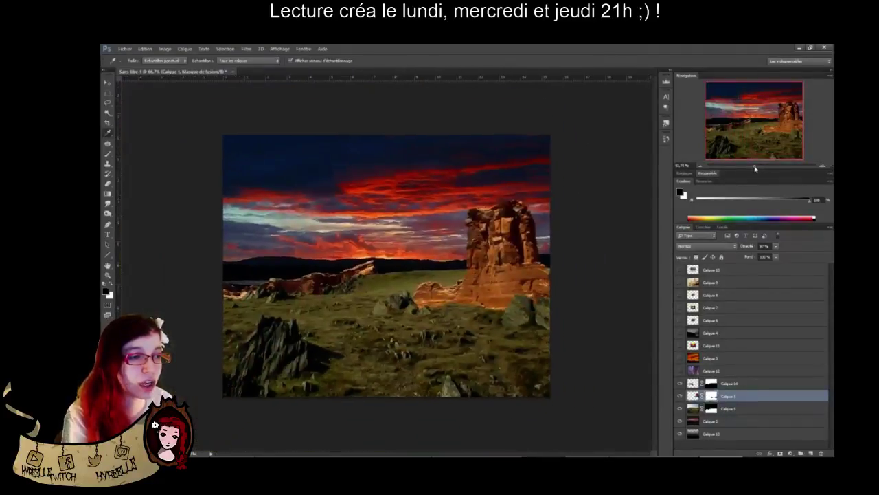
{"action": "left_click_drag", "start_coordinate": [749, 246], "coordinate": [764, 247]}
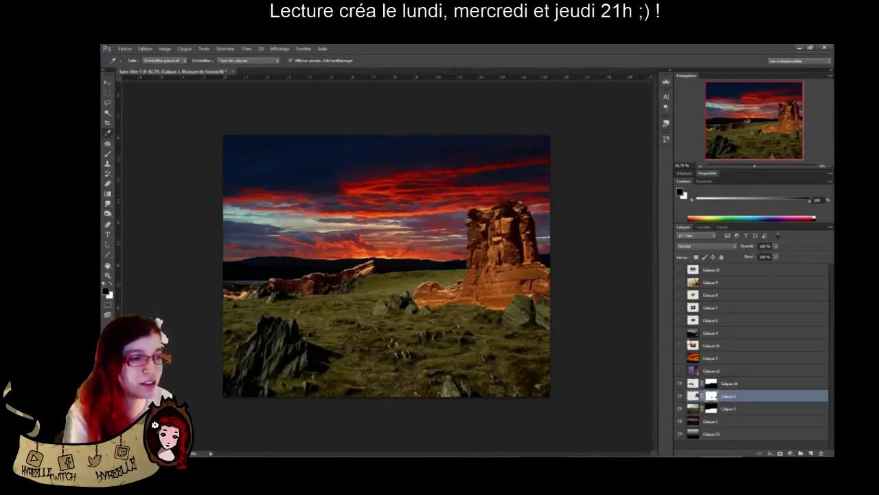
Enlarge the sunset sky on Calique 2 to about 119 % with Free Transform and reposition it behind the landscape
{"action": "left_click", "coordinate": [680, 409]}
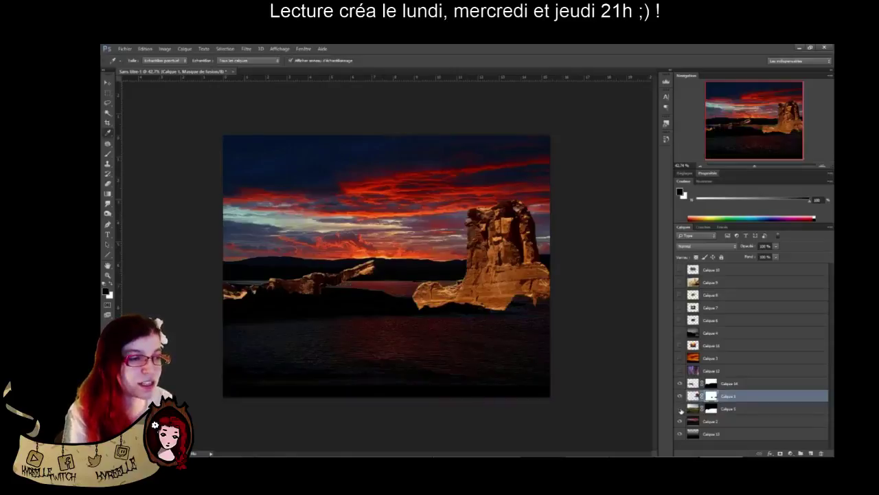
{"action": "left_click", "coordinate": [680, 409]}
{"action": "left_click", "coordinate": [681, 422]}
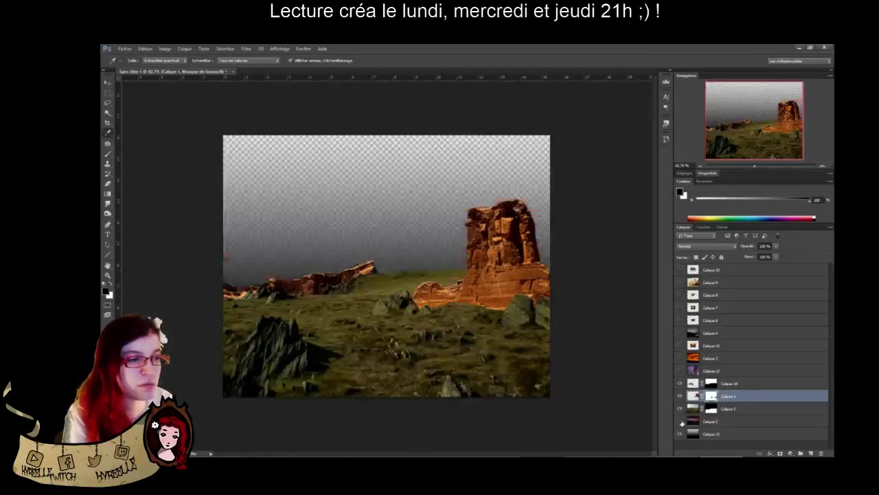
{"action": "left_click", "coordinate": [681, 422]}
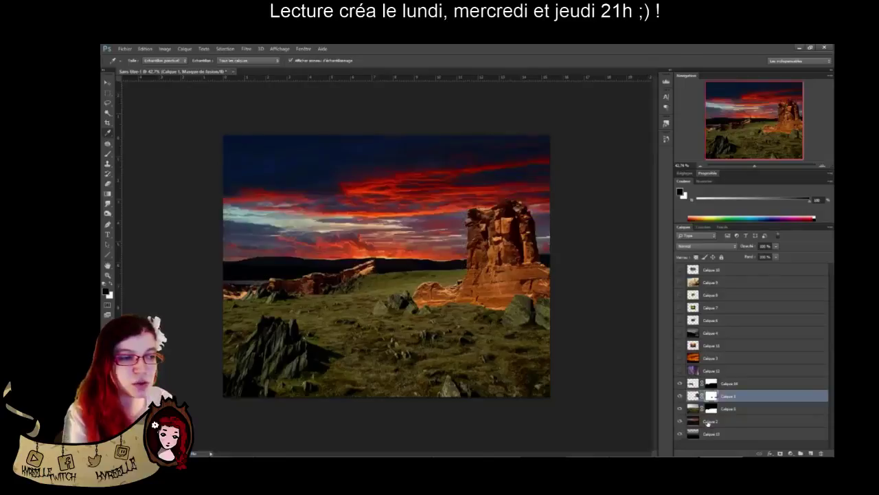
{"action": "left_click", "coordinate": [714, 421]}
{"action": "key", "text": "ctrl+t"}
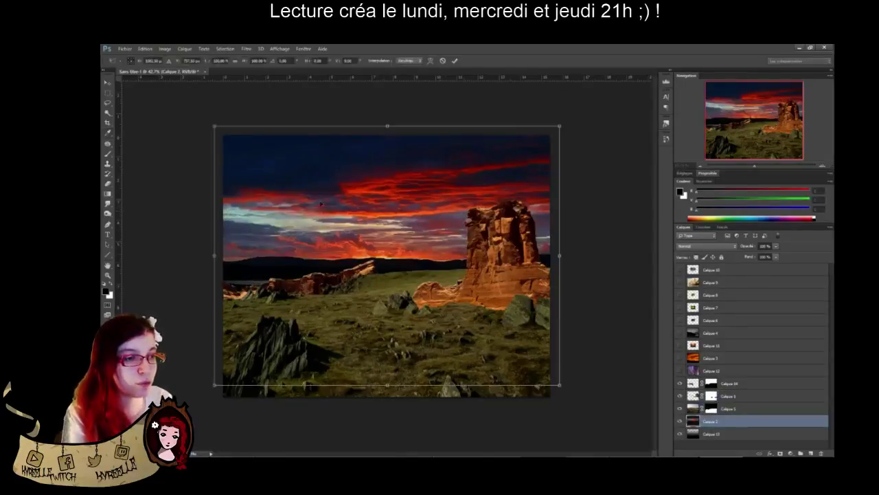
{"action": "left_click_drag", "start_coordinate": [374, 219], "coordinate": [373, 248]}
{"action": "left_click_drag", "start_coordinate": [551, 155], "coordinate": [617, 105]}
{"action": "left_click_drag", "start_coordinate": [506, 183], "coordinate": [485, 184]}
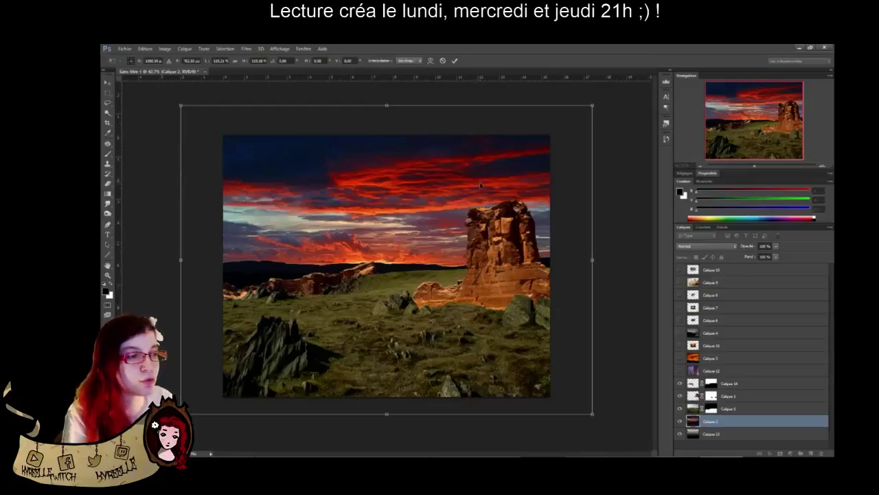
{"action": "key", "text": "Return"}
{"action": "key", "text": "i"}
Create a new layer above Calique 5 and fill it with a black-to-white linear gradient running from the canvas bottom up to the horizon
{"action": "left_click", "coordinate": [702, 408]}
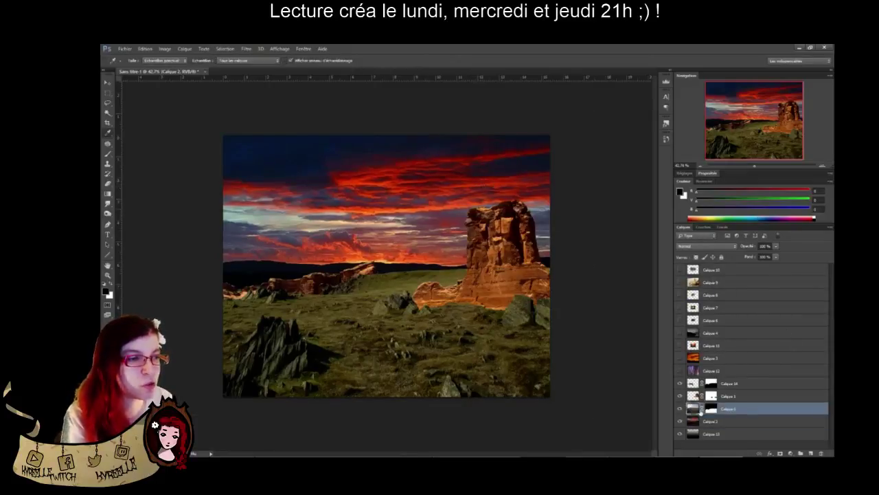
{"action": "left_click", "coordinate": [812, 453]}
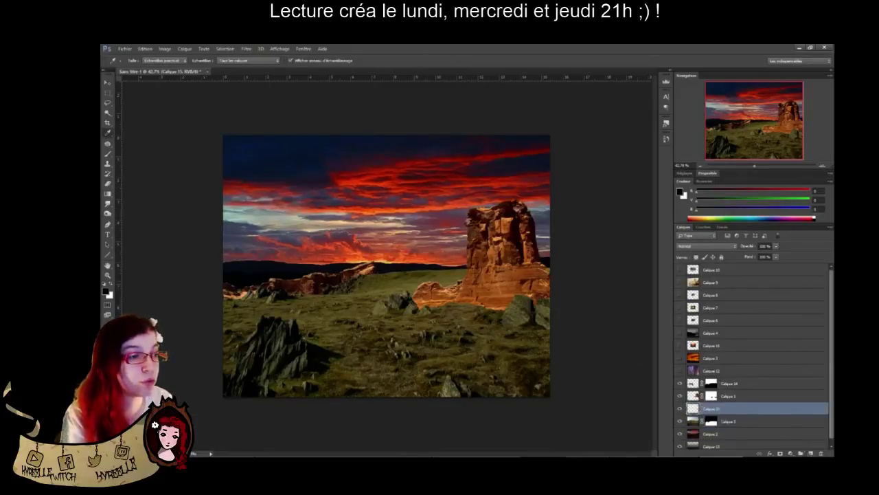
{"action": "left_click", "coordinate": [108, 194]}
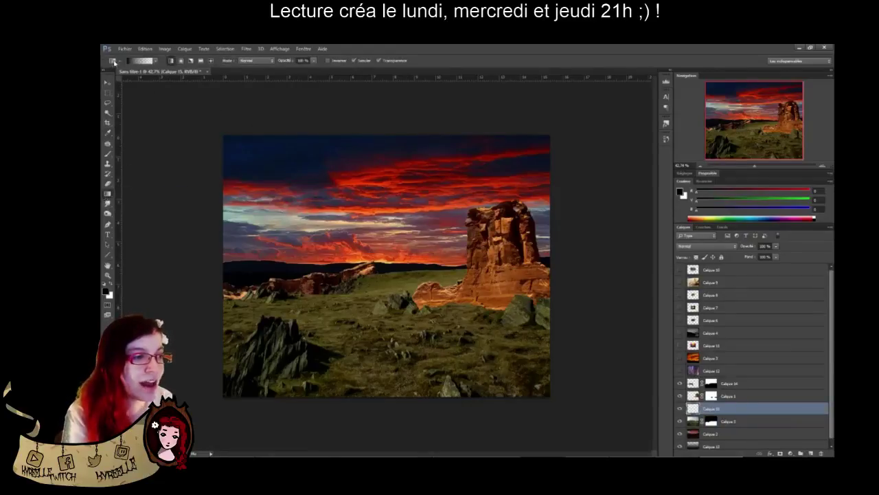
{"action": "left_click", "coordinate": [154, 62]}
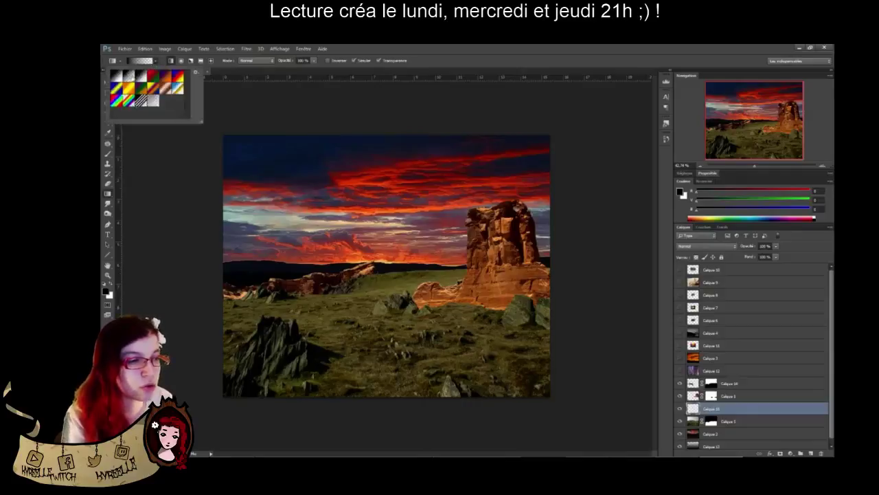
{"action": "left_click_drag", "start_coordinate": [400, 393], "coordinate": [406, 267]}
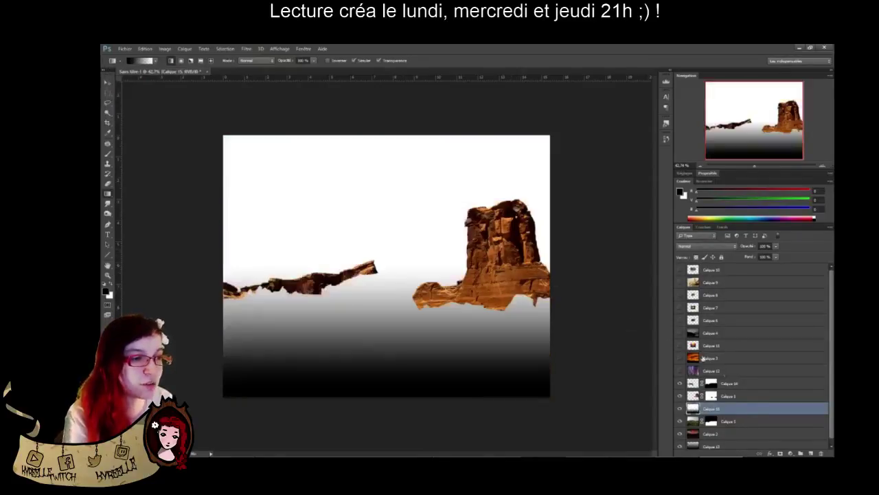
Clip the gradient layer to the grassy foreground on Calique 5 and set its blending mode to Incrustation
{"action": "left_click", "coordinate": [700, 414], "text": "alt"}
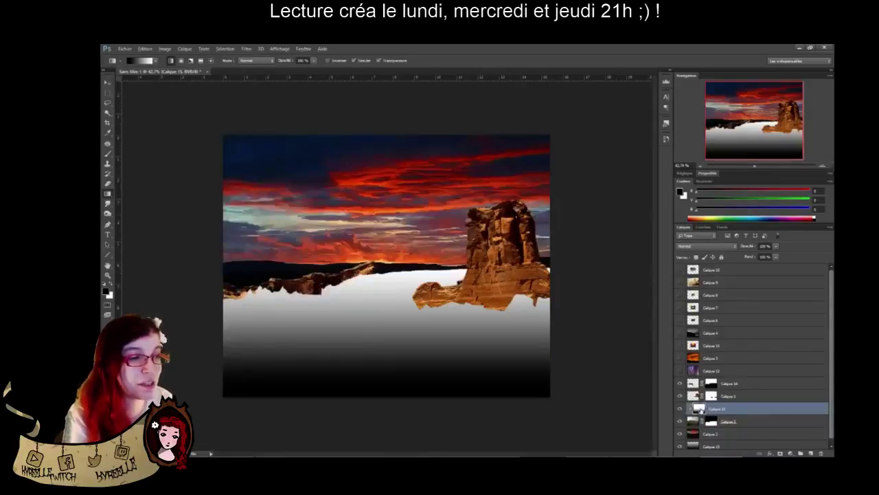
{"action": "left_click", "coordinate": [712, 246]}
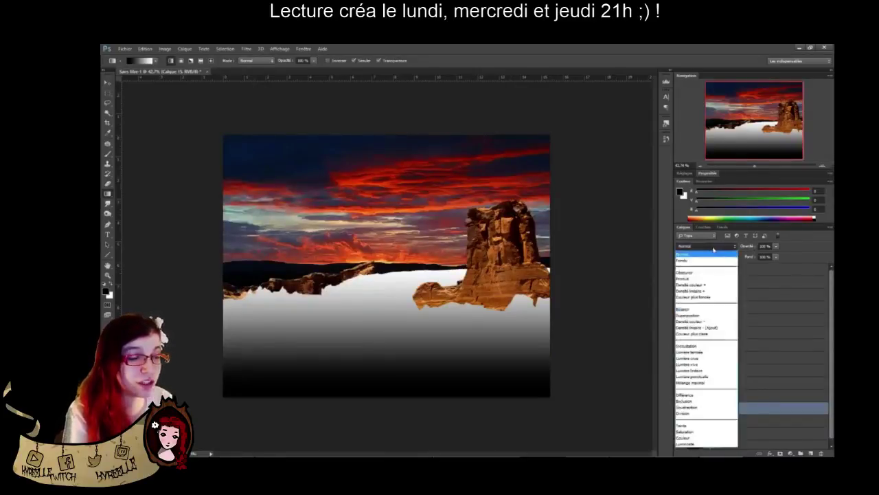
{"action": "left_click", "coordinate": [713, 251]}
{"action": "scroll", "coordinate": [711, 250], "scroll_direction": "down", "scroll_amount": 3}
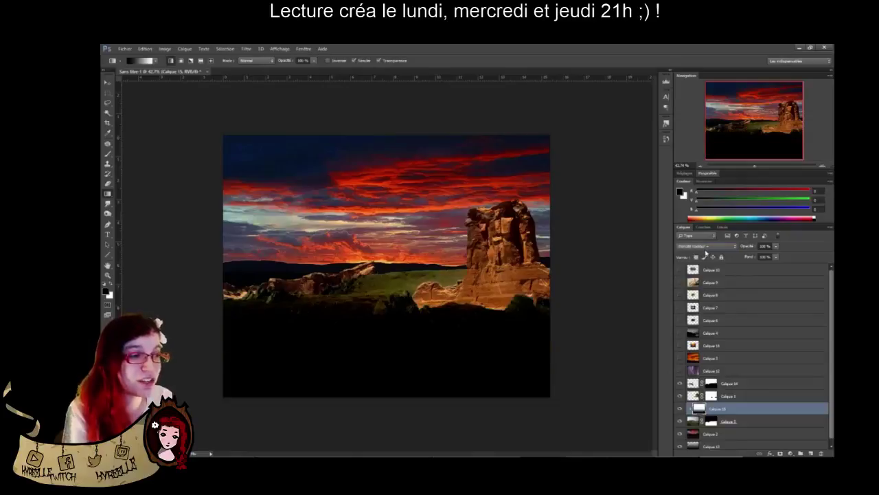
{"action": "scroll", "coordinate": [706, 253], "scroll_direction": "up", "scroll_amount": 1}
{"action": "key", "text": "Down"}
{"action": "key", "text": "Down"}
{"action": "key", "text": "Down"}
{"action": "key", "text": "Down"}
{"action": "key", "text": "Down"}
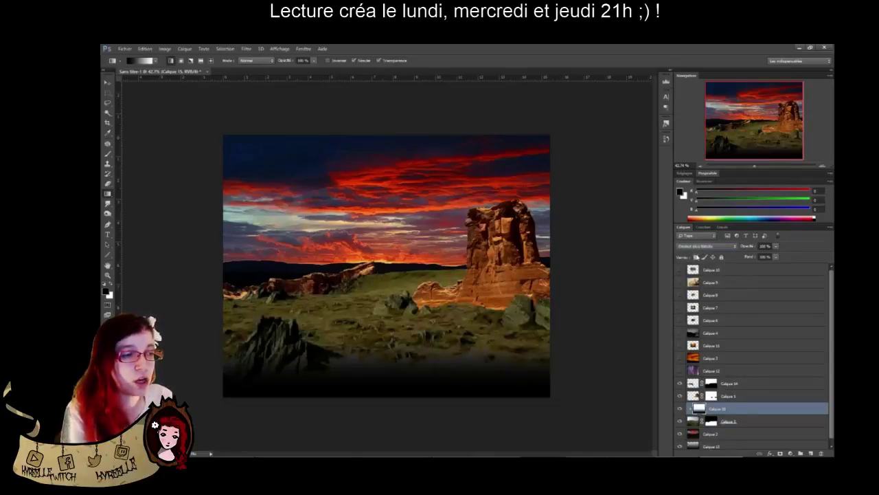
{"action": "key", "text": "Down"}
{"action": "key", "text": "Down"}
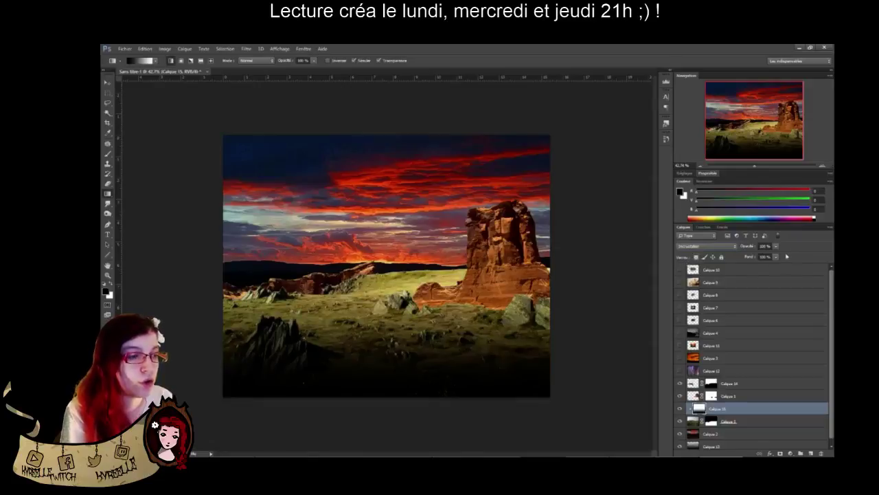
Lower the clipped gradient layer's opacity to about 30 % and compare the foreground with and without it
{"action": "left_click_drag", "start_coordinate": [747, 248], "coordinate": [734, 254]}
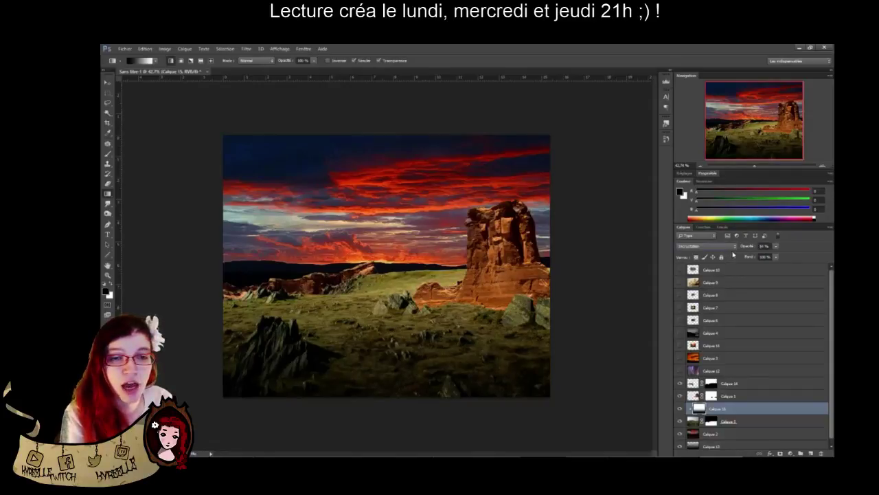
{"action": "left_click", "coordinate": [746, 248]}
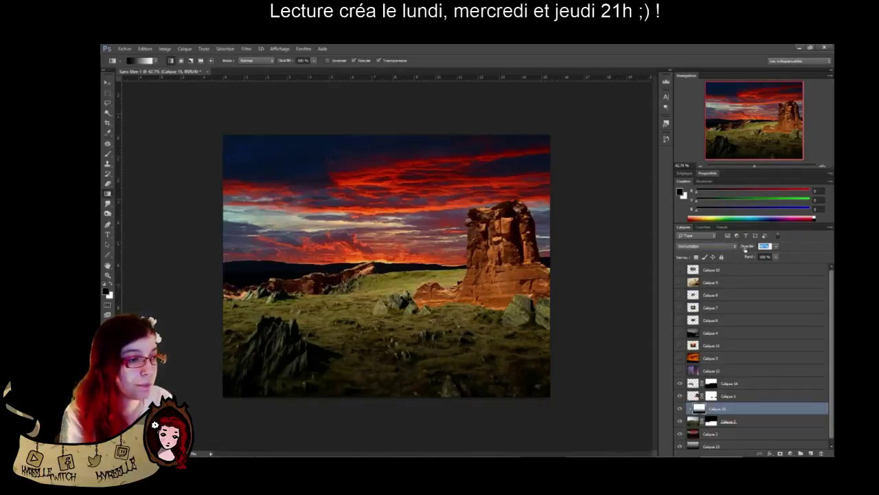
{"action": "left_click_drag", "start_coordinate": [740, 250], "coordinate": [742, 250]}
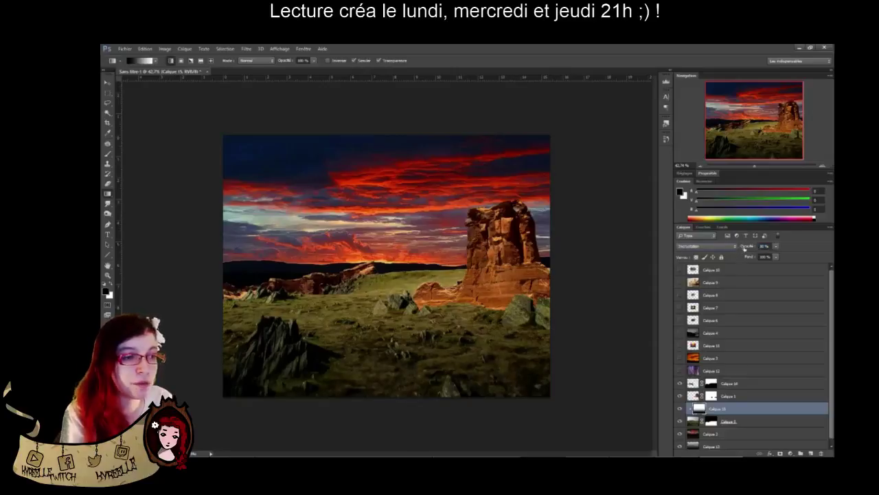
{"action": "left_click", "coordinate": [680, 409]}
{"action": "left_click", "coordinate": [680, 408]}
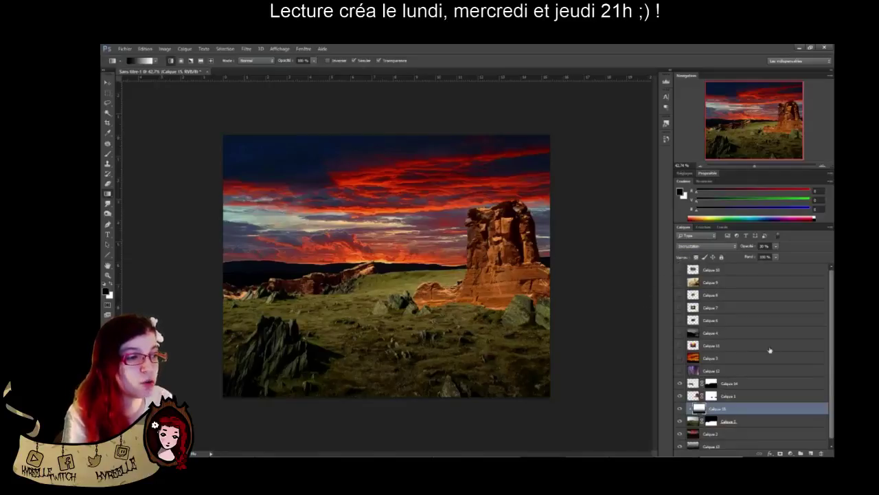
Add a new layer clipped to the tall red rock tower and fill the tower's outline with a white-to-black linear gradient darkening toward the right
{"action": "left_click", "coordinate": [742, 397]}
{"action": "left_click", "coordinate": [809, 452]}
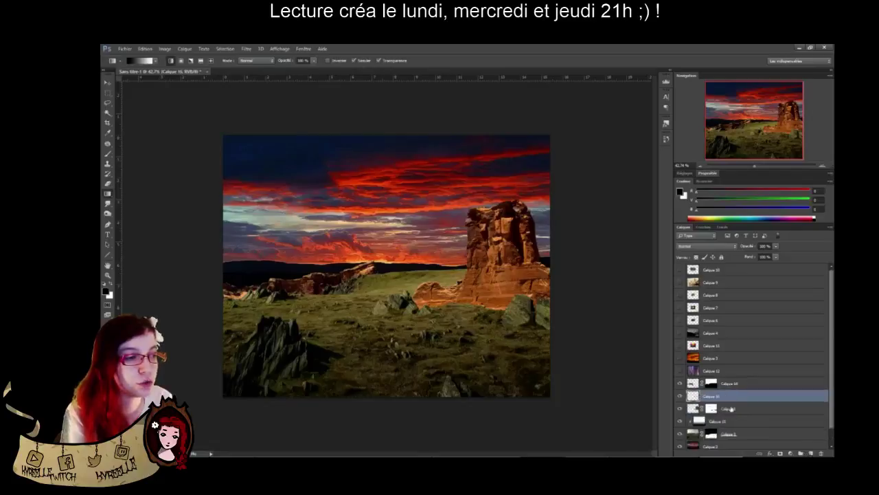
{"action": "left_click", "coordinate": [733, 401], "text": "alt"}
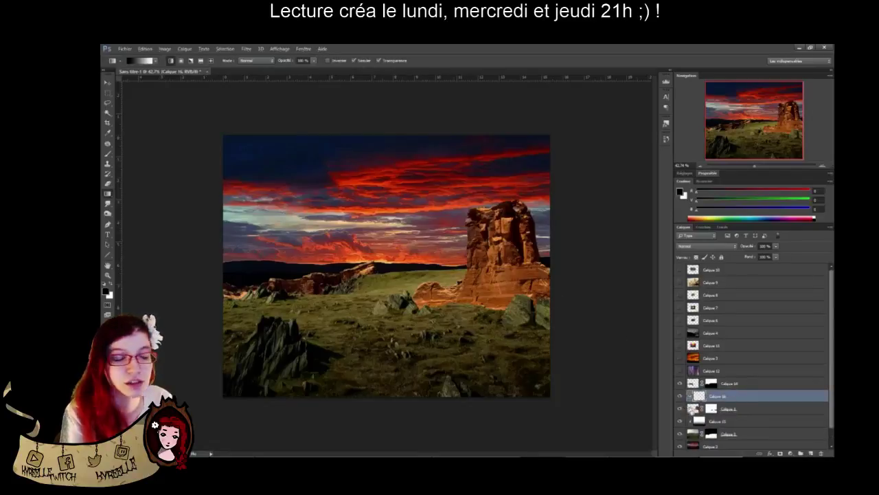
{"action": "left_click", "coordinate": [691, 411], "text": "ctrl"}
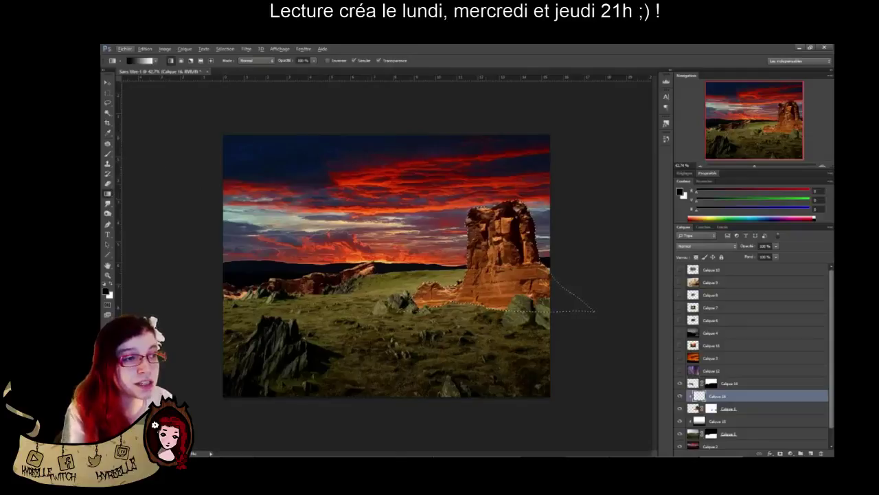
{"action": "left_click_drag", "start_coordinate": [481, 280], "coordinate": [521, 272]}
{"action": "key", "text": "ctrl+d"}
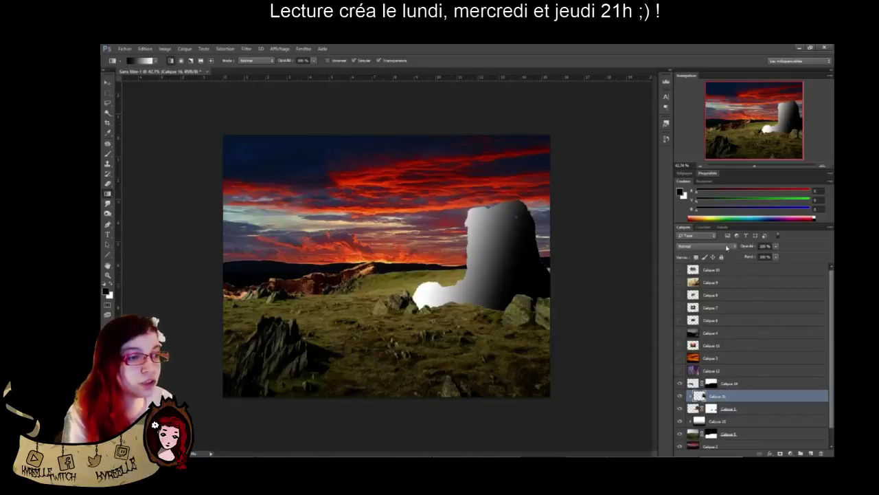
Cycle the rock tower's gradient layer through the blending modes up to Luminosité to compare their effects
{"action": "left_click", "coordinate": [727, 247]}
{"action": "left_click", "coordinate": [694, 334]}
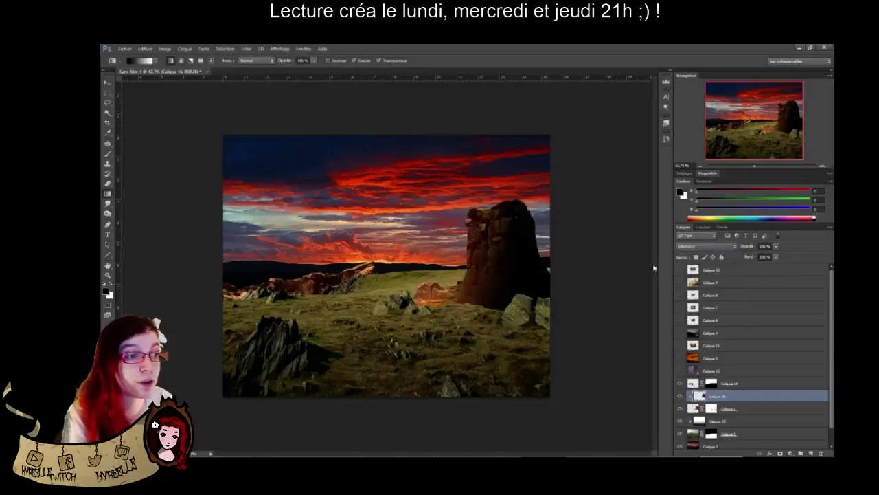
{"action": "key", "text": "Down"}
{"action": "key", "text": "Down"}
{"action": "key", "text": "Down"}
{"action": "key", "text": "Down"}
{"action": "key", "text": "Down"}
{"action": "key", "text": "Down"}
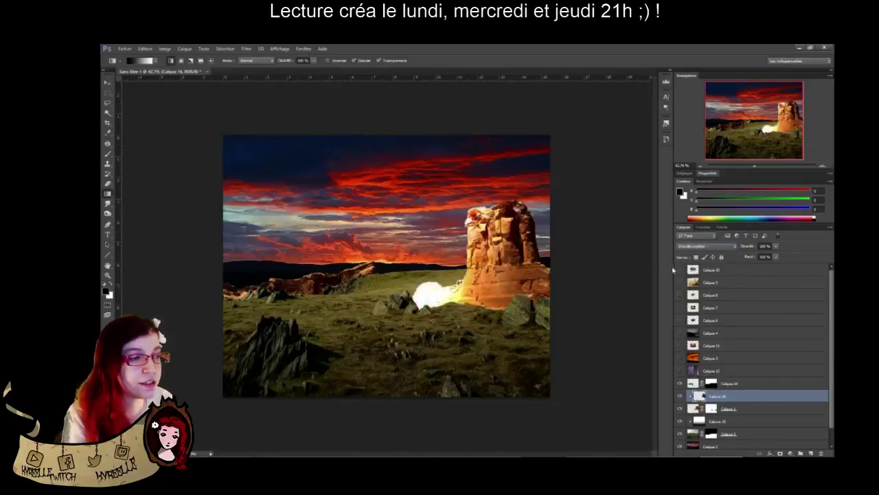
{"action": "key", "text": "shift+plus"}
{"action": "key", "text": "shift+plus"}
{"action": "key", "text": "shift+plus"}
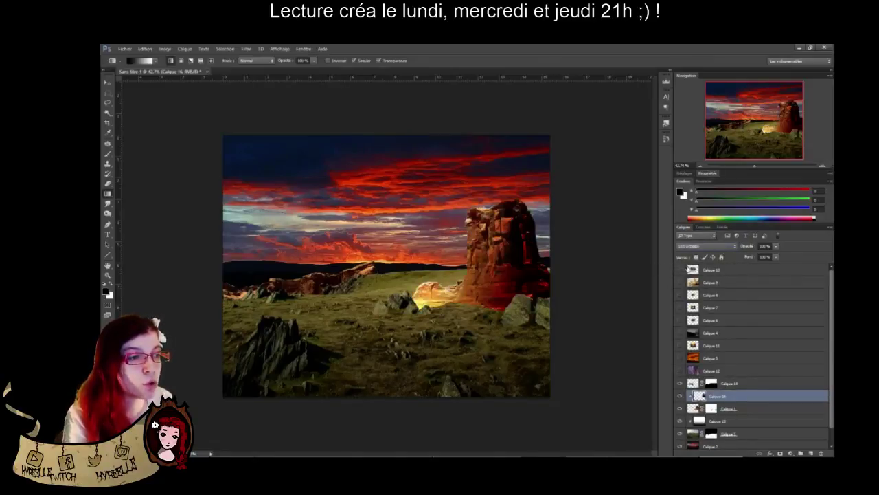
{"action": "key", "text": "shift+plus"}
{"action": "key", "text": "shift+plus"}
{"action": "key", "text": "shift+plus"}
{"action": "key", "text": "shift+plus"}
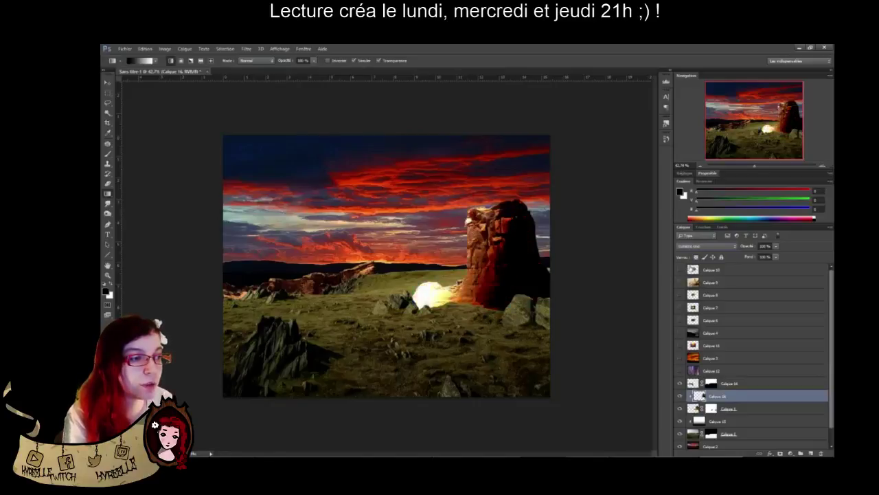
{"action": "key", "text": "shift+plus"}
{"action": "key", "text": "shift+plus"}
{"action": "key", "text": "shift+plus"}
{"action": "key", "text": "shift+plus"}
{"action": "key", "text": "shift+plus"}
{"action": "key", "text": "shift+plus"}
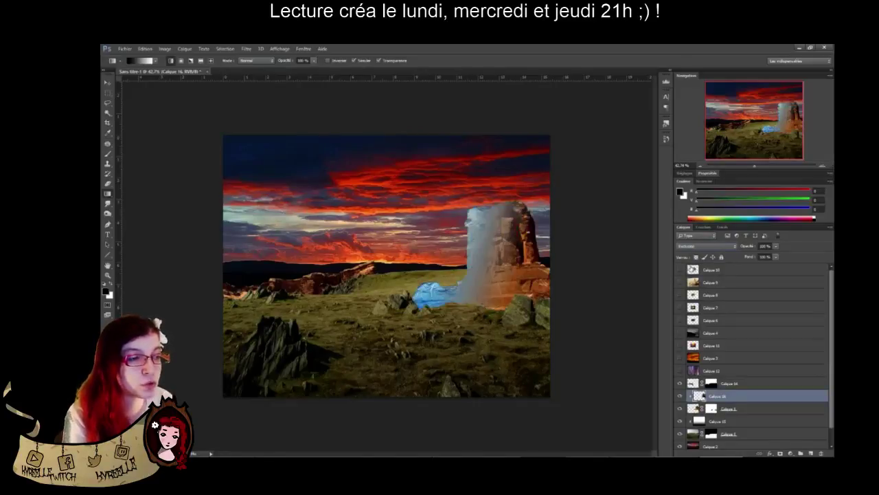
{"action": "key", "text": "shift+plus"}
{"action": "key", "text": "shift+plus"}
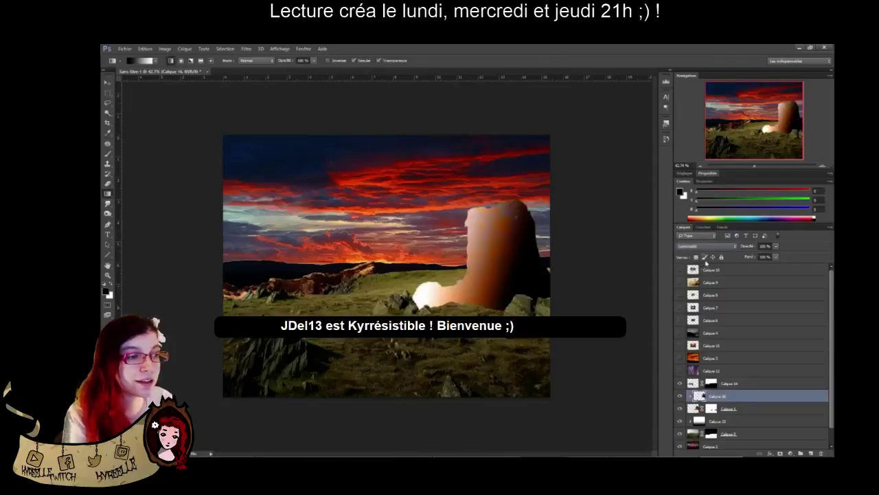
Try the Densité couleur - blending mode on the rock tower's gradient layer with its opacity lowered to 21 %
{"action": "left_click", "coordinate": [714, 246]}
{"action": "left_click", "coordinate": [707, 286]}
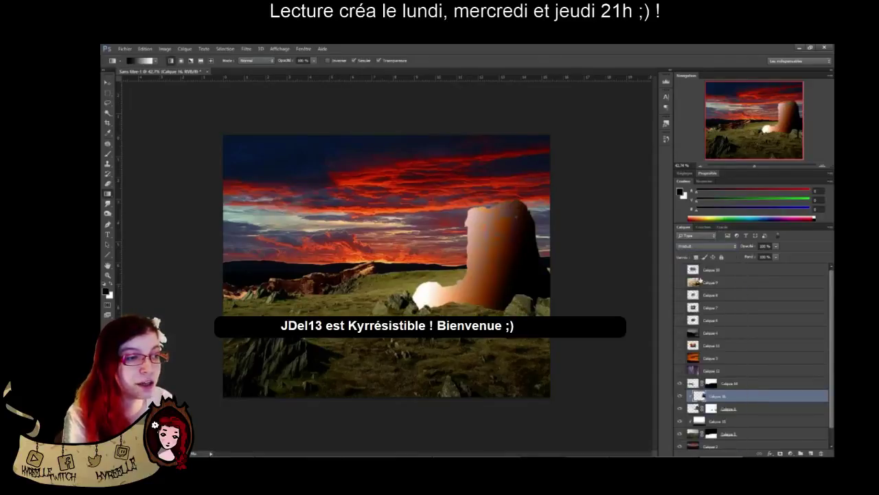
{"action": "key", "text": "shift+plus"}
{"action": "key", "text": "shift+plus"}
{"action": "key", "text": "shift+plus"}
{"action": "key", "text": "shift+plus"}
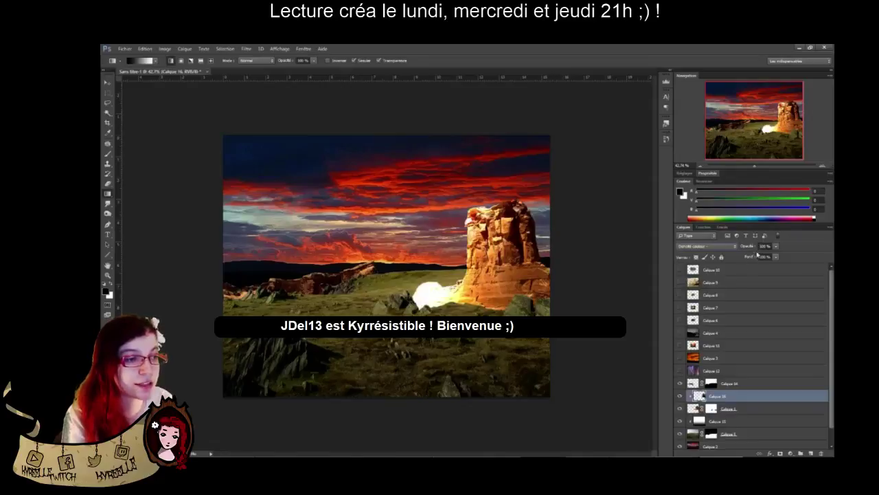
{"action": "left_click_drag", "start_coordinate": [747, 246], "coordinate": [715, 252]}
Set the rock tower's gradient layer to Incrustation and adjust its opacity to about 38 %
{"action": "left_click", "coordinate": [720, 249]}
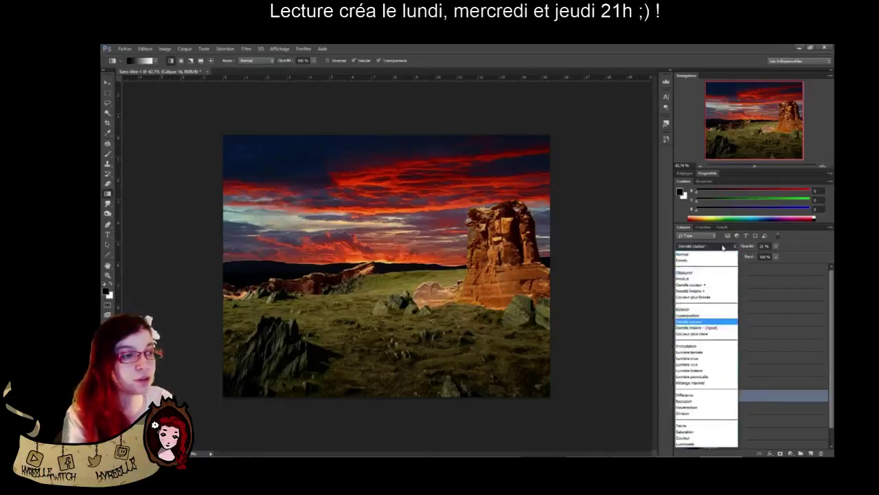
{"action": "key", "text": "Down"}
{"action": "key", "text": "Return"}
{"action": "key", "text": "Up"}
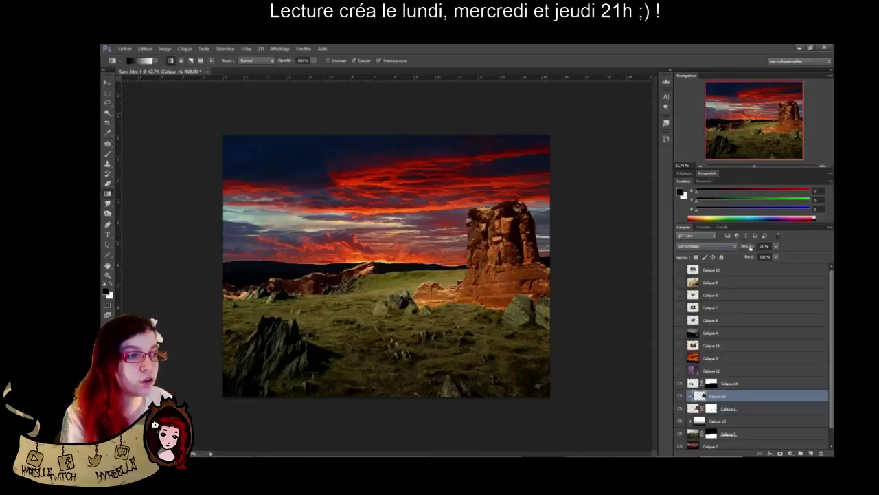
{"action": "mouse_move", "coordinate": [750, 248]}
{"action": "left_mouse_down"}
{"action": "mouse_move", "coordinate": [783, 248]}
{"action": "mouse_move", "coordinate": [758, 251]}
{"action": "left_mouse_up"}
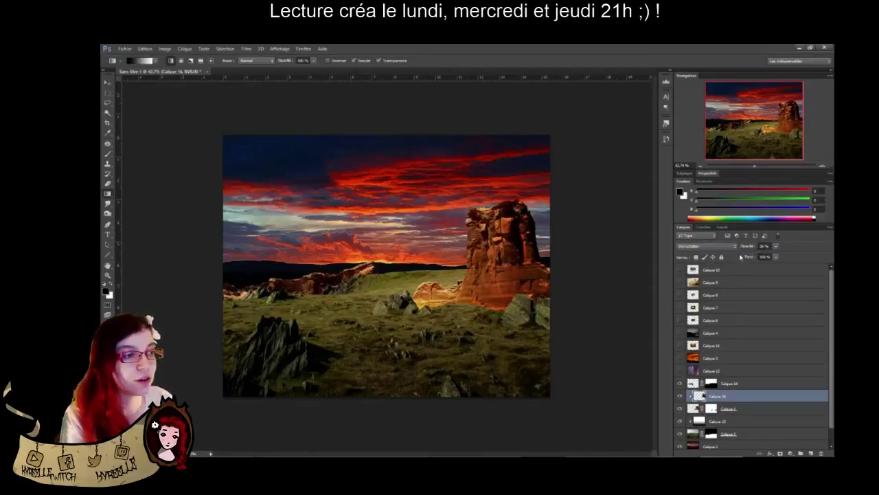
Create a new layer above Calique 14, clip it to the distant rock ridge and load the ridge's outline as a selection
{"action": "left_click", "coordinate": [696, 421]}
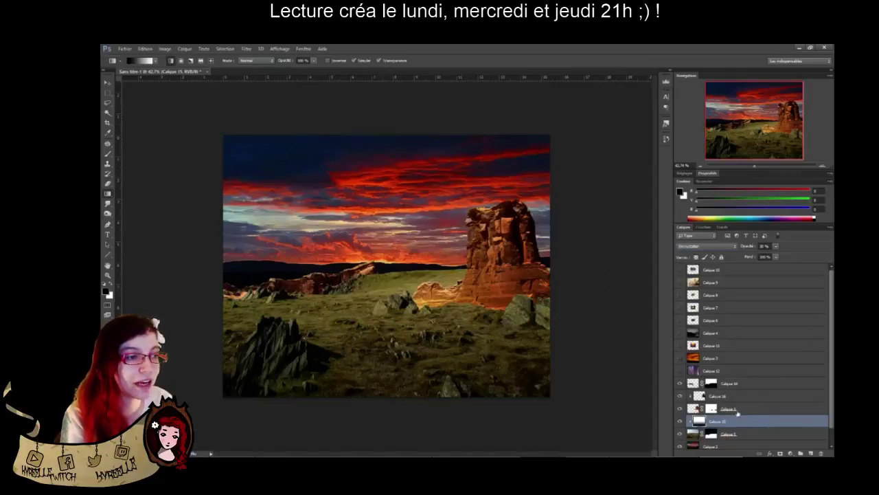
{"action": "left_click", "coordinate": [747, 384]}
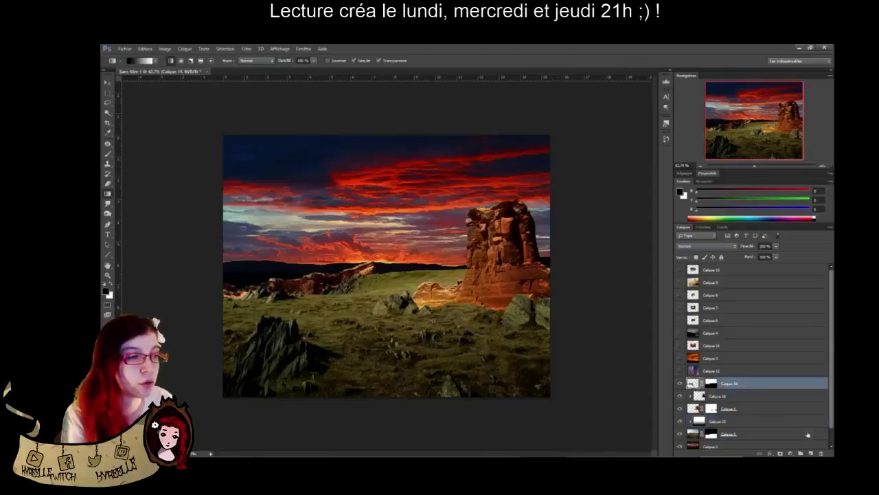
{"action": "left_click", "coordinate": [812, 453]}
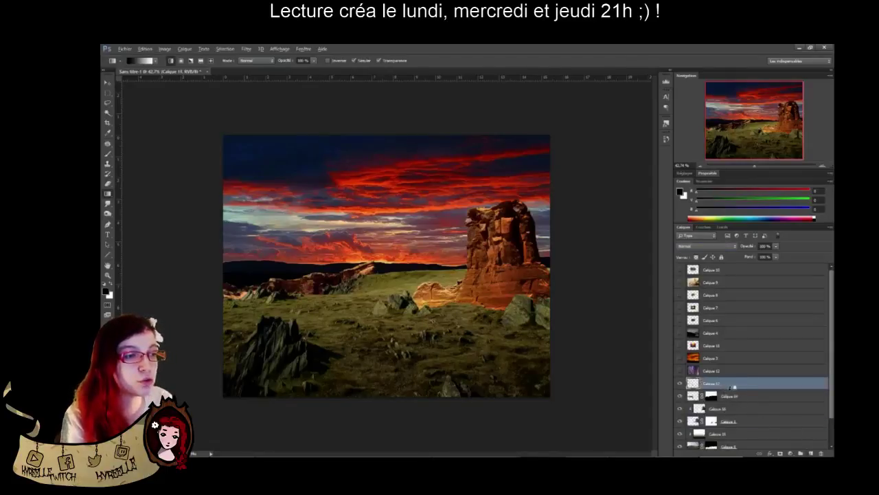
{"action": "left_click", "coordinate": [729, 389], "text": "alt"}
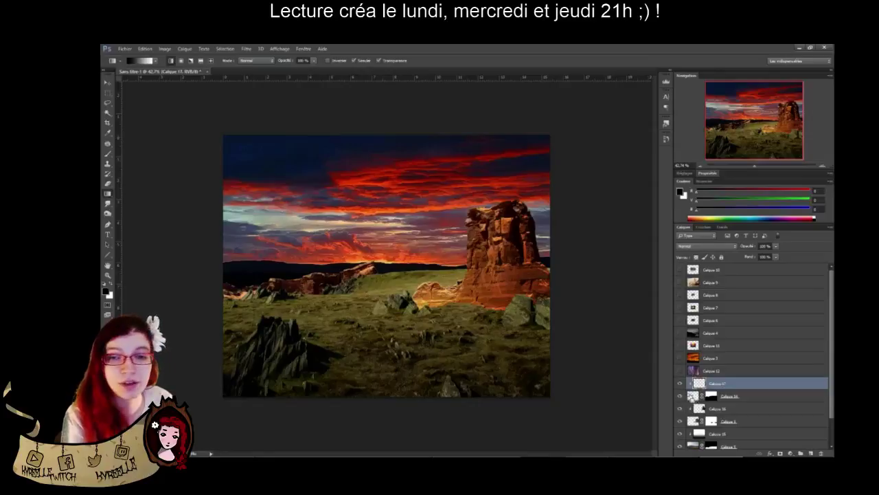
{"action": "left_click", "coordinate": [693, 396], "text": "ctrl"}
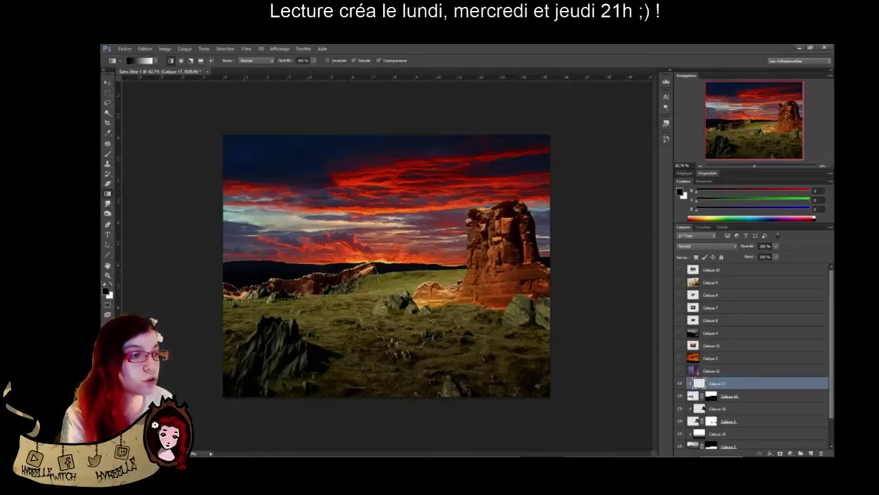
Fill the selected ridge with a black-to-white linear gradient that brightens toward the ridge's right end
{"action": "left_click_drag", "start_coordinate": [307, 294], "coordinate": [322, 269]}
{"action": "left_click_drag", "start_coordinate": [264, 287], "coordinate": [378, 272]}
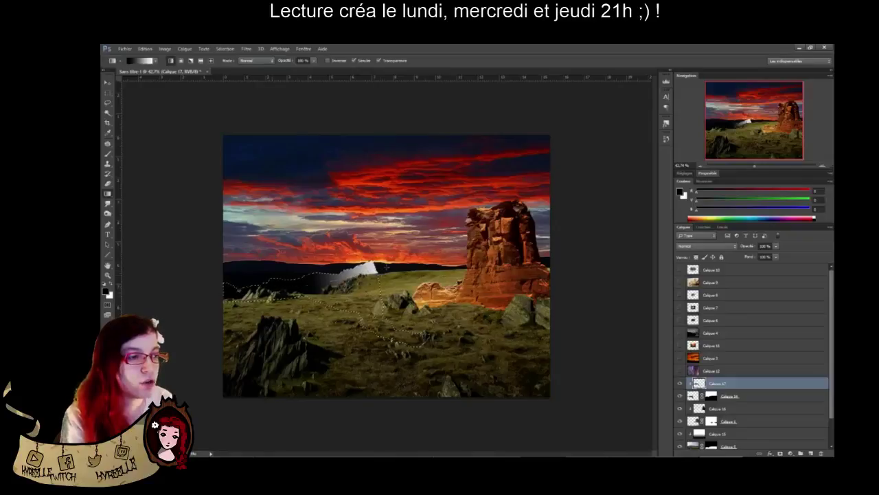
{"action": "key", "text": "ctrl+z"}
Set the ridge's gradient layer to Incrustation, lower its opacity and deselect the ridge outline
{"action": "left_click", "coordinate": [714, 246]}
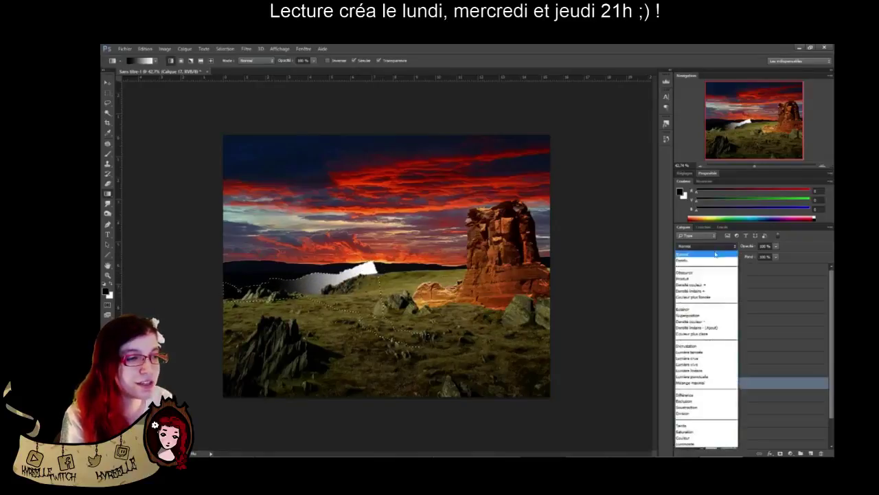
{"action": "left_click", "coordinate": [708, 346]}
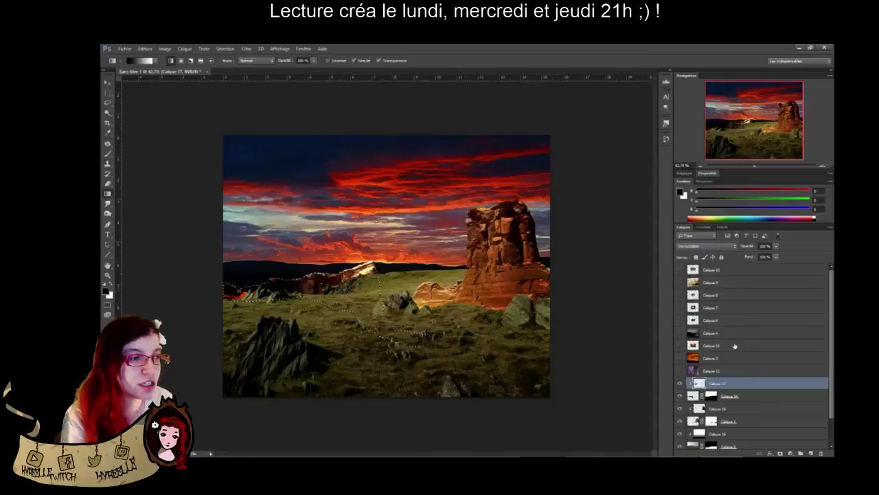
{"action": "left_click_drag", "start_coordinate": [751, 246], "coordinate": [735, 248]}
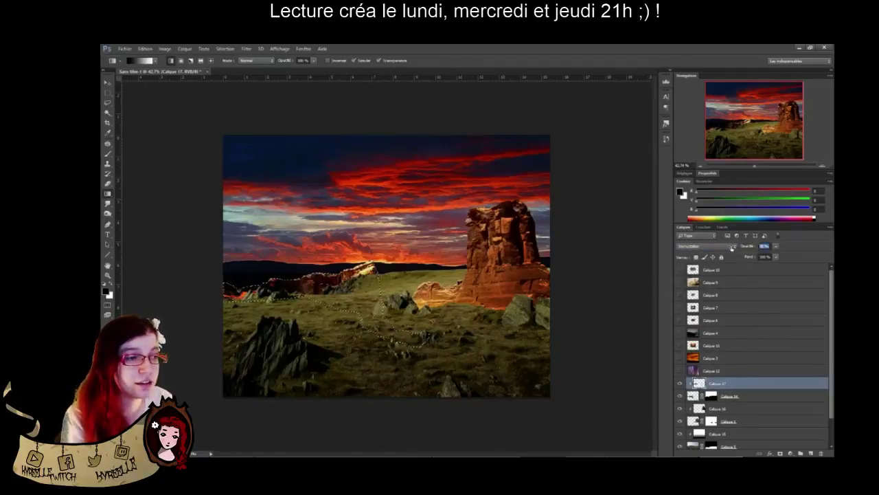
{"action": "key", "text": "ctrl+d"}
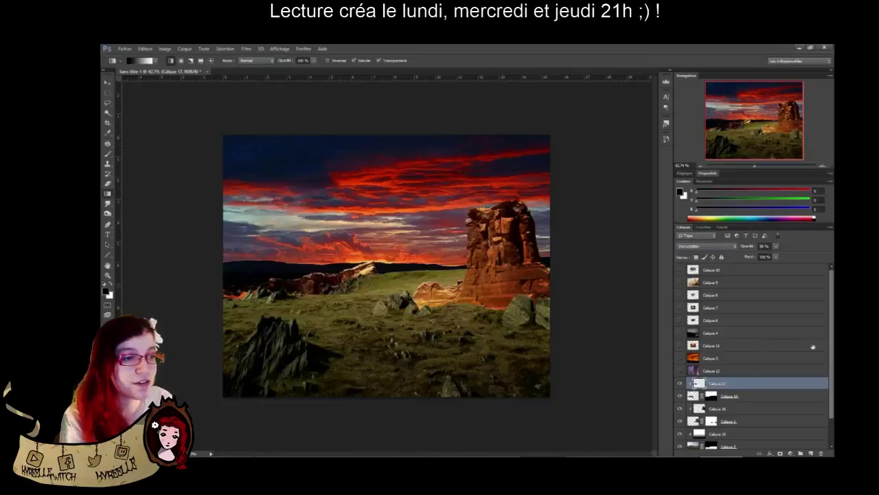
Add a Teinte/Saturation adjustment layer directly above the grassy foreground on Calique 5 and clip it to that layer
{"action": "scroll", "coordinate": [834, 379], "scroll_direction": "down", "scroll_amount": 2}
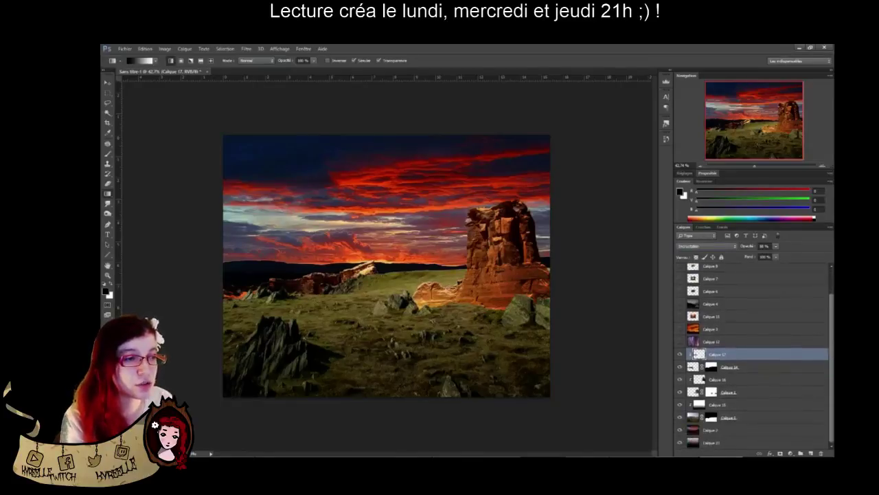
{"action": "left_click", "coordinate": [763, 417]}
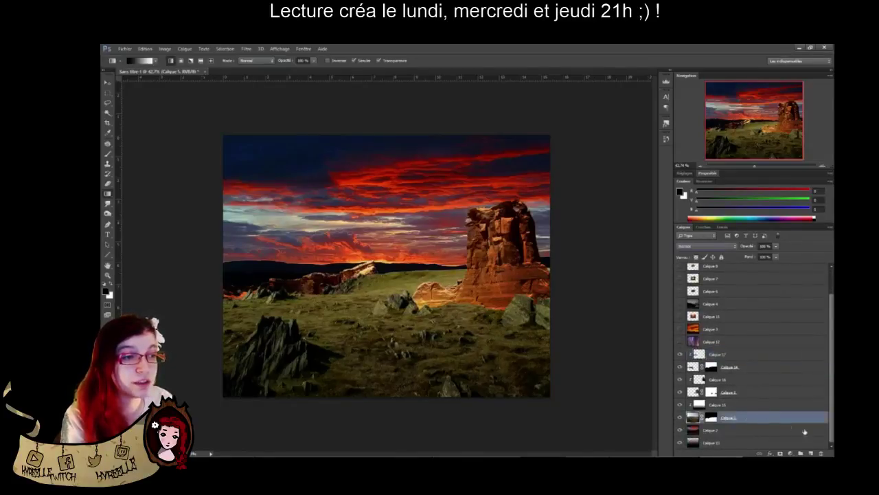
{"action": "left_click", "coordinate": [791, 454]}
{"action": "left_click", "coordinate": [791, 454]}
{"action": "left_click", "coordinate": [791, 454]}
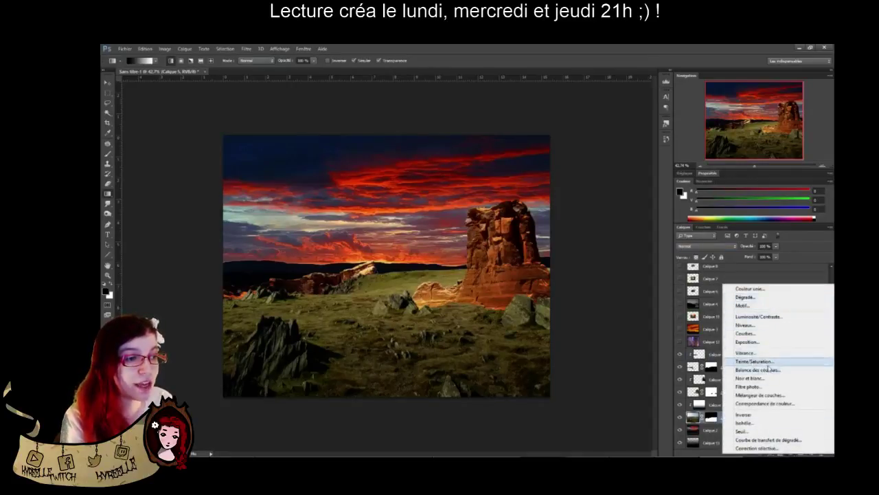
{"action": "left_click", "coordinate": [770, 363]}
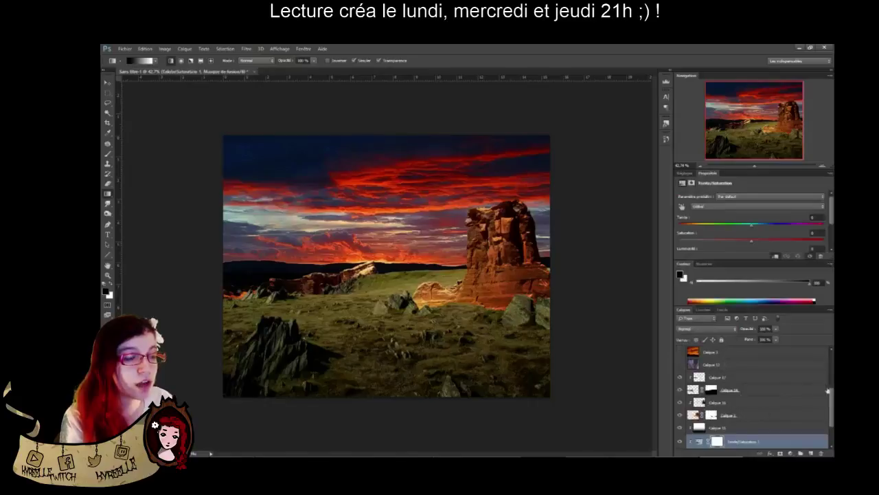
{"action": "scroll", "coordinate": [742, 411], "scroll_direction": "down", "scroll_amount": 2}
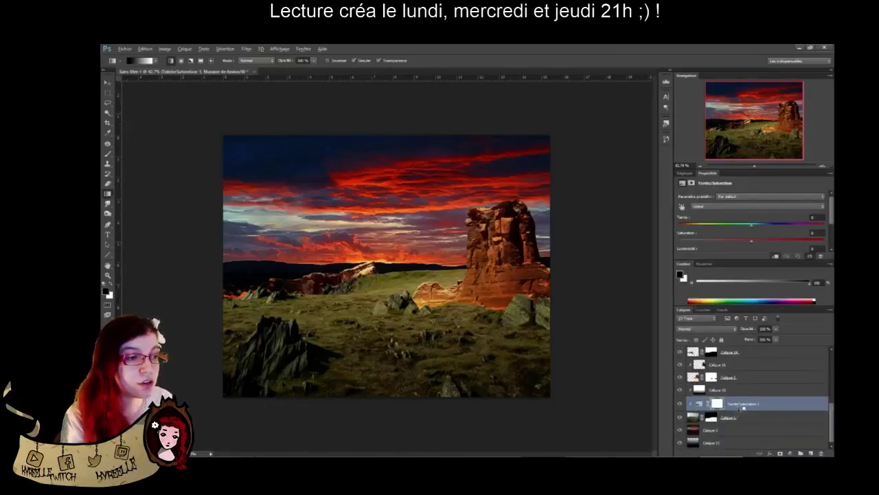
{"action": "left_click", "coordinate": [736, 409], "text": "alt"}
{"action": "left_click", "coordinate": [736, 410], "text": "alt"}
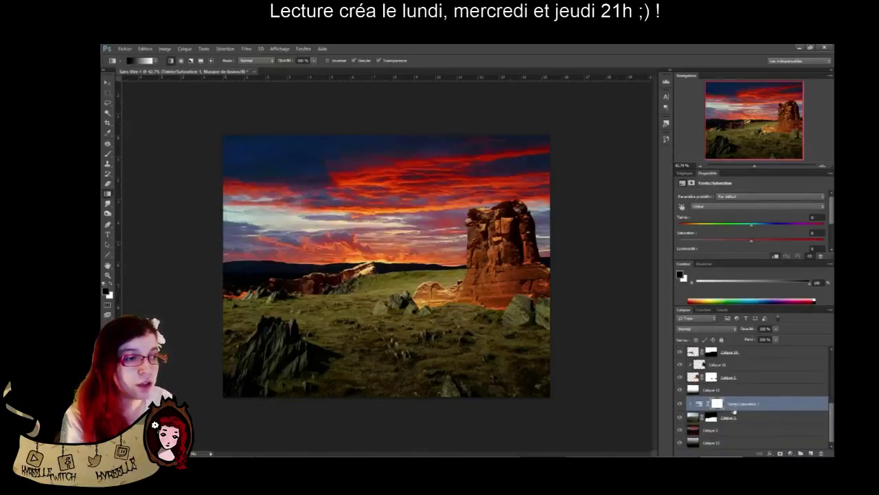
Move the clipped gradient layer Calique 15 beneath the Teinte/Saturation adjustment and reopen the adjustment's settings
{"action": "left_click", "coordinate": [742, 392]}
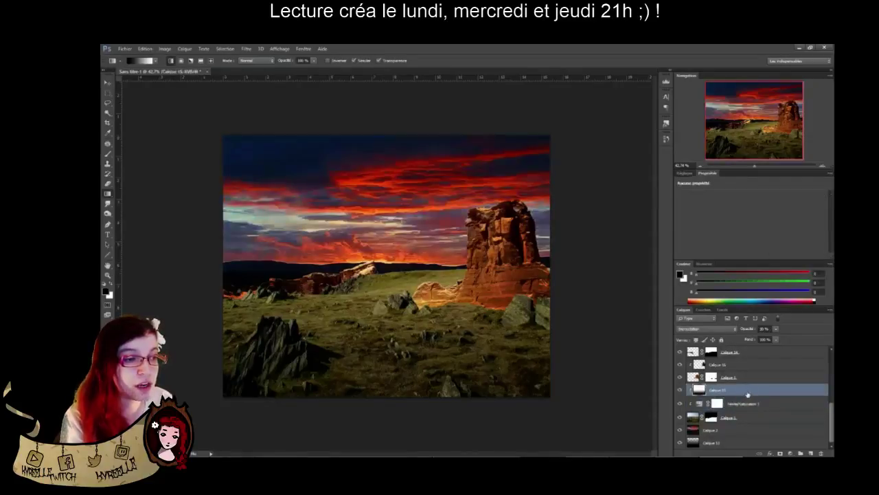
{"action": "left_click_drag", "start_coordinate": [746, 393], "coordinate": [748, 410]}
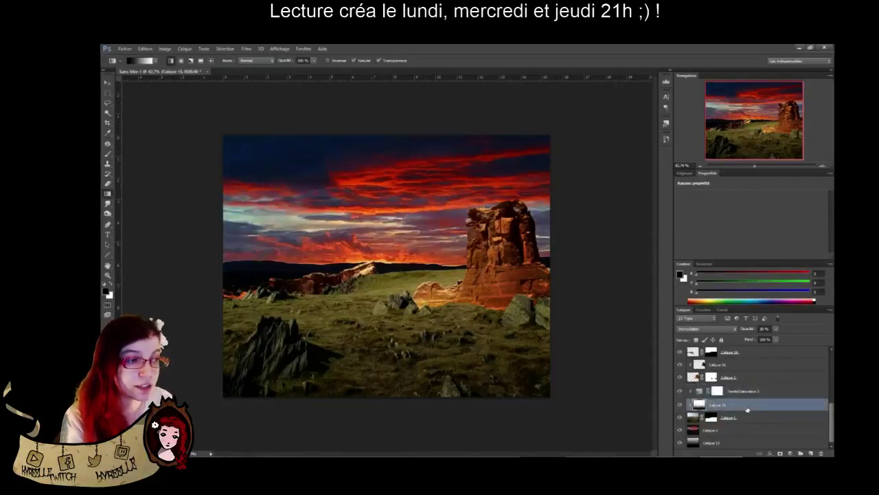
{"action": "left_click", "coordinate": [718, 391]}
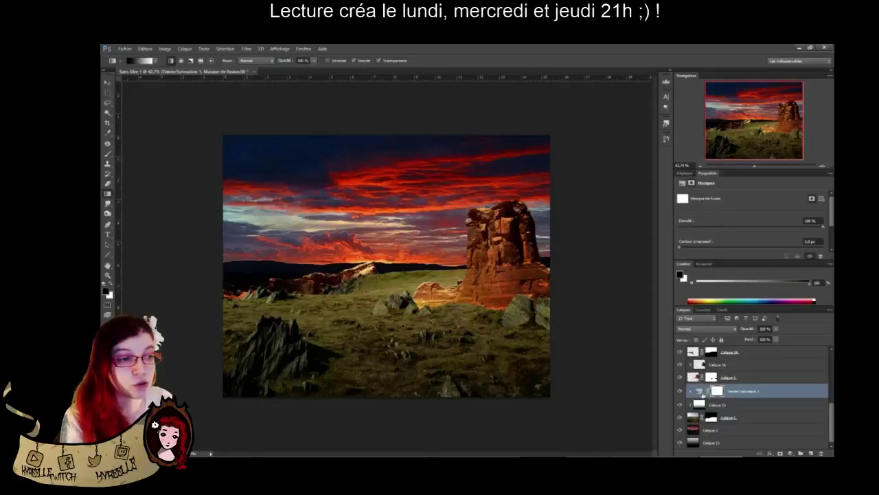
{"action": "left_click", "coordinate": [700, 390]}
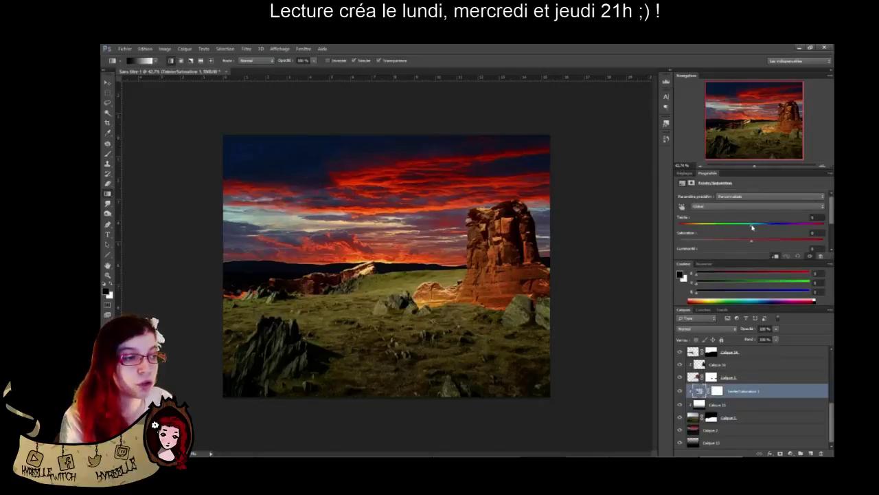
Shift the foreground's hue toward orange-brown with saturation +18, and brighten it with a Courbes adjustment layer clipped above that Teinte/Saturation
{"action": "left_click_drag", "start_coordinate": [752, 226], "coordinate": [730, 231]}
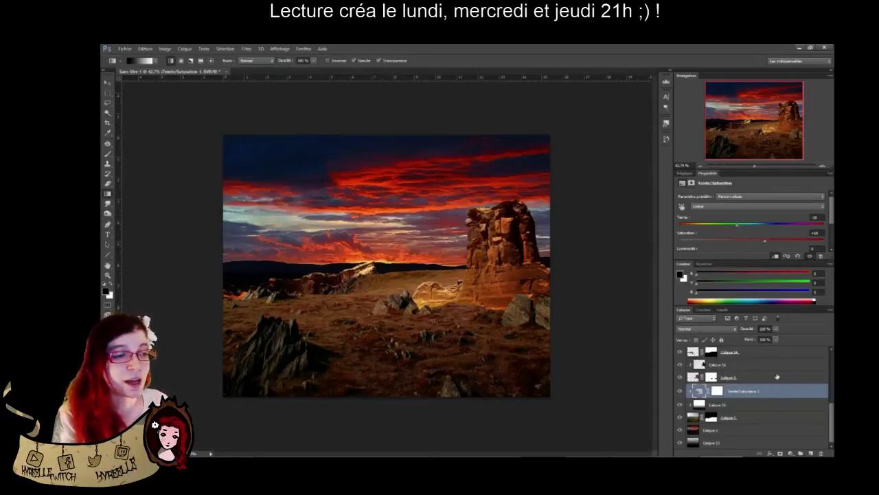
{"action": "left_click", "coordinate": [685, 173]}
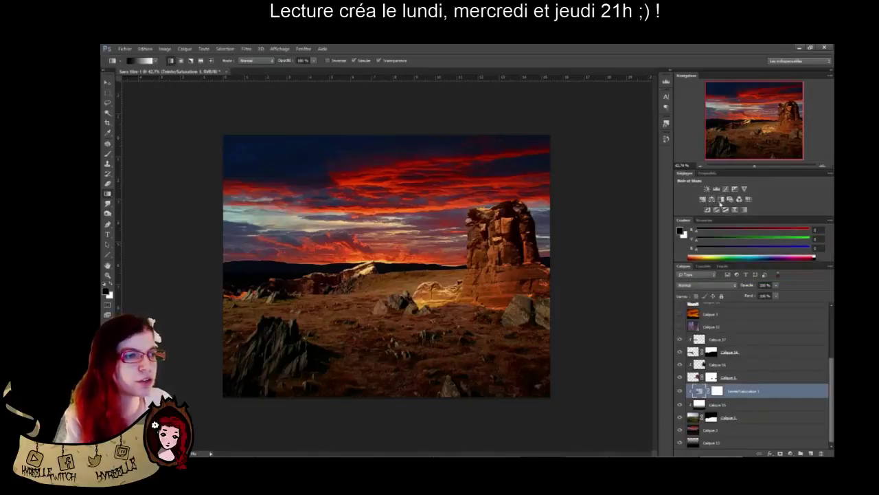
{"action": "left_click", "coordinate": [728, 190]}
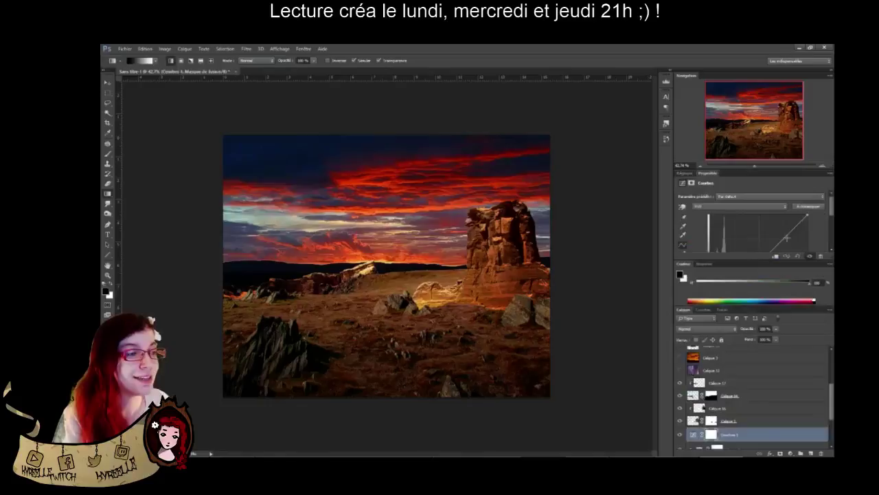
{"action": "left_click_drag", "start_coordinate": [785, 238], "coordinate": [765, 244]}
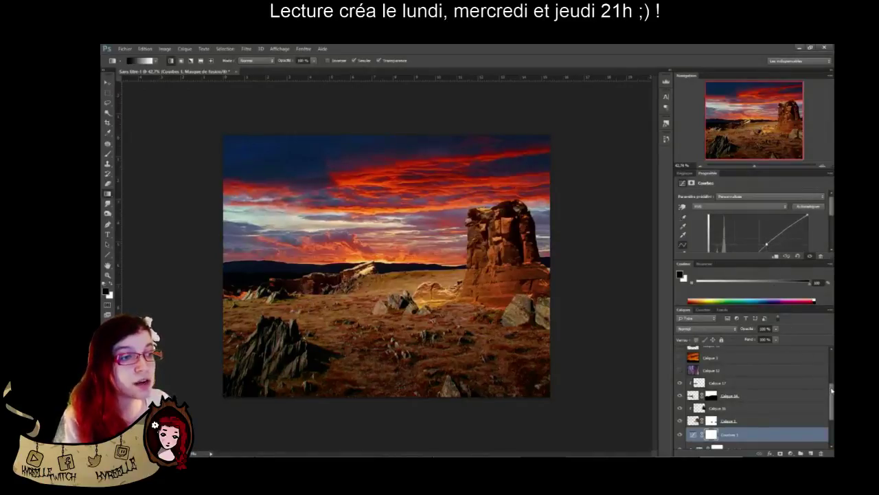
{"action": "scroll", "coordinate": [832, 390], "scroll_direction": "down", "scroll_amount": 2}
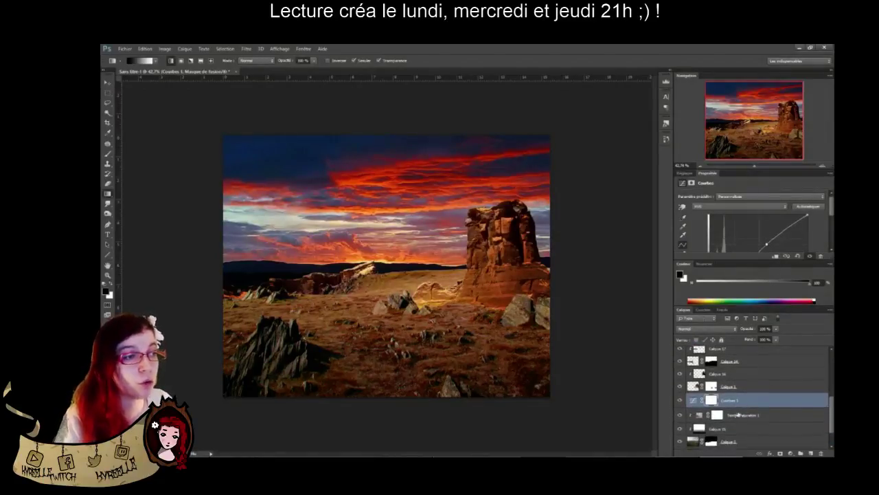
{"action": "key", "text": "ctrl+alt+g"}
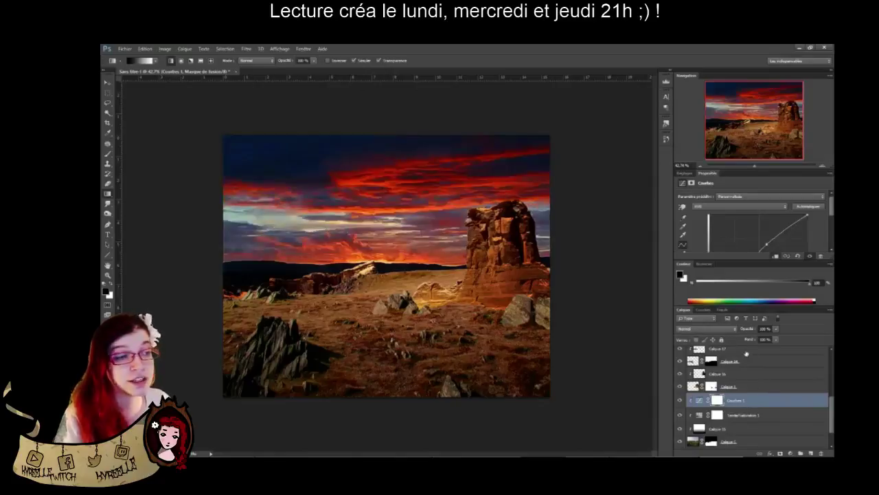
{"action": "left_click_drag", "start_coordinate": [767, 244], "coordinate": [776, 230]}
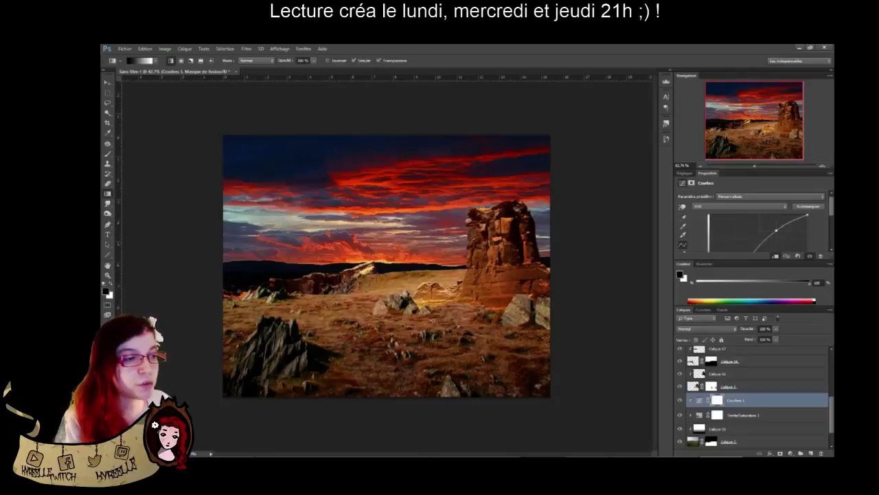
Add a Courbes adjustment layer above Calique 16, clip it to the tall rock and bend its curve upward to brighten the rock
{"action": "left_click", "coordinate": [750, 374]}
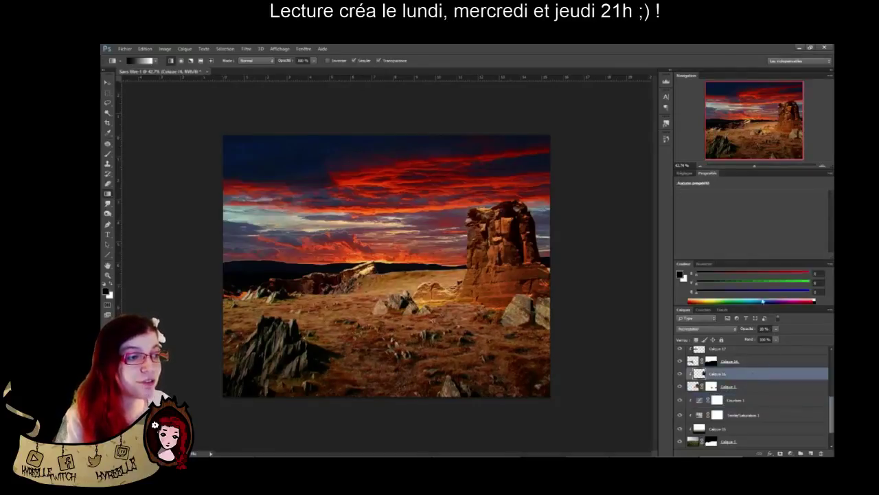
{"action": "left_click", "coordinate": [685, 173]}
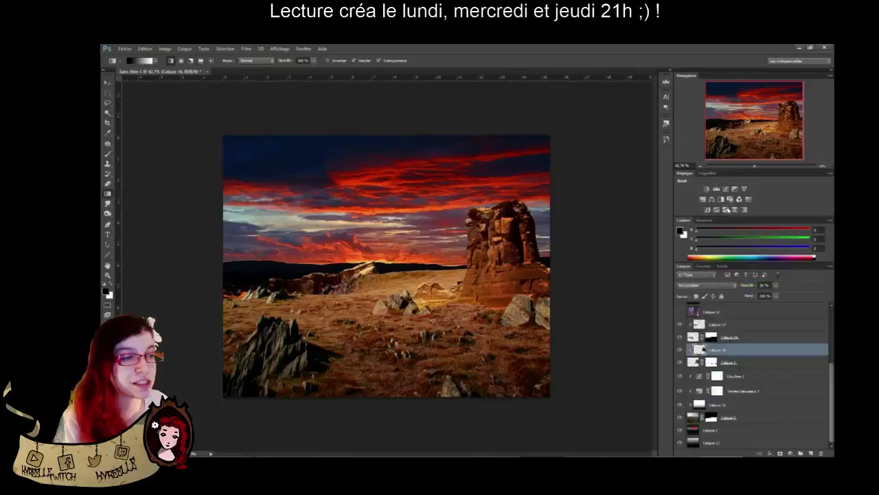
{"action": "left_click", "coordinate": [726, 188]}
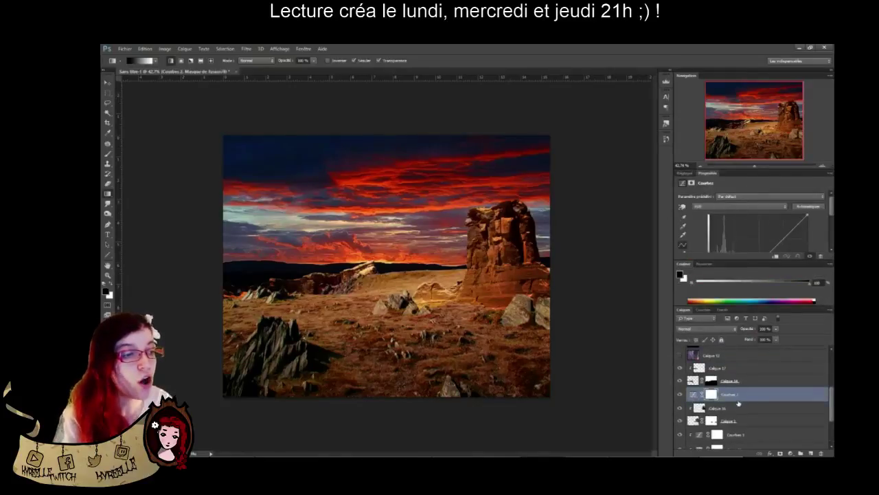
{"action": "key", "text": "super"}
{"action": "key", "text": "super"}
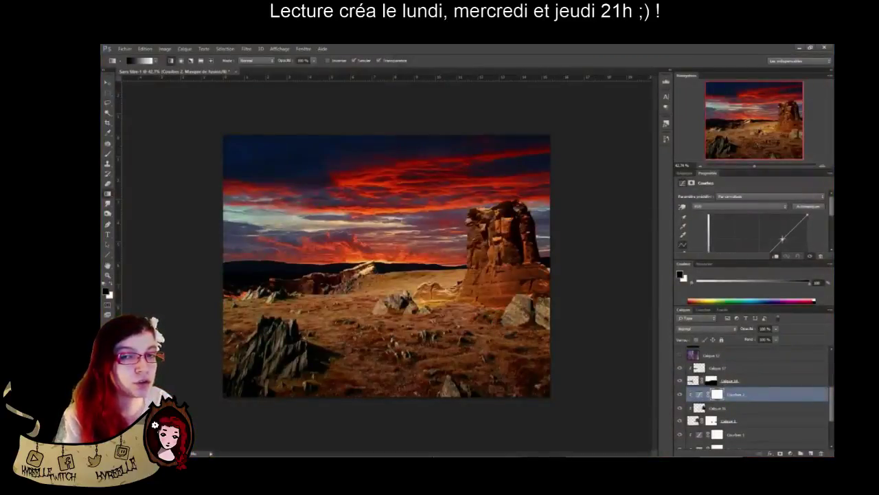
{"action": "mouse_move", "coordinate": [782, 239]}
{"action": "left_mouse_down"}
{"action": "mouse_move", "coordinate": [781, 249]}
{"action": "mouse_move", "coordinate": [770, 244]}
{"action": "left_mouse_up"}
{"action": "mouse_move", "coordinate": [808, 215]}
{"action": "left_mouse_down"}
{"action": "mouse_move", "coordinate": [807, 235]}
{"action": "mouse_move", "coordinate": [782, 218]}
{"action": "mouse_move", "coordinate": [793, 228]}
{"action": "mouse_move", "coordinate": [807, 216]}
{"action": "left_mouse_up"}
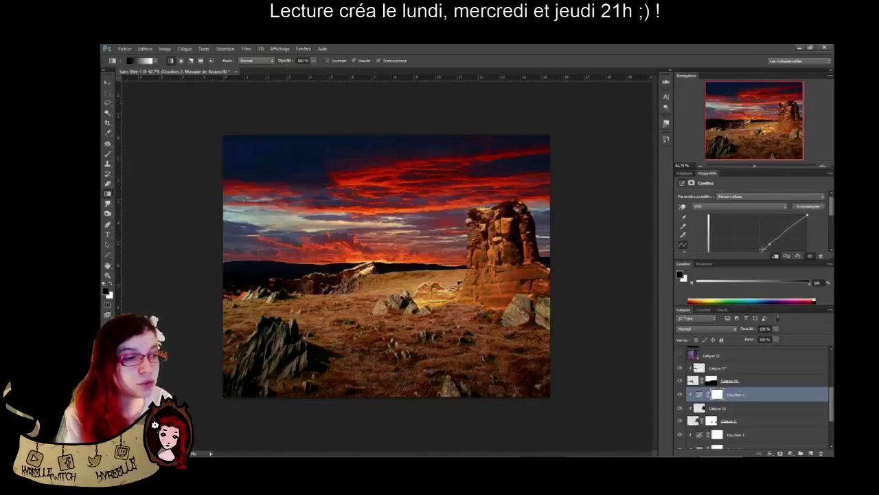
{"action": "left_click_drag", "start_coordinate": [764, 248], "coordinate": [785, 228]}
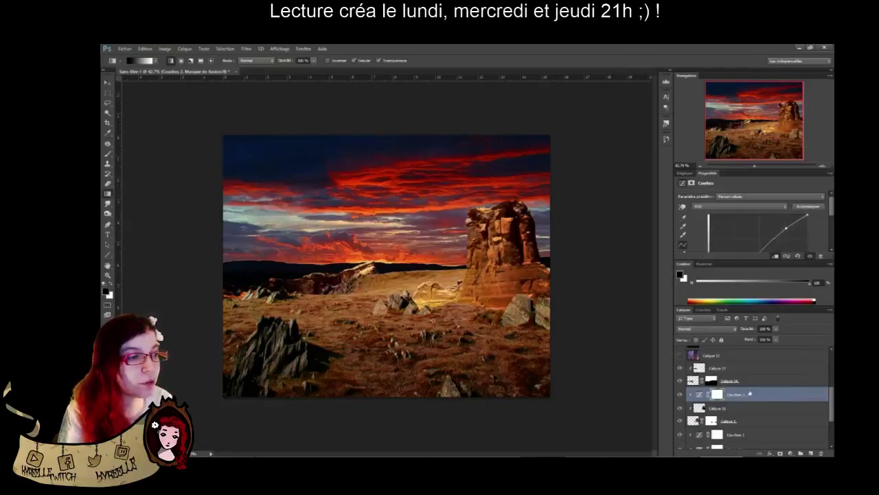
Add a Teinte/Saturation adjustment layer above the tall rock's curves, clip it and reduce the saturation to about -28
{"action": "left_click", "coordinate": [685, 173]}
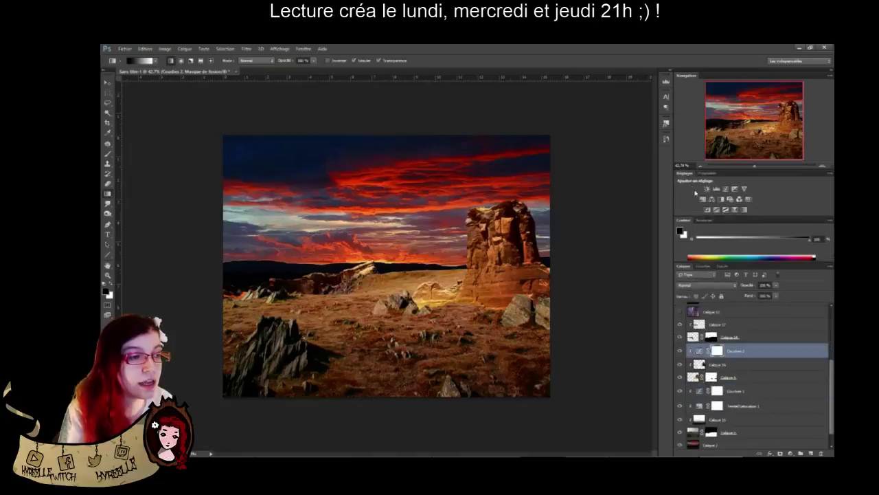
{"action": "left_click", "coordinate": [703, 199]}
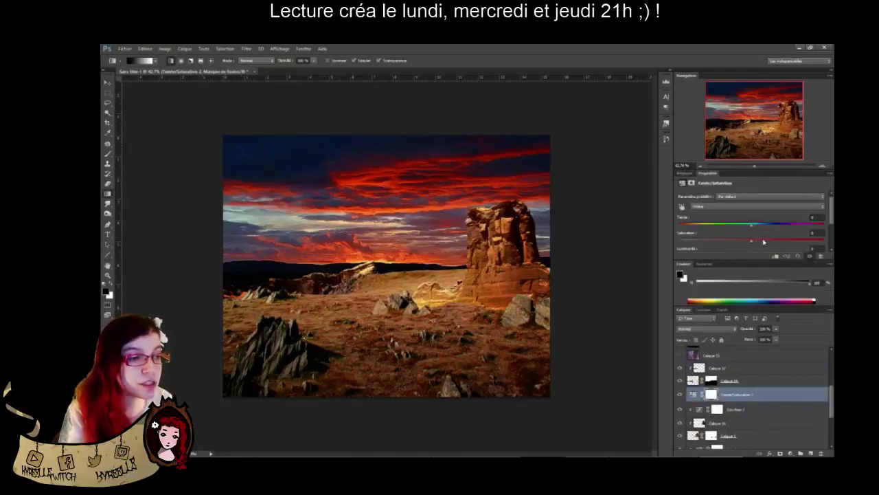
{"action": "left_click_drag", "start_coordinate": [764, 242], "coordinate": [749, 243]}
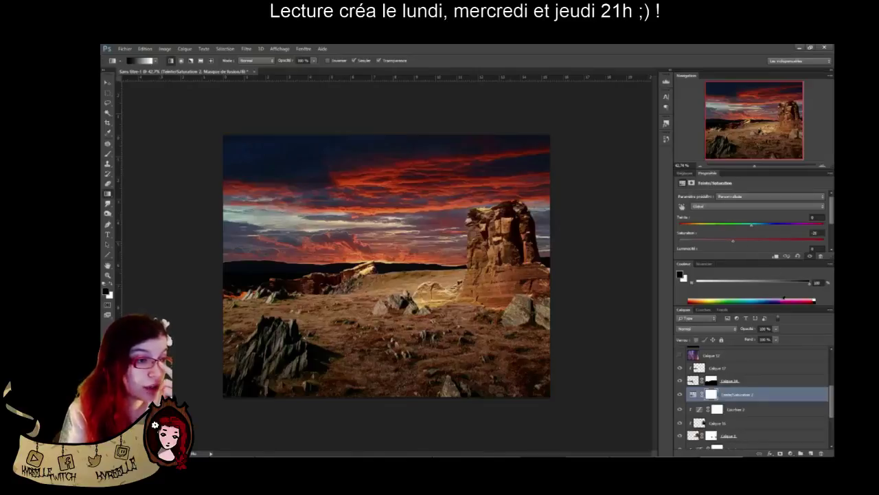
{"action": "left_click", "coordinate": [762, 402], "text": "alt"}
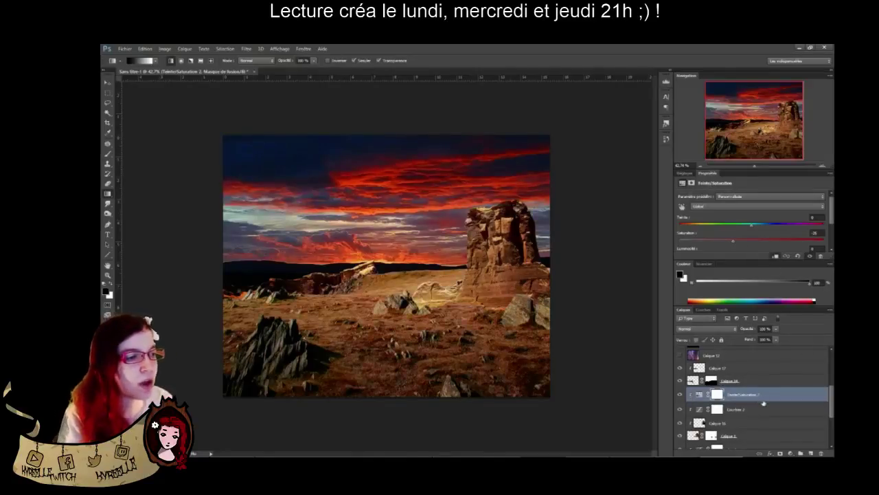
{"action": "left_click_drag", "start_coordinate": [733, 242], "coordinate": [728, 244]}
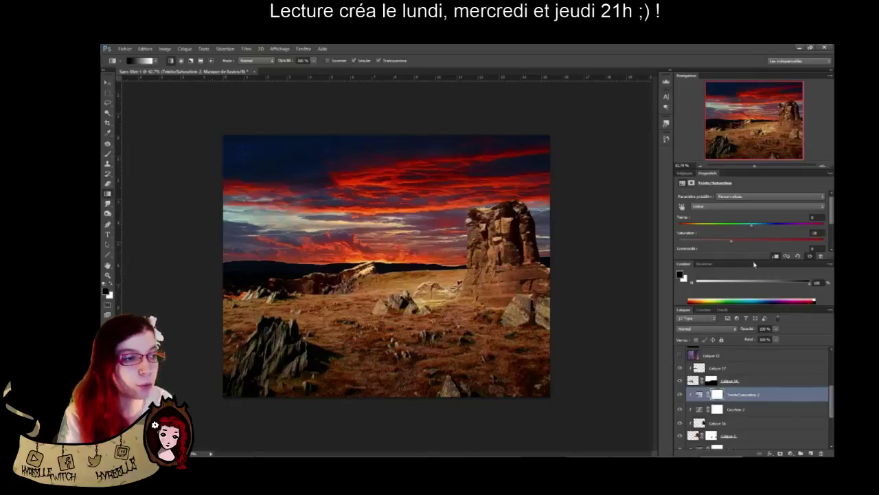
Move the rocky ridge on Calique 14 together with its gradient layer Calique 17 to the left along the horizon
{"action": "left_click_drag", "start_coordinate": [831, 403], "coordinate": [831, 433]}
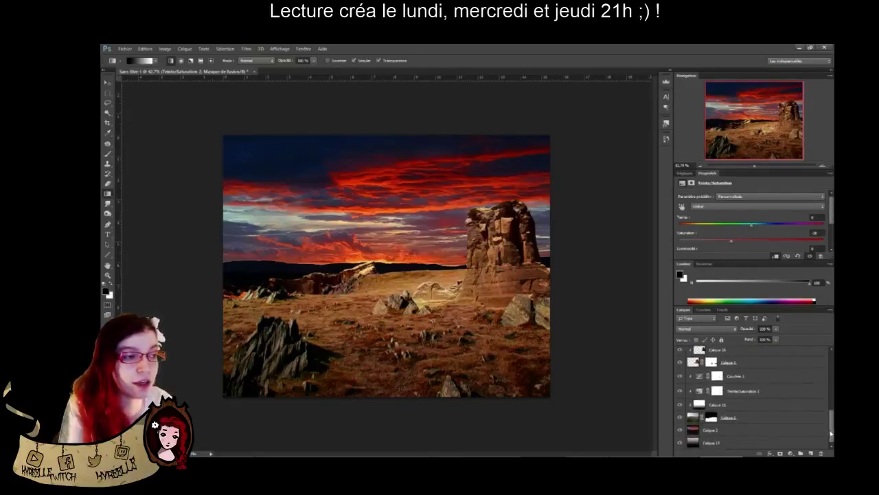
{"action": "left_click", "coordinate": [755, 431]}
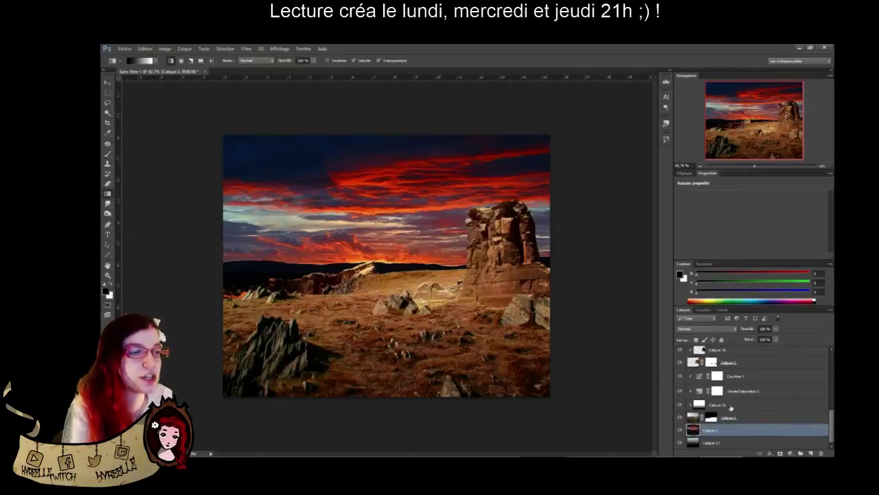
{"action": "scroll", "coordinate": [757, 381], "scroll_direction": "up", "scroll_amount": 5}
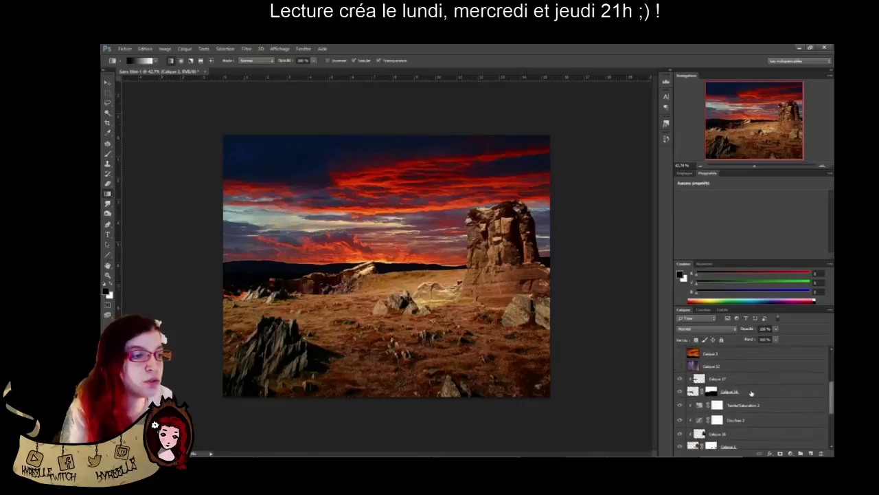
{"action": "left_click", "coordinate": [750, 390]}
{"action": "left_click", "coordinate": [744, 380], "text": "shift"}
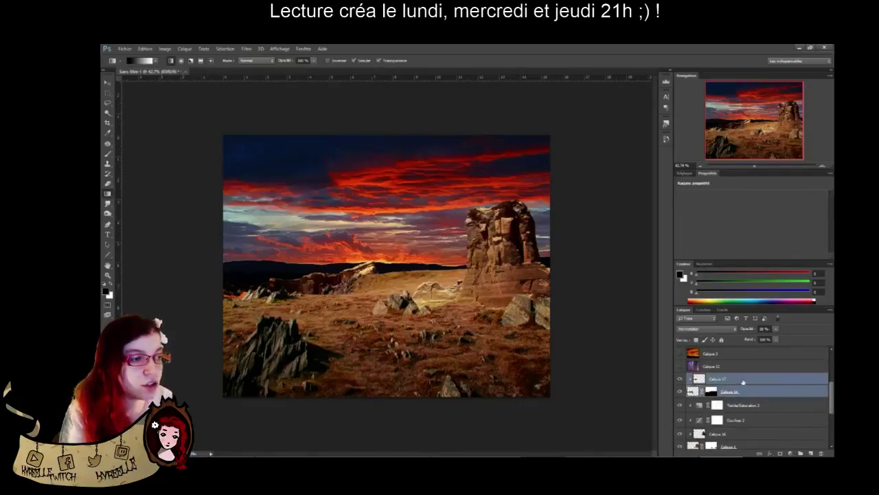
{"action": "left_click", "coordinate": [107, 83]}
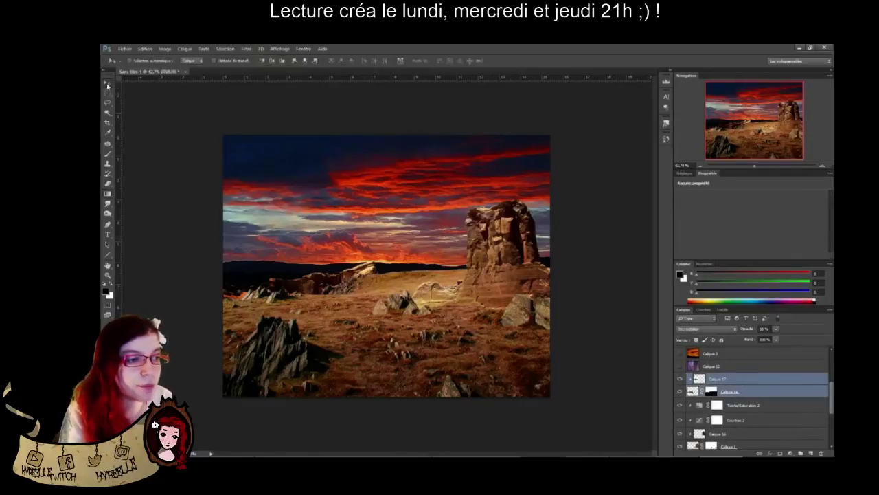
{"action": "left_click_drag", "start_coordinate": [366, 279], "coordinate": [324, 281]}
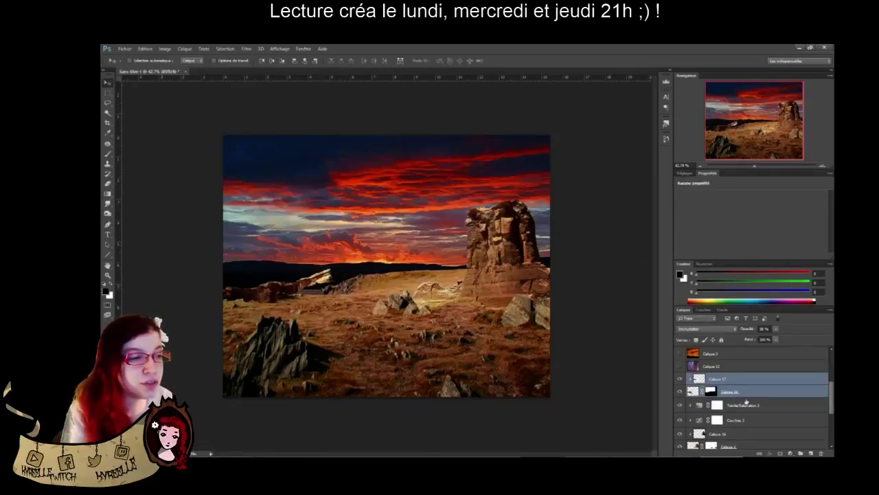
Delete the layer mask of the ridge on Calique 14 and lower that layer's opacity to about 36 % to see the ground through it
{"action": "left_click", "coordinate": [712, 392]}
{"action": "right_click", "coordinate": [712, 393]}
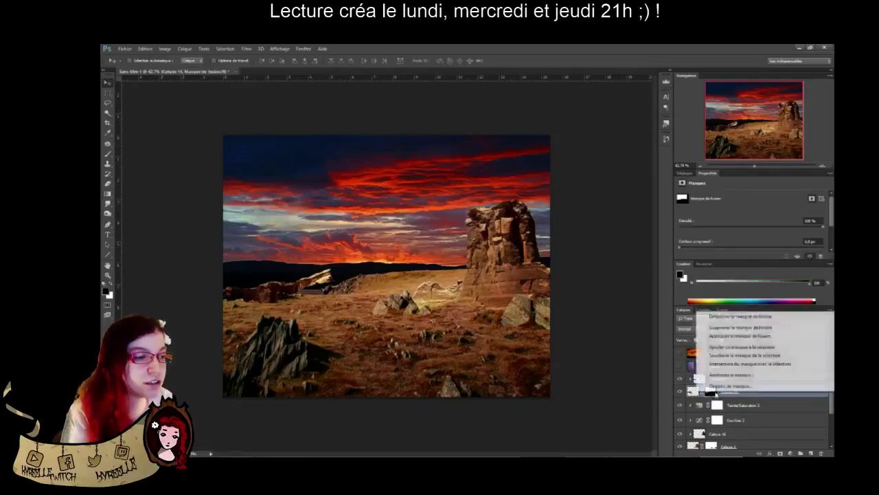
{"action": "left_click", "coordinate": [739, 328]}
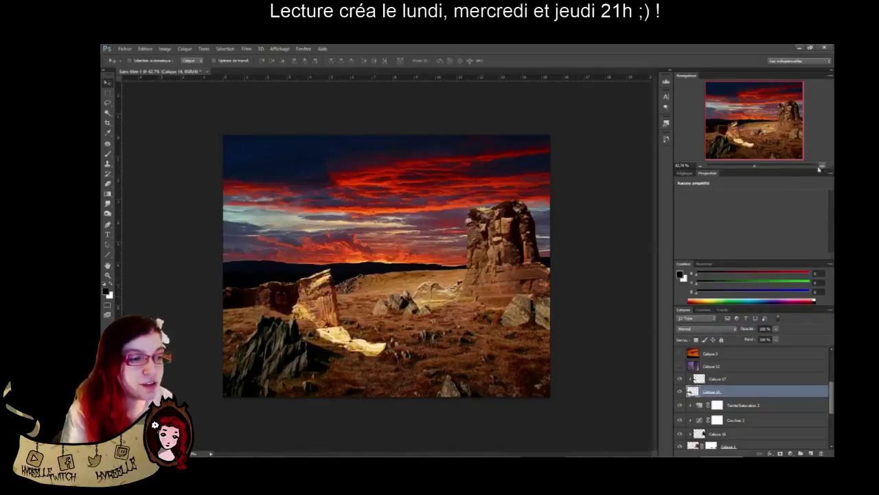
{"action": "left_click_drag", "start_coordinate": [749, 331], "coordinate": [726, 332]}
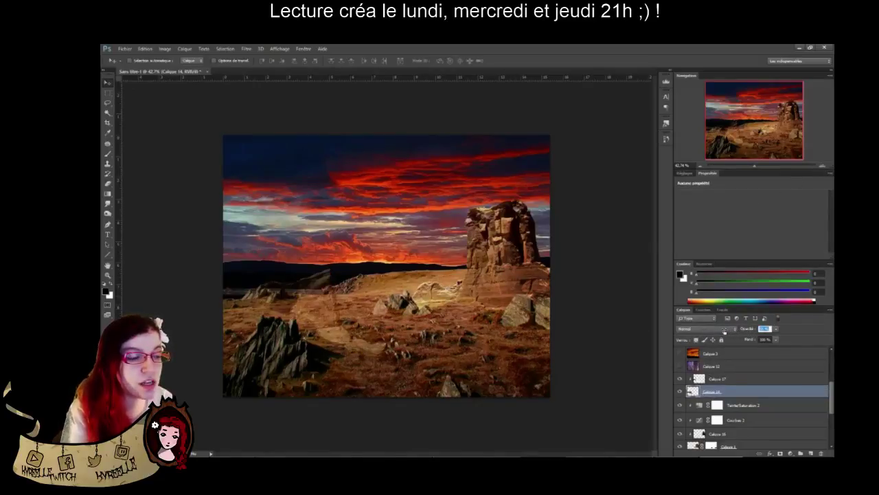
Get the Lasso tool ready for outlining the small rocks at the horizon's left end, with Calique 14 active
{"action": "left_click", "coordinate": [823, 166]}
{"action": "left_click", "coordinate": [822, 166]}
{"action": "left_click", "coordinate": [823, 166]}
{"action": "left_click", "coordinate": [822, 166]}
{"action": "left_click", "coordinate": [822, 166]}
{"action": "left_click_drag", "start_coordinate": [747, 122], "coordinate": [705, 131]}
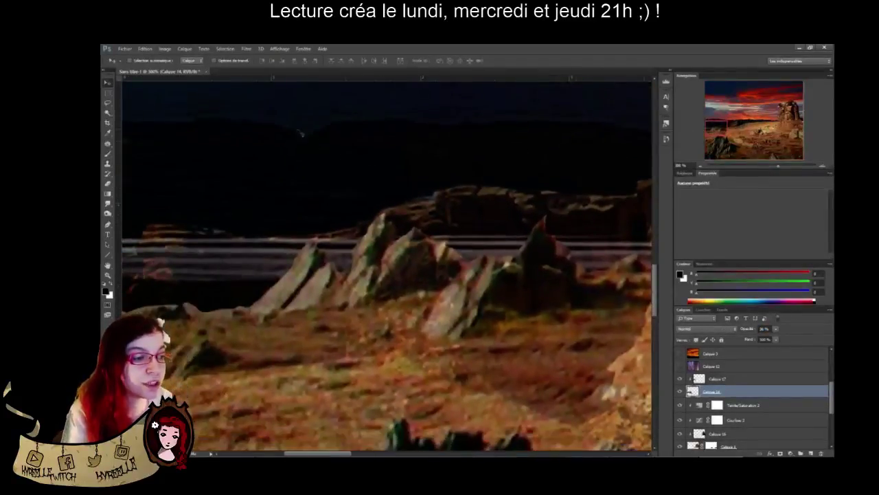
{"action": "left_click", "coordinate": [107, 102]}
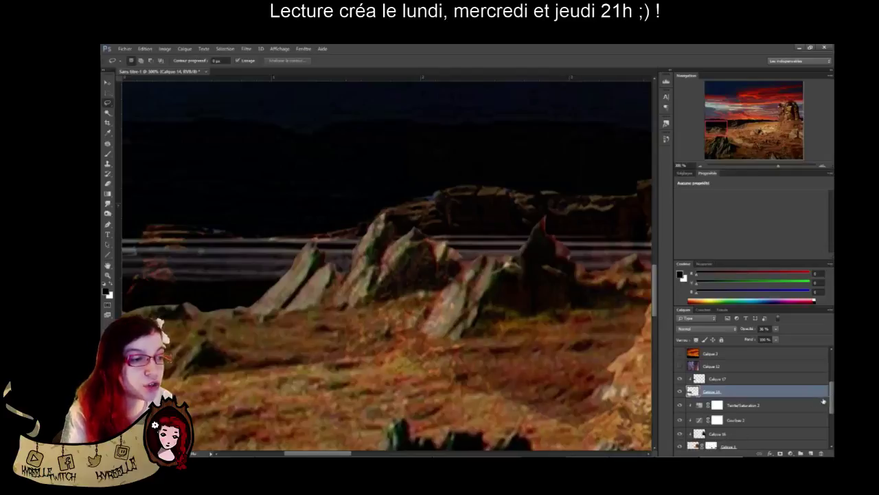
Load the ground layer's mask as a selection and mask the ground area out of layer Calque 14
{"action": "scroll", "coordinate": [824, 401], "scroll_direction": "down", "scroll_amount": 5}
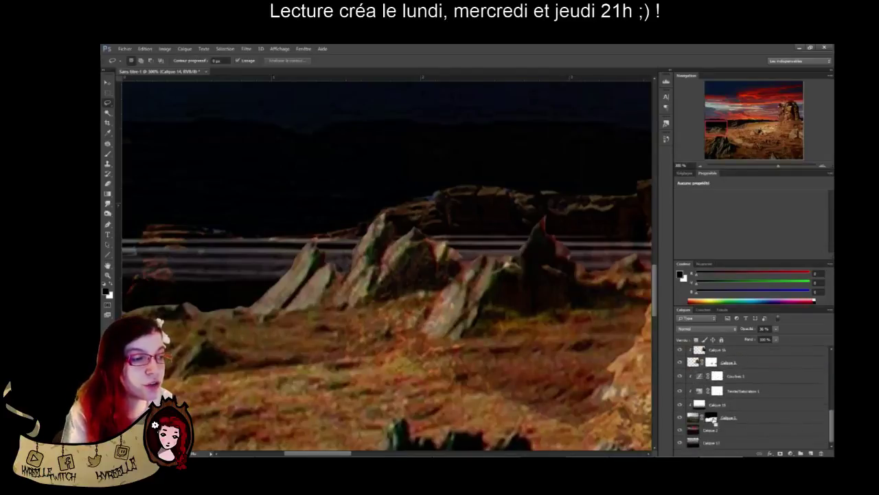
{"action": "left_click", "coordinate": [714, 418], "text": "ctrl"}
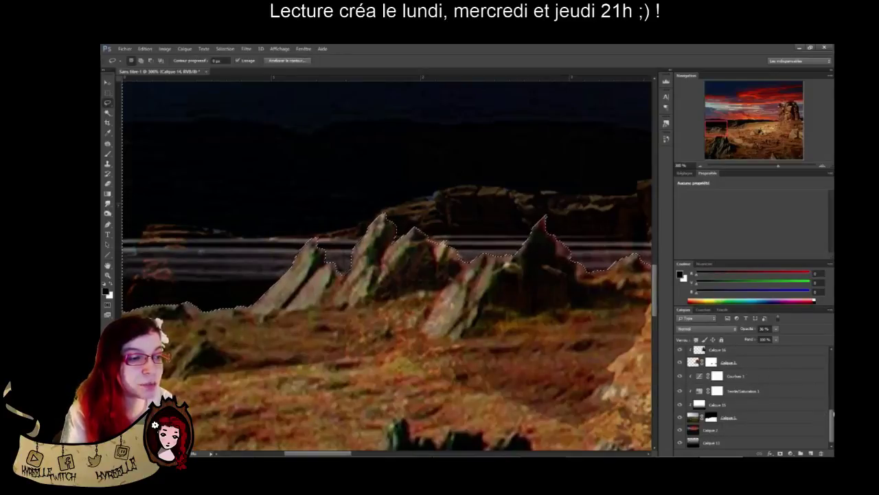
{"action": "scroll", "coordinate": [832, 413], "scroll_direction": "up", "scroll_amount": 3}
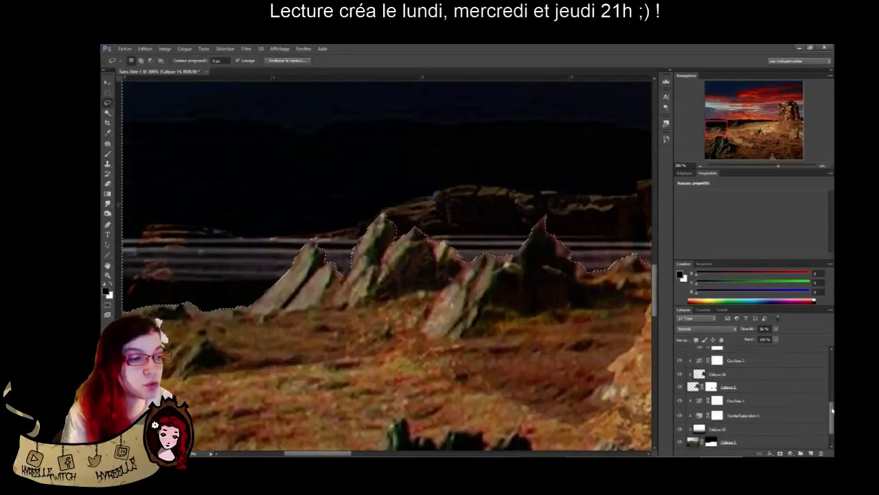
{"action": "left_click", "coordinate": [772, 452]}
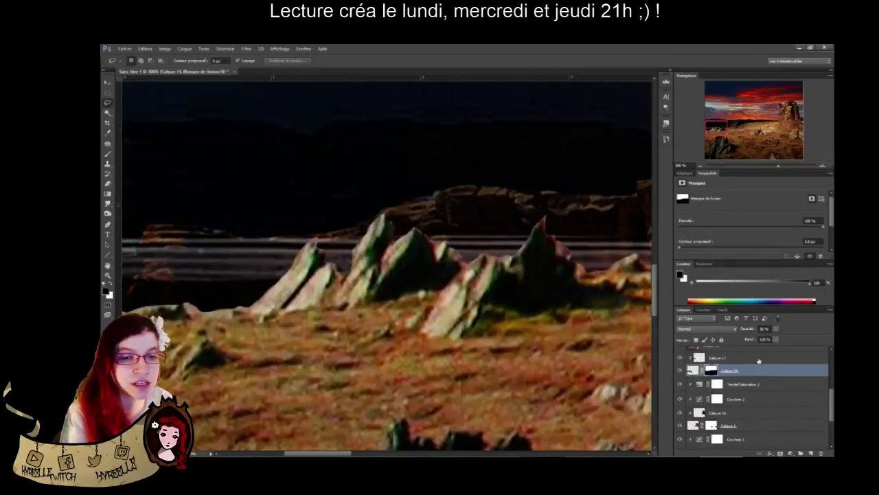
Set the opacity of the masked layer Calque 14 to 100%
{"action": "left_click", "coordinate": [693, 370]}
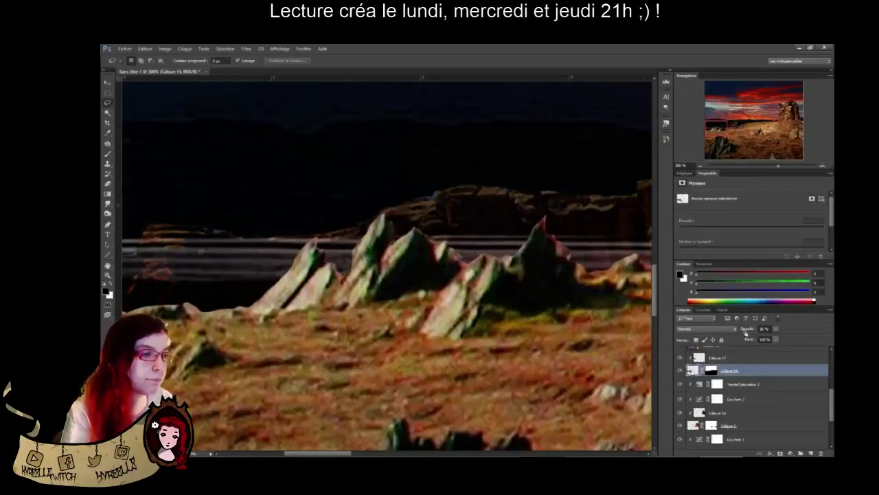
{"action": "left_click_drag", "start_coordinate": [748, 331], "coordinate": [825, 331]}
{"action": "left_click", "coordinate": [700, 166]}
{"action": "left_click", "coordinate": [700, 167]}
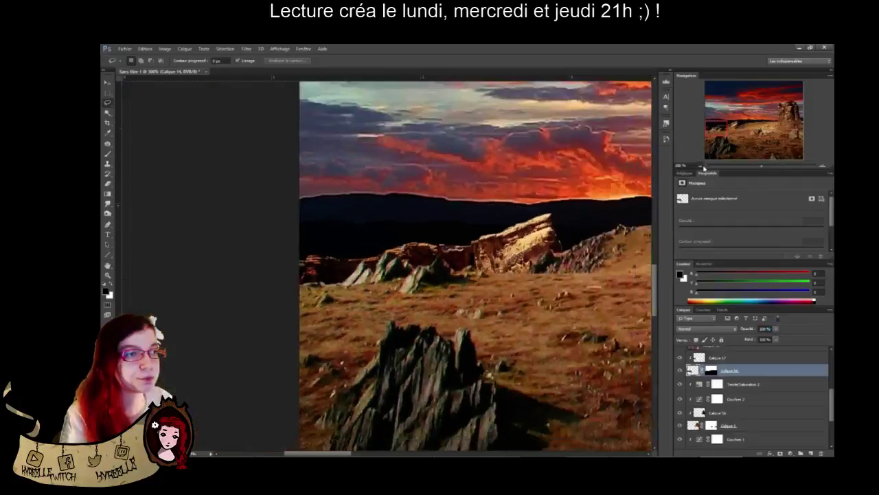
{"action": "left_click", "coordinate": [700, 166]}
{"action": "left_click", "coordinate": [700, 166]}
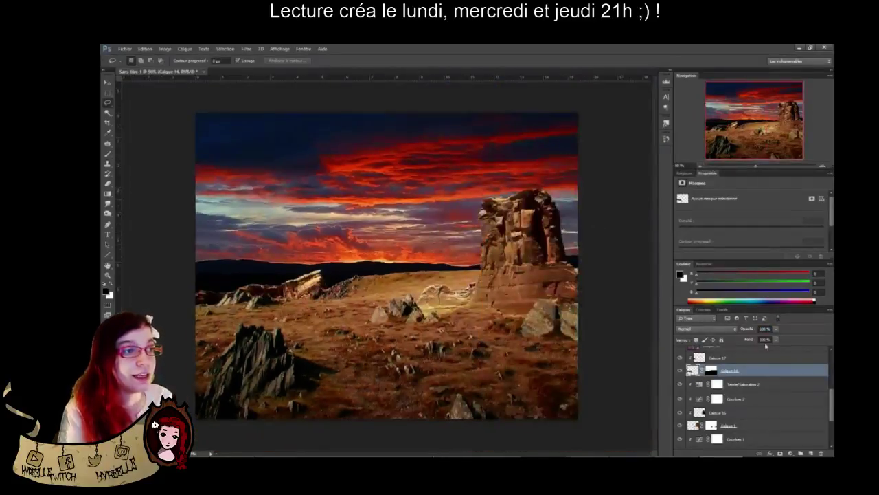
Add a Hue/Saturation adjustment clipped to Calque 14 and lower its saturation to -46
{"action": "left_click", "coordinate": [686, 173]}
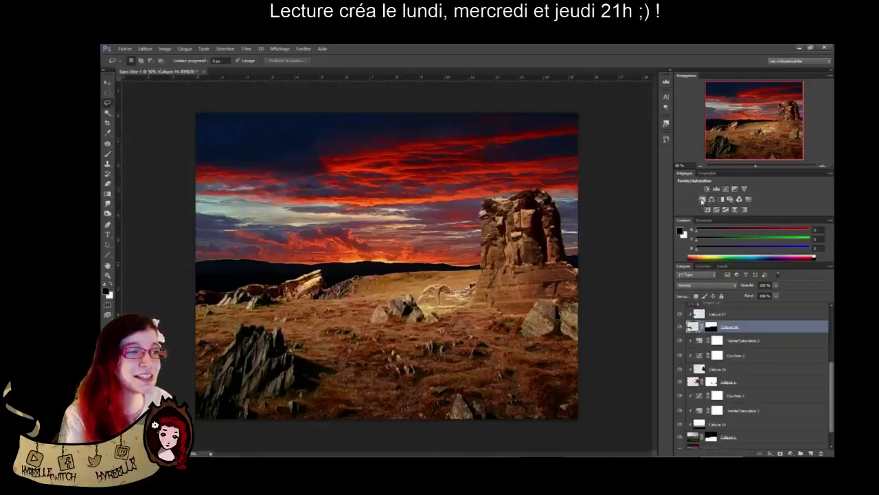
{"action": "left_click", "coordinate": [702, 200]}
{"action": "key", "text": "alt"}
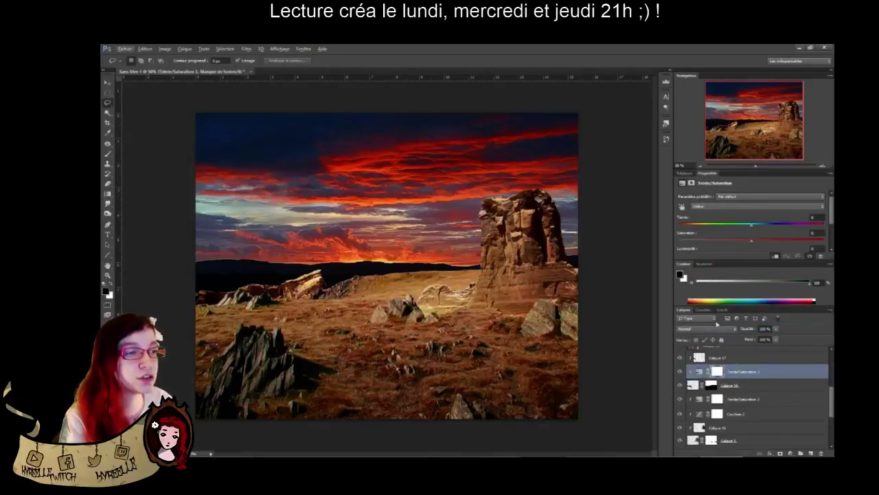
{"action": "left_click_drag", "start_coordinate": [753, 242], "coordinate": [740, 244]}
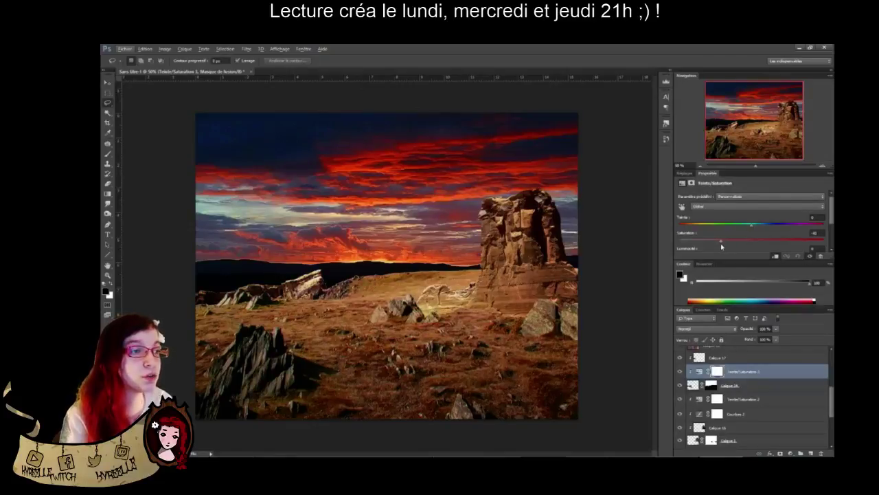
{"action": "left_click_drag", "start_coordinate": [721, 246], "coordinate": [719, 245]}
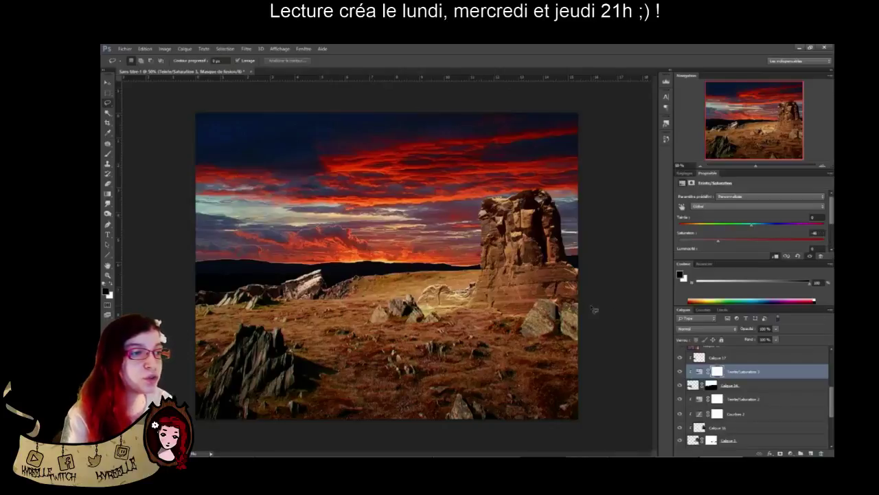
Show the hidden barn and silo photo layer and scale it down until the whole sunset fits around the canvas
{"action": "scroll", "coordinate": [771, 398], "scroll_direction": "down", "scroll_amount": 5}
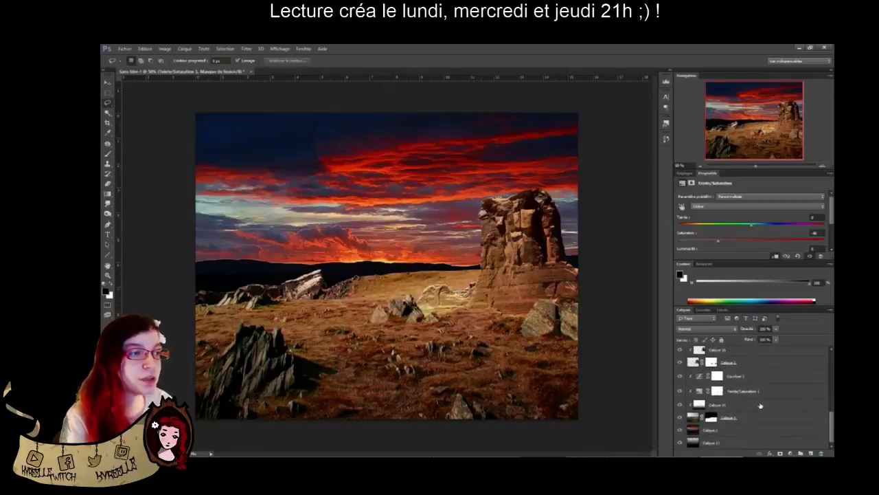
{"action": "scroll", "coordinate": [733, 404], "scroll_direction": "up", "scroll_amount": 5}
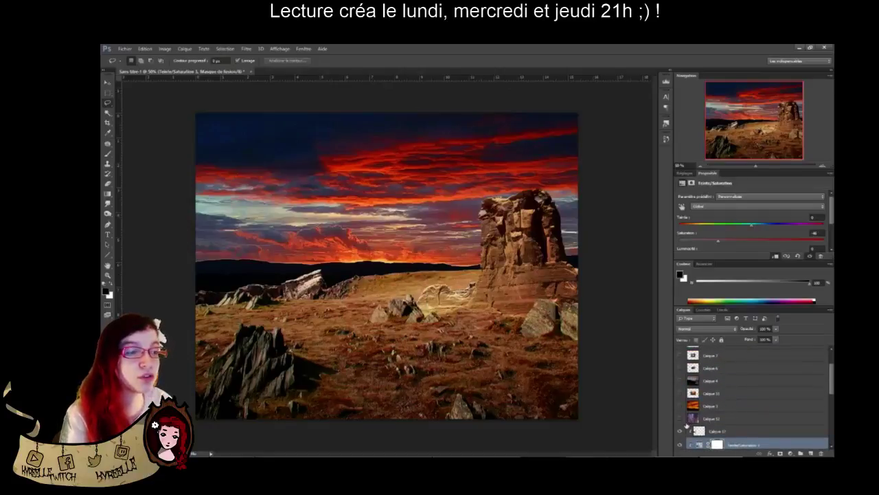
{"action": "left_click", "coordinate": [681, 419]}
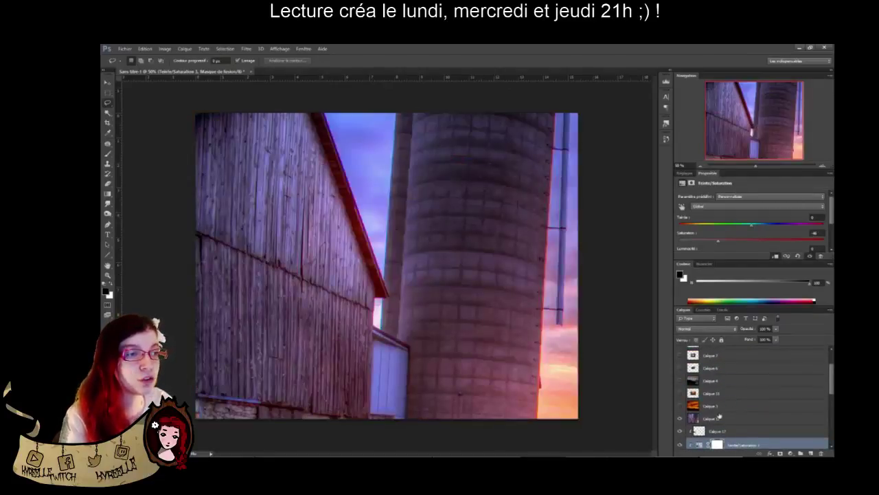
{"action": "left_click", "coordinate": [726, 418]}
{"action": "key", "text": "ctrl+t"}
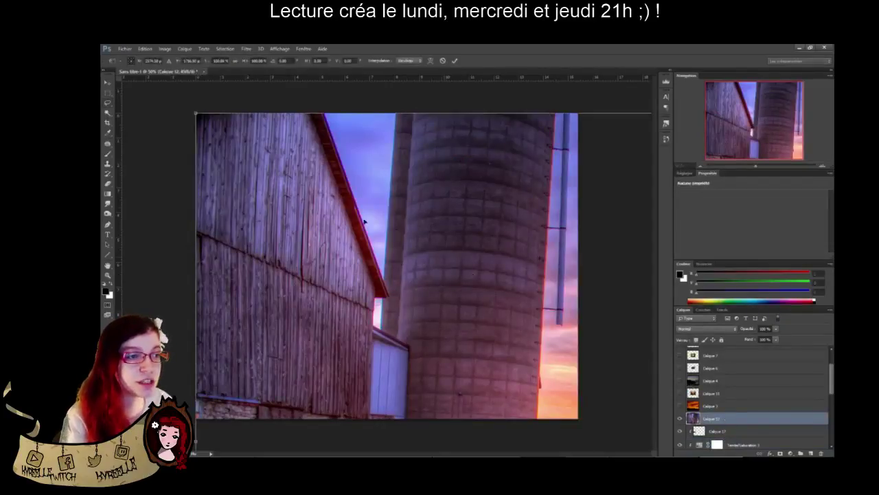
{"action": "left_click_drag", "start_coordinate": [196, 115], "coordinate": [399, 226]}
{"action": "left_click_drag", "start_coordinate": [488, 317], "coordinate": [251, 176]}
{"action": "mouse_move", "coordinate": [145, 110]}
{"action": "left_mouse_down"}
{"action": "mouse_move", "coordinate": [314, 206]}
{"action": "mouse_move", "coordinate": [192, 132]}
{"action": "mouse_move", "coordinate": [136, 114]}
{"action": "mouse_move", "coordinate": [132, 102]}
{"action": "left_mouse_up"}
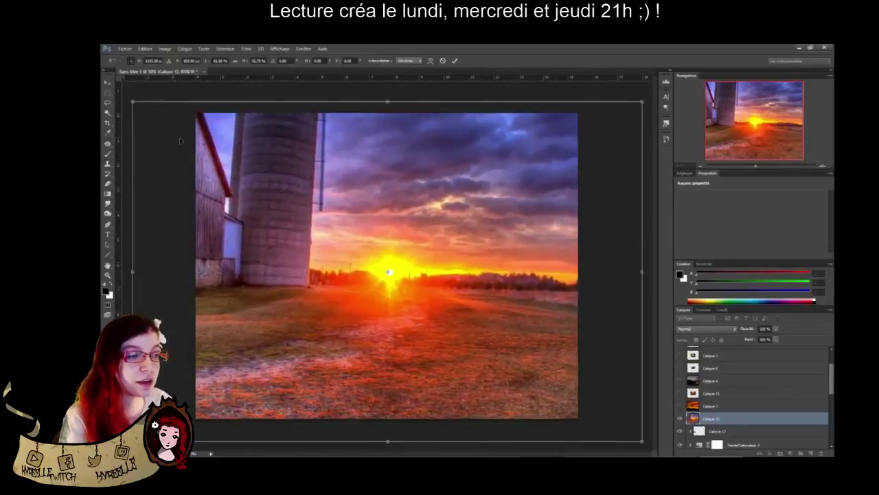
Reposition and rescale the sunset photo so it covers most of the canvas, and apply the transform
{"action": "left_click_drag", "start_coordinate": [379, 224], "coordinate": [234, 222]}
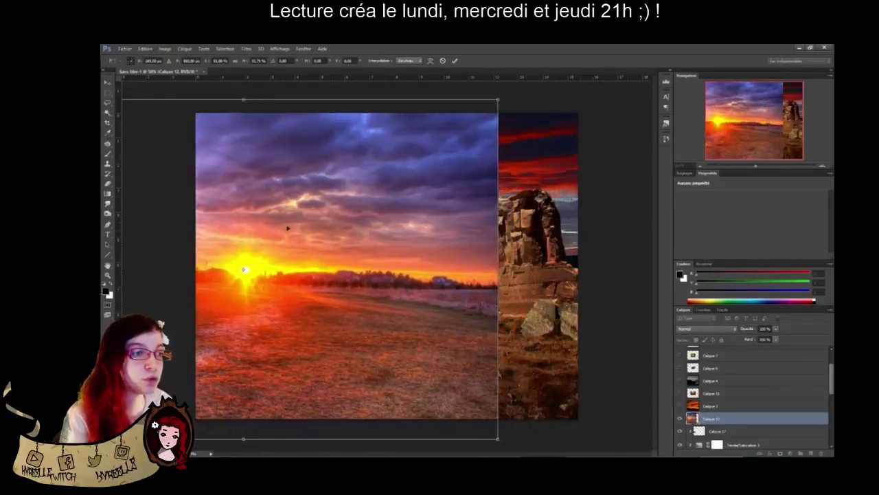
{"action": "left_click_drag", "start_coordinate": [508, 96], "coordinate": [580, 101]}
{"action": "left_click_drag", "start_coordinate": [448, 251], "coordinate": [547, 277]}
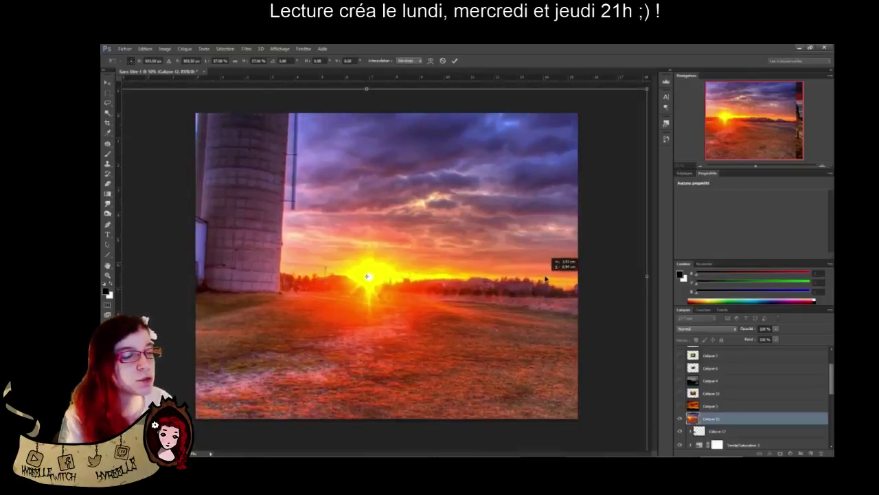
{"action": "left_click_drag", "start_coordinate": [638, 101], "coordinate": [475, 214]}
{"action": "left_click_drag", "start_coordinate": [436, 310], "coordinate": [509, 246]}
{"action": "key", "text": "Return"}
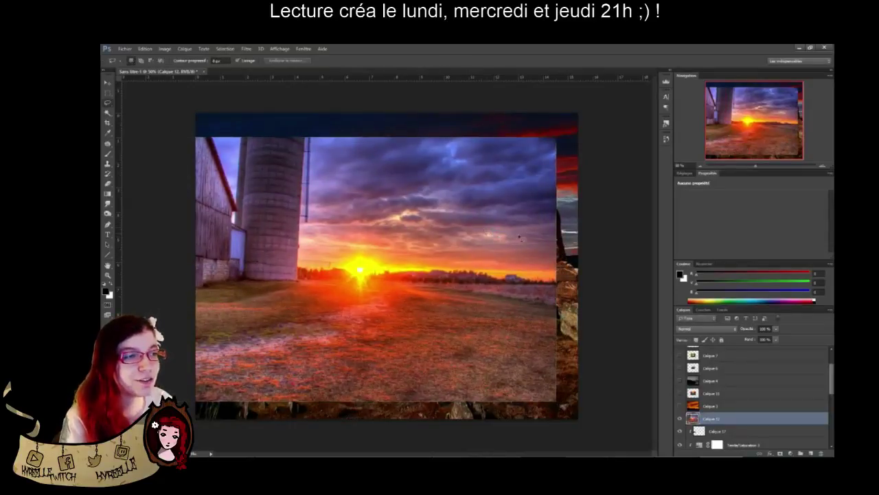
Cut the sunset area beside the silo onto a new layer and delete the leftover barn layer
{"action": "left_click", "coordinate": [107, 91]}
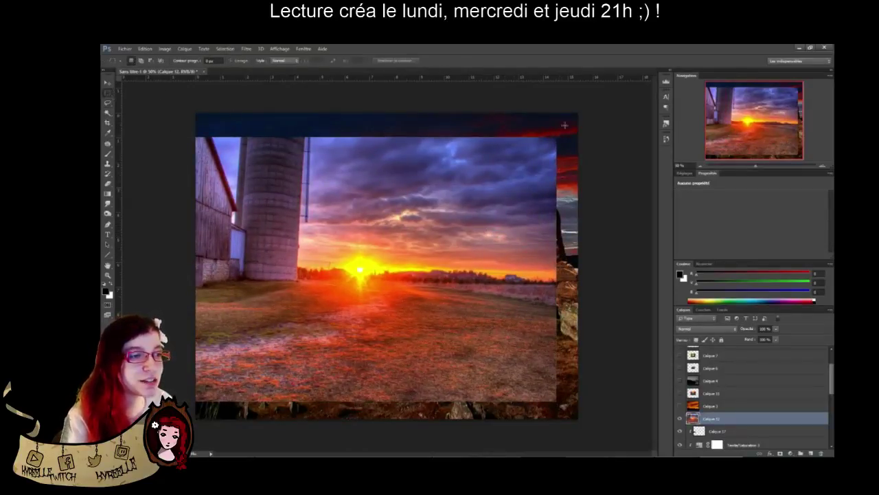
{"action": "left_click_drag", "start_coordinate": [568, 125], "coordinate": [313, 423]}
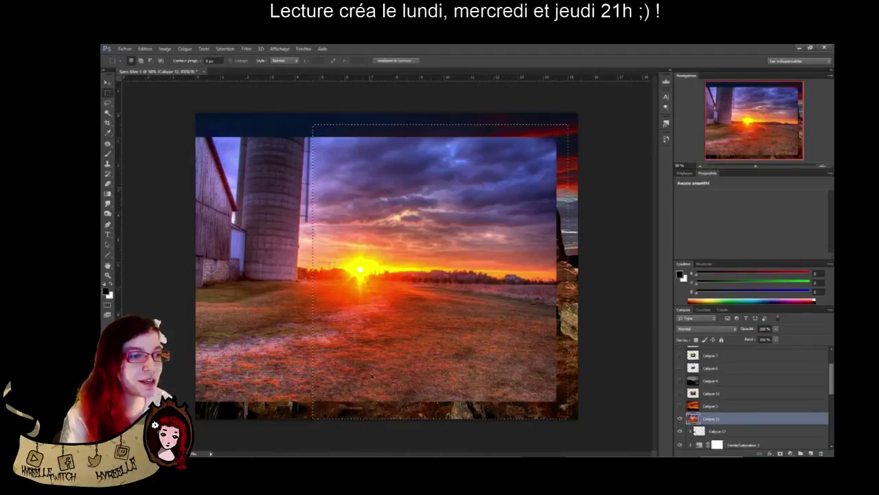
{"action": "key", "text": "ctrl+x"}
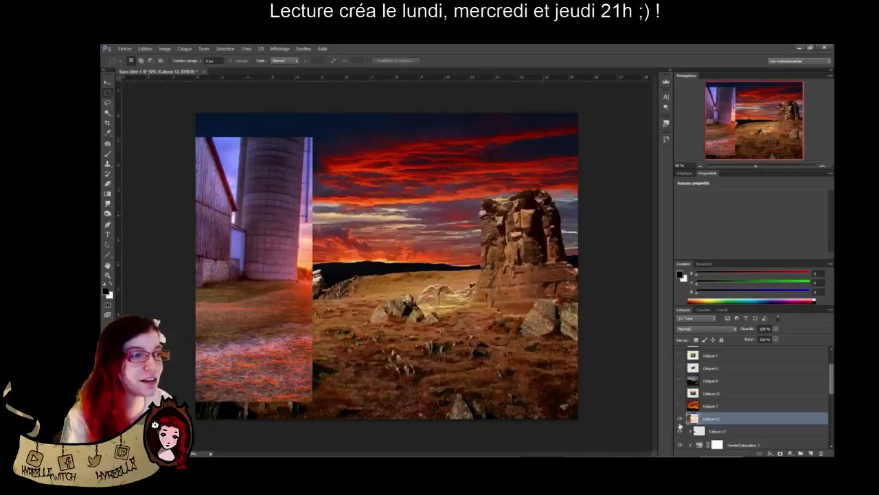
{"action": "left_click_drag", "start_coordinate": [695, 419], "coordinate": [821, 454]}
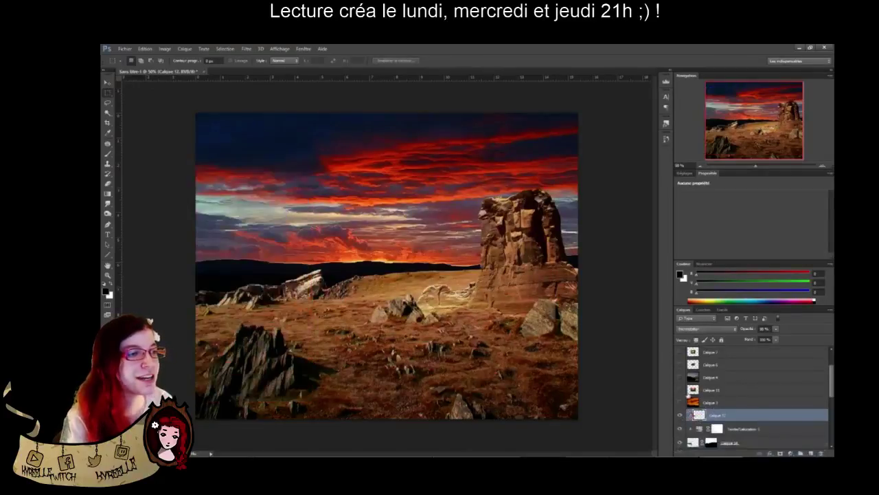
{"action": "key", "text": "ctrl+v"}
Move the pasted sunset to the canvas's upper right corner and enlarge it down to near the lower edge
{"action": "key", "text": "ctrl+t"}
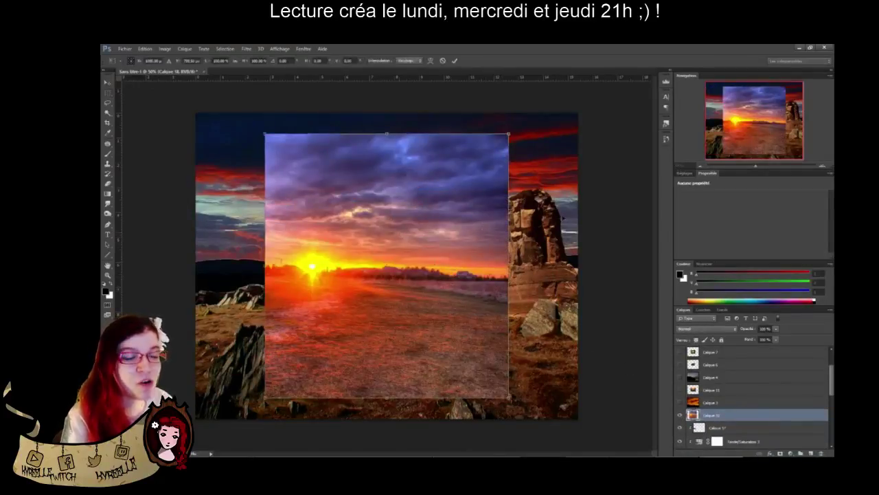
{"action": "left_click_drag", "start_coordinate": [395, 217], "coordinate": [468, 211]}
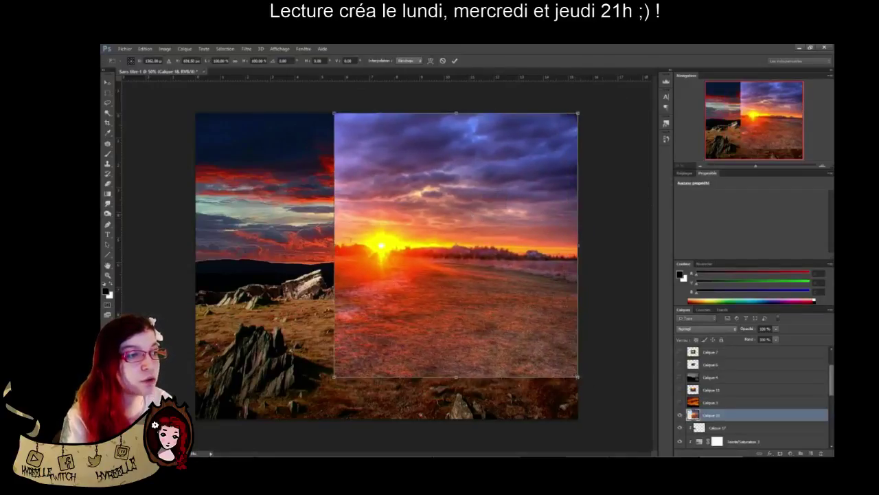
{"action": "left_click_drag", "start_coordinate": [579, 377], "coordinate": [609, 403]}
{"action": "key", "text": "Return"}
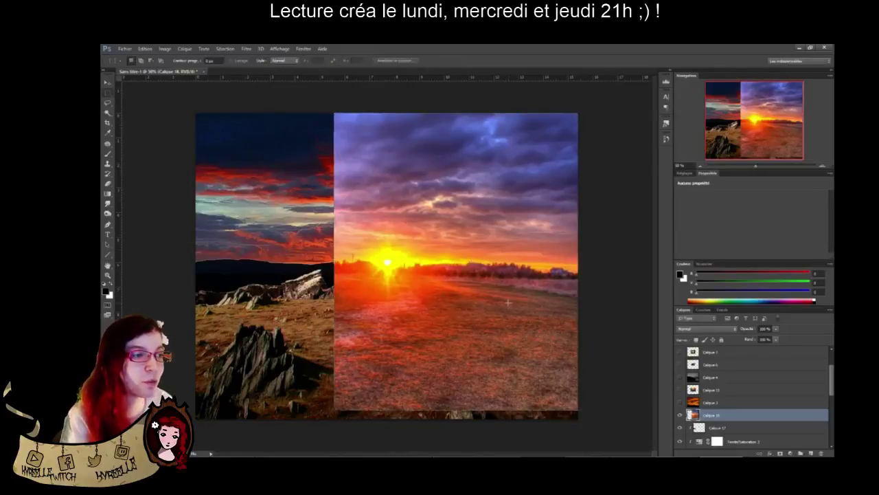
Duplicate the sunset layer, flip the copy horizontally and move it over the left part of the canvas
{"action": "left_click_drag", "start_coordinate": [800, 443], "coordinate": [811, 452]}
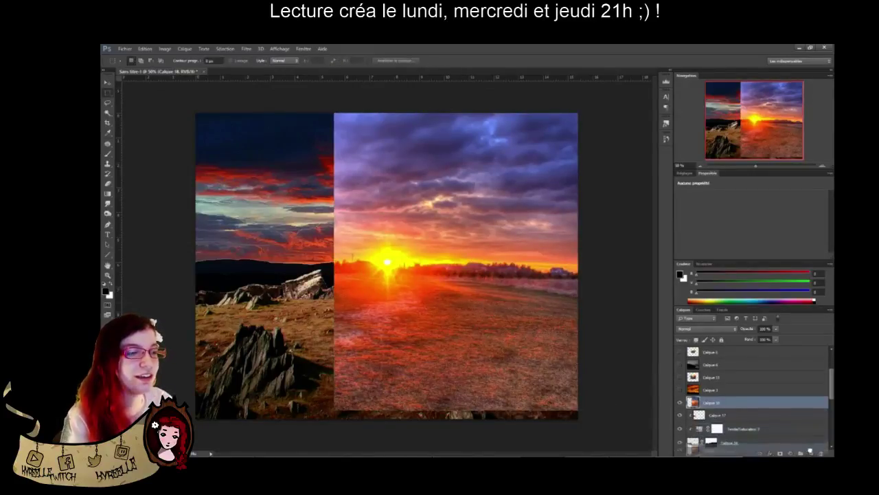
{"action": "key", "text": "ctrl+t"}
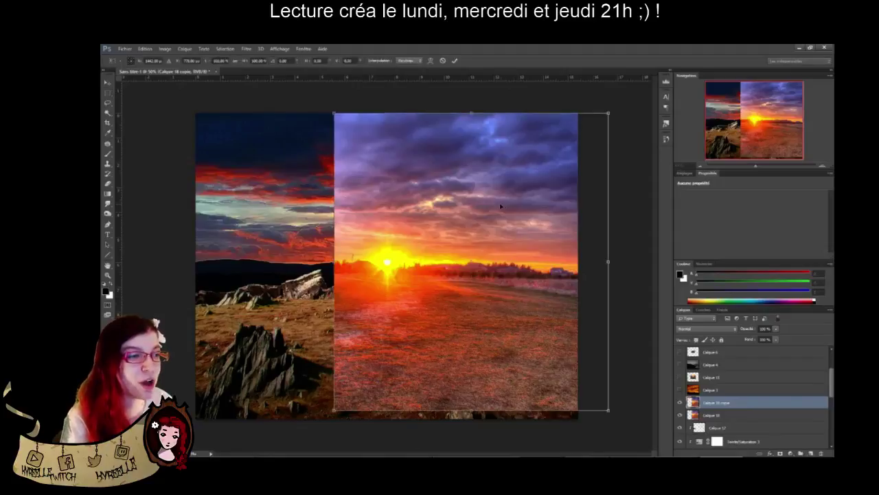
{"action": "right_click", "coordinate": [500, 206]}
{"action": "left_click", "coordinate": [529, 316]}
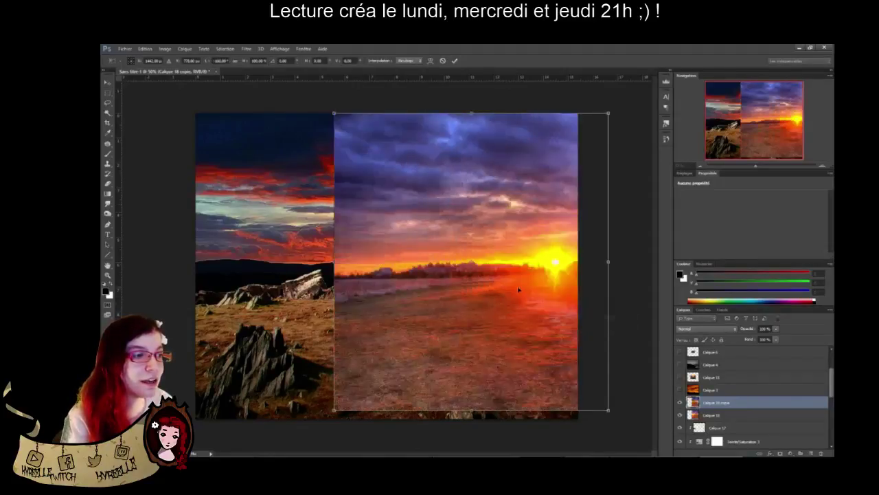
{"action": "left_click_drag", "start_coordinate": [518, 288], "coordinate": [376, 289]}
{"action": "key", "text": "Return"}
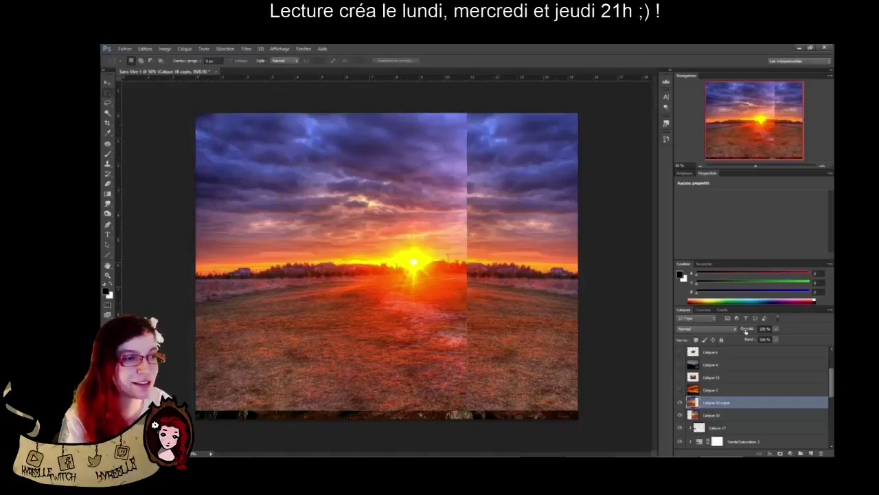
Align the flipped copy's sun with the original's at 47% opacity and restore the copy to 100% opacity
{"action": "left_click_drag", "start_coordinate": [745, 331], "coordinate": [725, 336]}
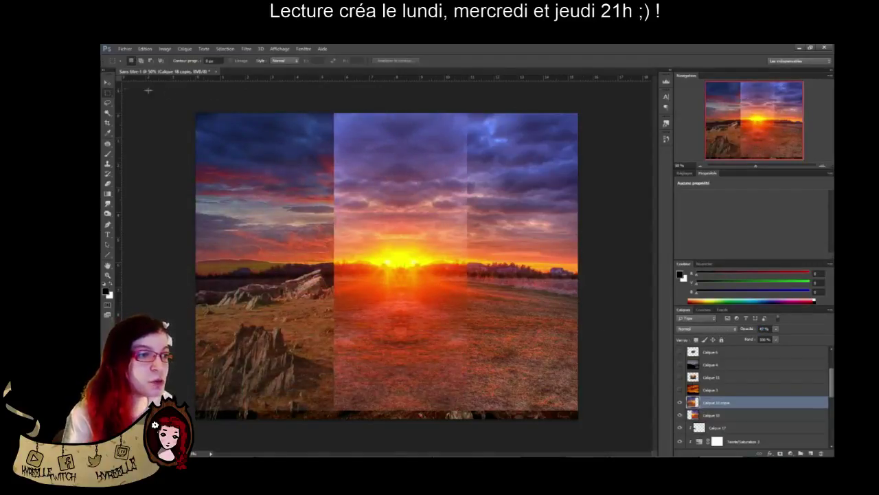
{"action": "left_click", "coordinate": [108, 82]}
{"action": "left_click_drag", "start_coordinate": [351, 219], "coordinate": [339, 218]}
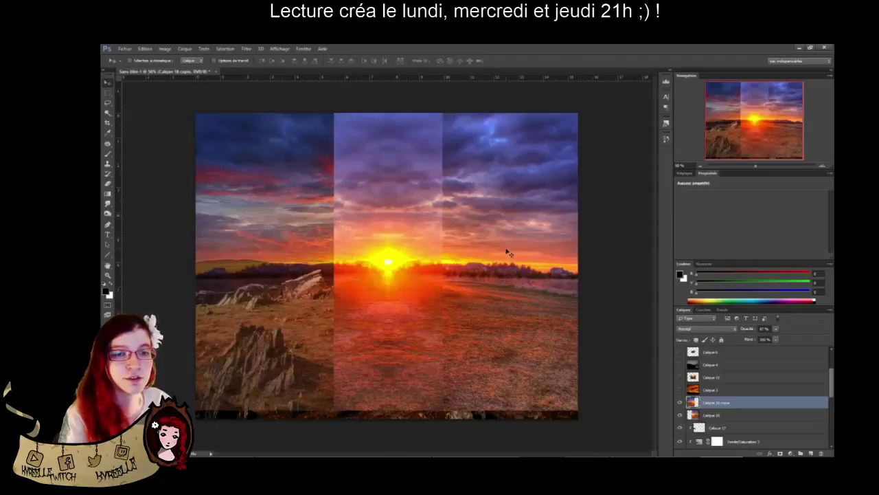
{"action": "left_click_drag", "start_coordinate": [756, 333], "coordinate": [834, 336]}
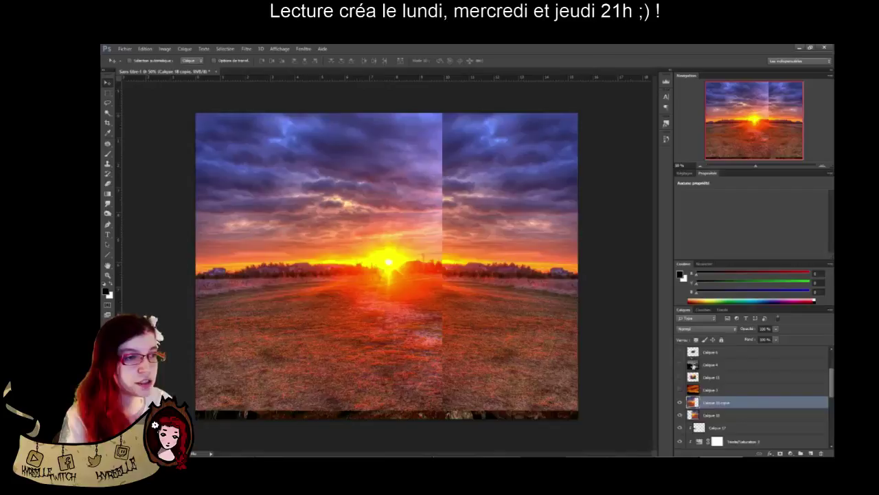
Add a layer mask to the flipped sunset copy and paint out its vertical seam across the sky with a large soft black brush
{"action": "left_click", "coordinate": [779, 454]}
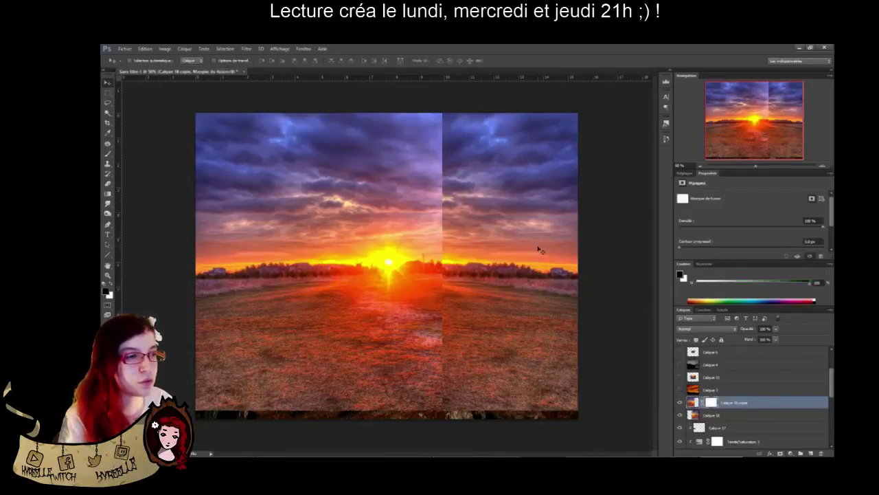
{"action": "left_click", "coordinate": [110, 155]}
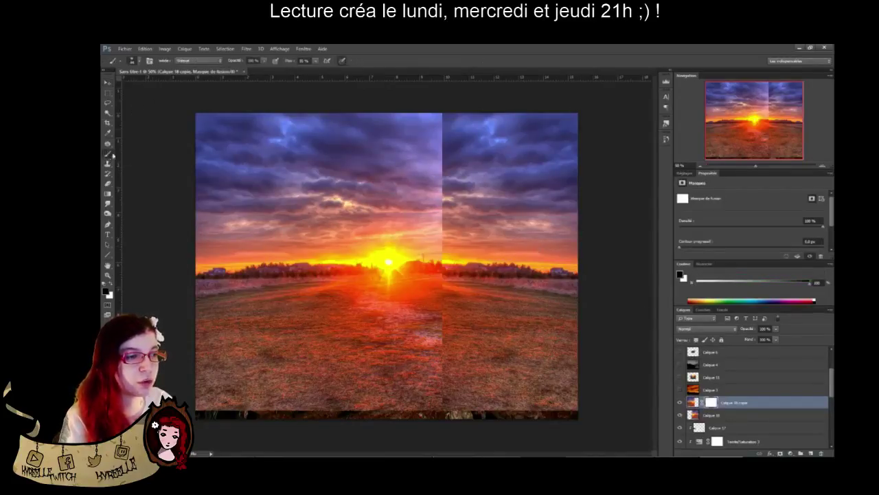
{"action": "right_click", "coordinate": [479, 165]}
{"action": "left_click", "coordinate": [514, 150]}
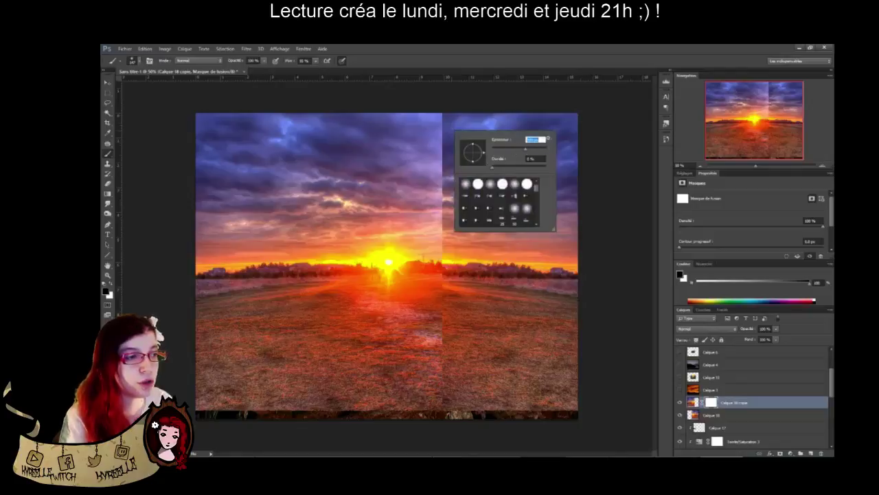
{"action": "left_click_drag", "start_coordinate": [441, 97], "coordinate": [440, 110]}
{"action": "right_click", "coordinate": [453, 134]}
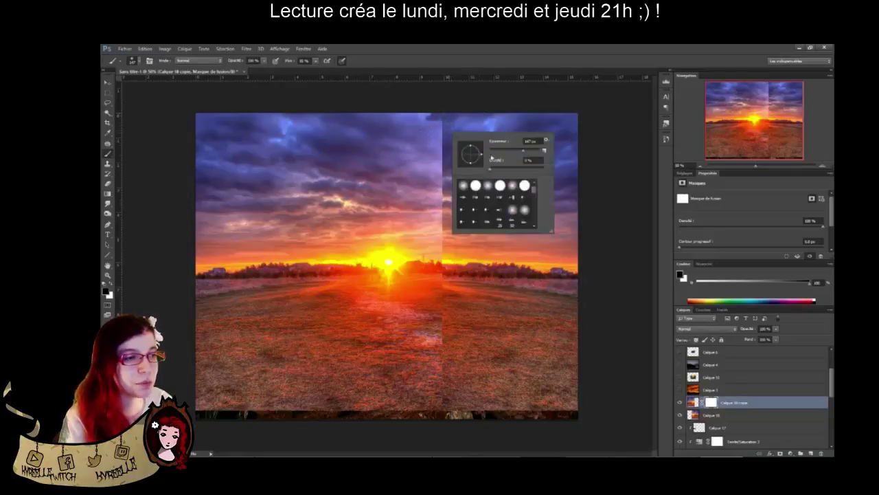
{"action": "left_click_drag", "start_coordinate": [524, 151], "coordinate": [539, 154]}
{"action": "left_click", "coordinate": [443, 89]}
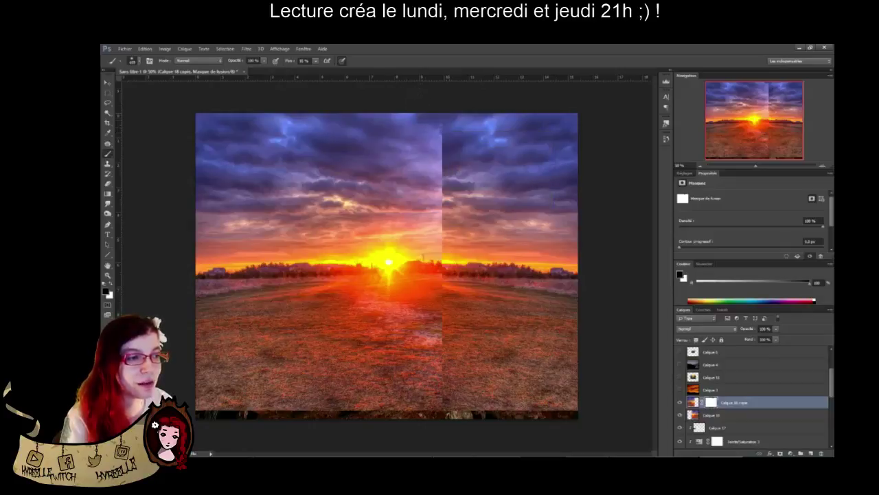
{"action": "left_click_drag", "start_coordinate": [445, 109], "coordinate": [435, 150]}
{"action": "mouse_move", "coordinate": [432, 191]}
{"action": "left_mouse_down"}
{"action": "mouse_move", "coordinate": [436, 262]}
{"action": "mouse_move", "coordinate": [427, 262]}
{"action": "left_mouse_up"}
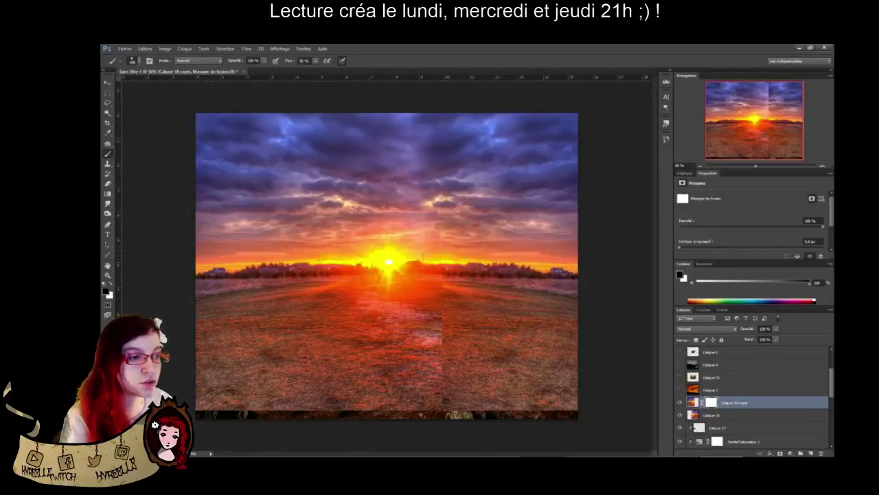
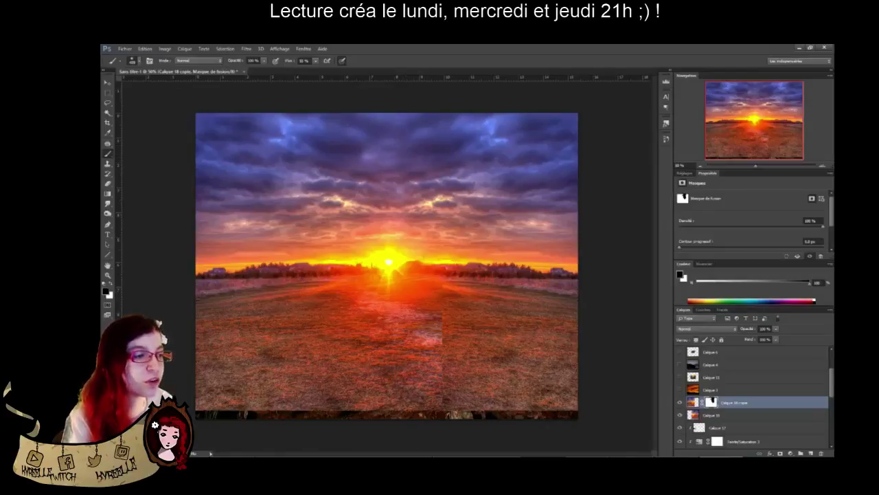
{"action": "mouse_move", "coordinate": [374, 213]}
{"action": "left_mouse_down"}
{"action": "mouse_move", "coordinate": [369, 232]}
{"action": "mouse_move", "coordinate": [364, 227]}
{"action": "left_mouse_up"}
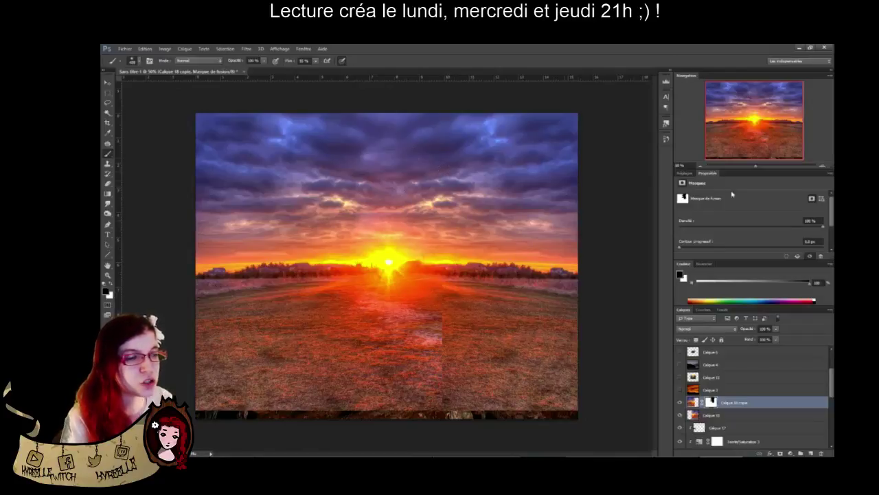
Merge the two sunset layers and move the merged layer beneath the rock and ground layers, just above Calque 2
{"action": "left_click", "coordinate": [711, 415], "text": "shift"}
{"action": "key", "text": "ctrl+e"}
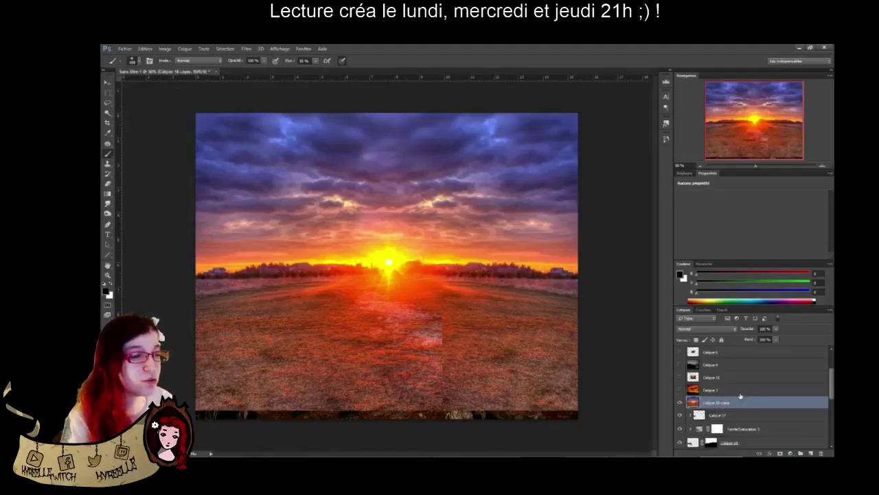
{"action": "scroll", "coordinate": [761, 453], "scroll_direction": "down", "scroll_amount": 1}
{"action": "left_click_drag", "start_coordinate": [761, 454], "coordinate": [756, 431]}
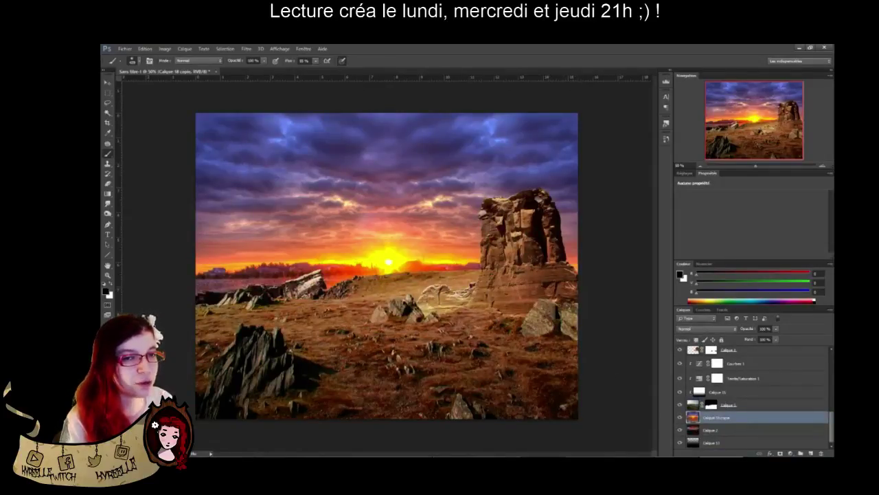
Add a layer mask to the merged sunset and paint black along its horizon to hide the trees and field behind the hills
{"action": "left_click", "coordinate": [781, 453]}
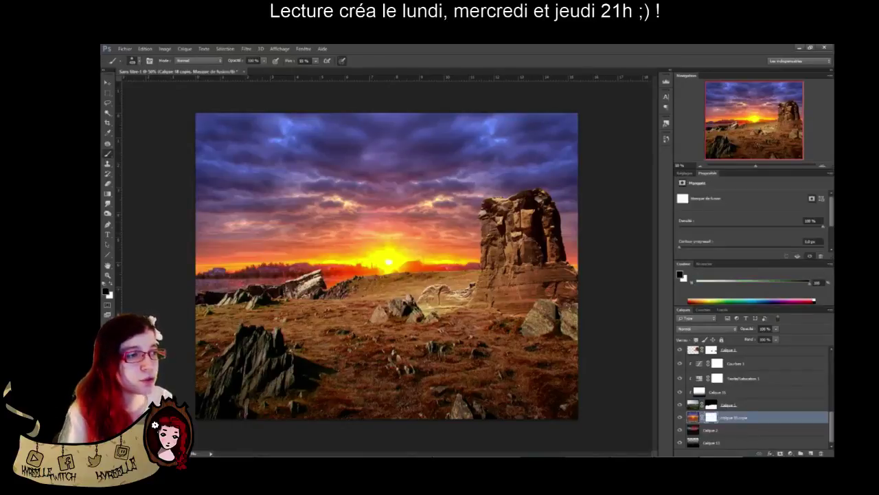
{"action": "mouse_move", "coordinate": [365, 291]}
{"action": "left_mouse_down"}
{"action": "mouse_move", "coordinate": [375, 290]}
{"action": "mouse_move", "coordinate": [201, 269]}
{"action": "mouse_move", "coordinate": [476, 266]}
{"action": "left_mouse_up"}
{"action": "left_click_drag", "start_coordinate": [577, 264], "coordinate": [572, 264]}
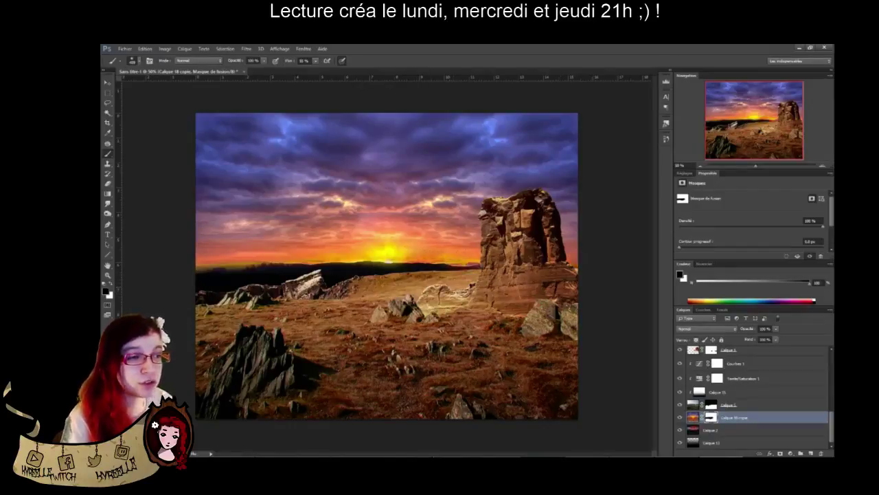
{"action": "left_click_drag", "start_coordinate": [447, 264], "coordinate": [466, 268]}
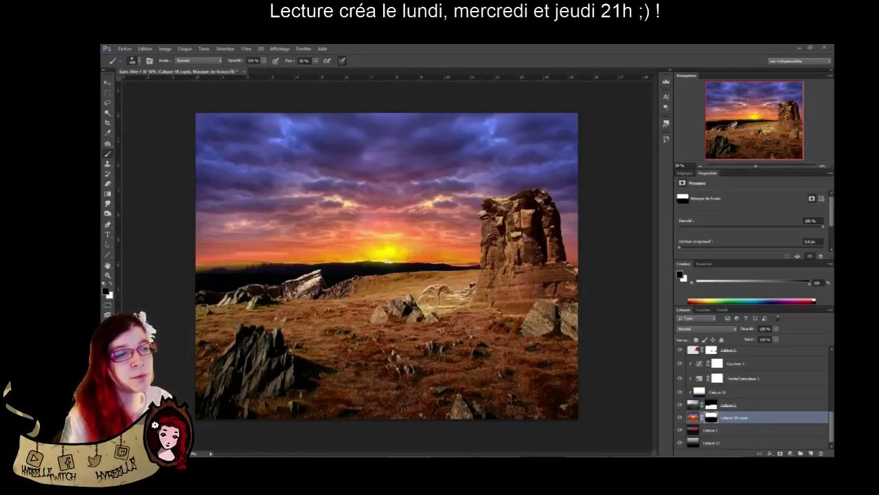
{"action": "key", "text": "alt+Tab"}
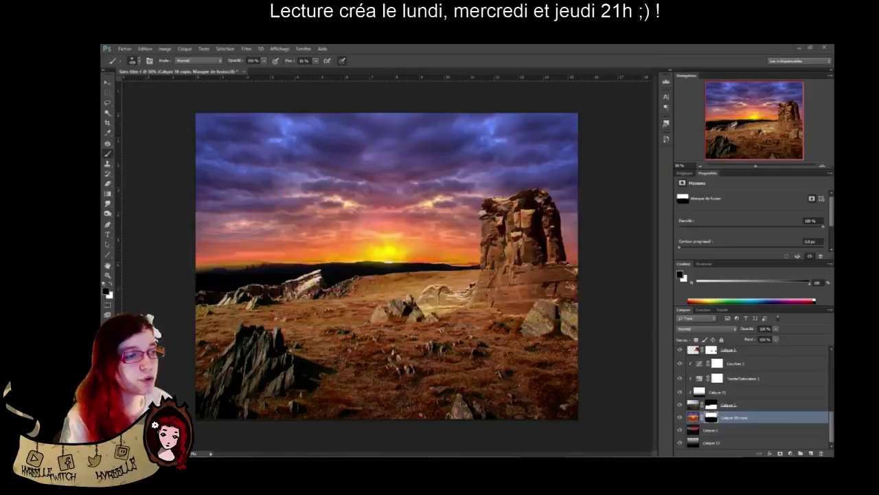
{"action": "left_click_drag", "start_coordinate": [303, 257], "coordinate": [147, 258]}
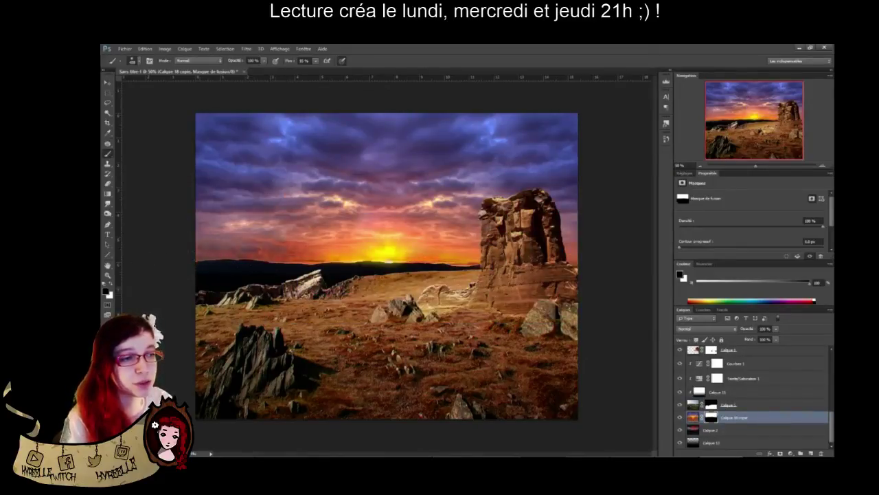
{"action": "mouse_move", "coordinate": [316, 255]}
{"action": "left_mouse_down"}
{"action": "mouse_move", "coordinate": [578, 261]}
{"action": "mouse_move", "coordinate": [593, 280]}
{"action": "left_mouse_up"}
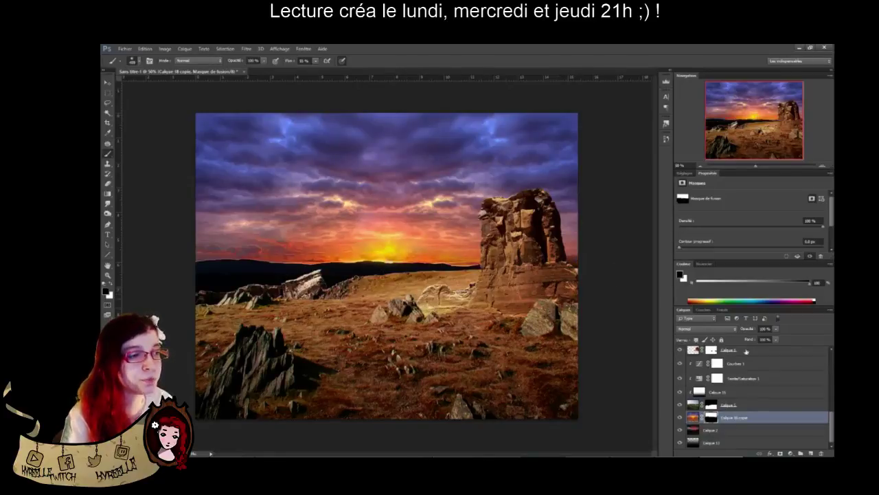
Try darkening and lightening blend modes on the sunset layer, set it to Incrustation and compare the sky with the layer hidden and shown
{"action": "left_click", "coordinate": [694, 417]}
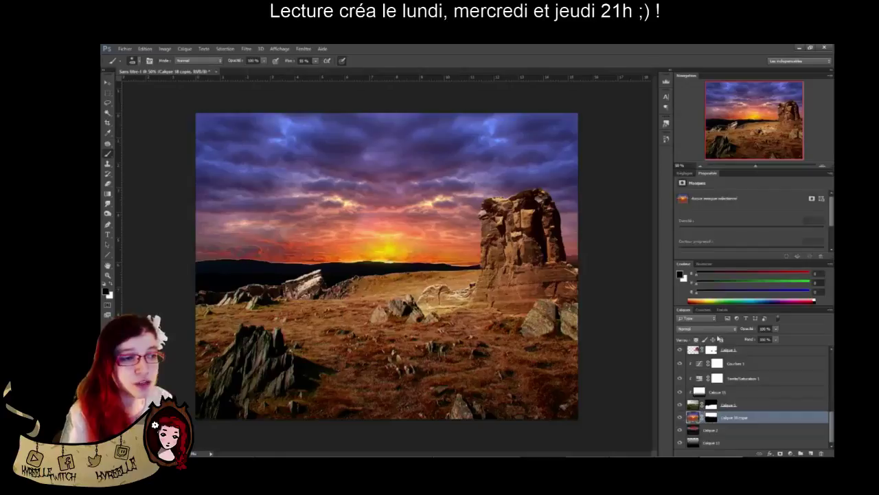
{"action": "scroll", "coordinate": [712, 331], "scroll_direction": "down", "scroll_amount": 3}
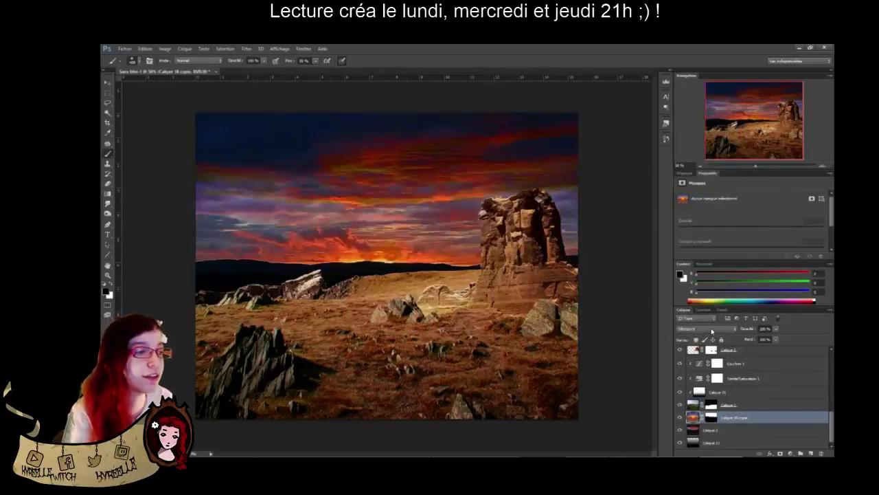
{"action": "scroll", "coordinate": [711, 330], "scroll_direction": "down", "scroll_amount": 1}
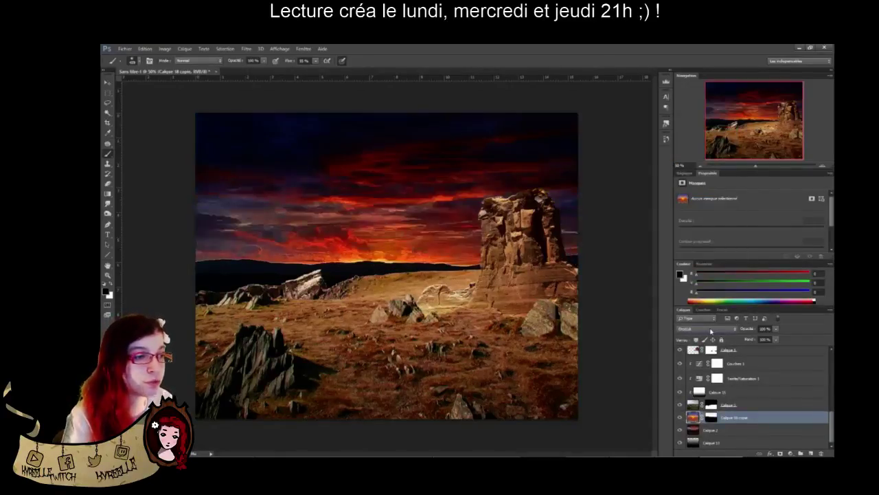
{"action": "scroll", "coordinate": [711, 331], "scroll_direction": "down", "scroll_amount": 1}
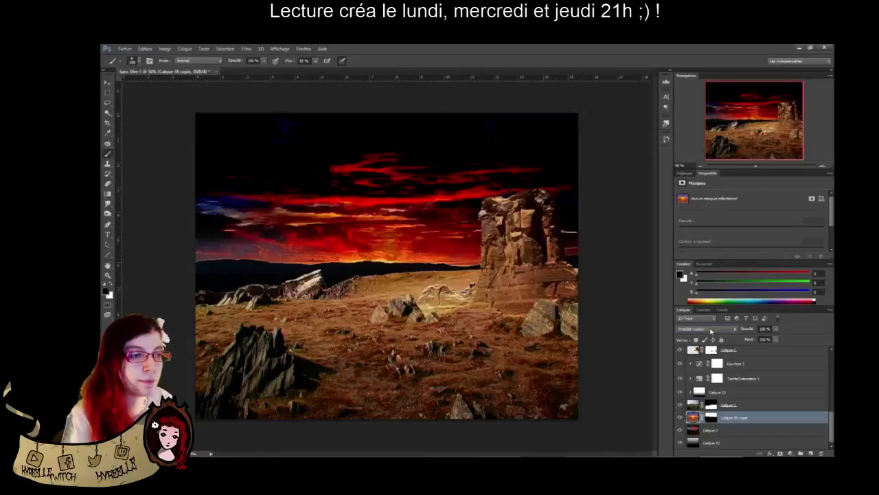
{"action": "scroll", "coordinate": [711, 331], "scroll_direction": "up", "scroll_amount": 1}
{"action": "scroll", "coordinate": [712, 331], "scroll_direction": "down", "scroll_amount": 3}
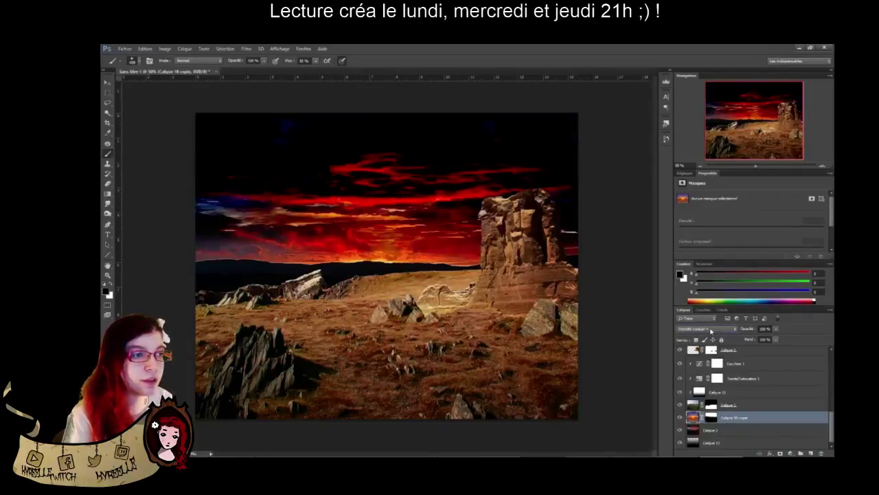
{"action": "scroll", "coordinate": [711, 331], "scroll_direction": "up", "scroll_amount": 1}
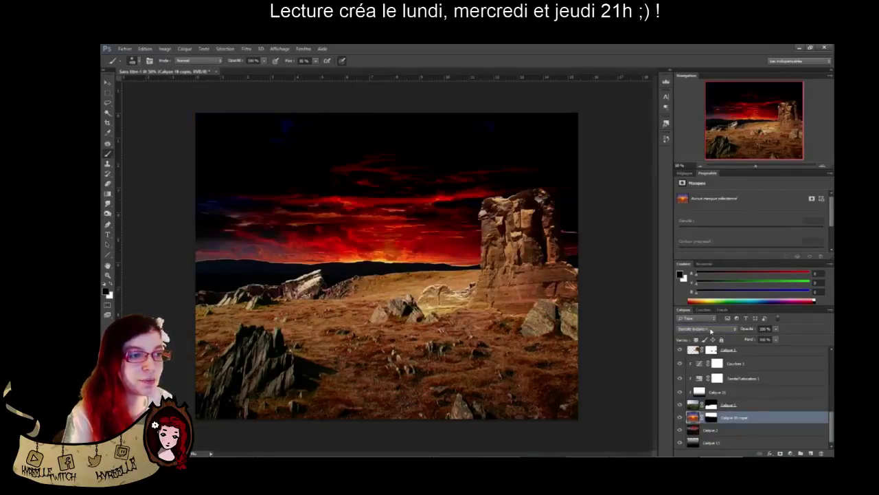
{"action": "scroll", "coordinate": [711, 331], "scroll_direction": "down", "scroll_amount": 4}
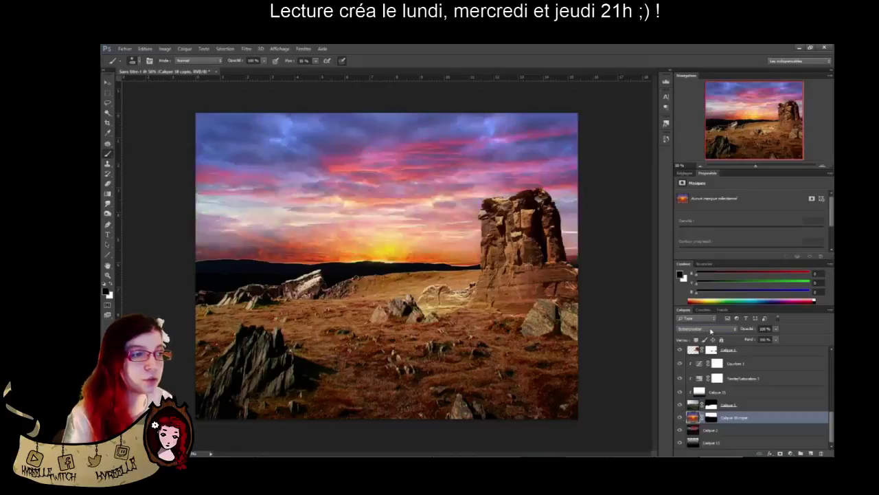
{"action": "scroll", "coordinate": [711, 332], "scroll_direction": "down", "scroll_amount": 3}
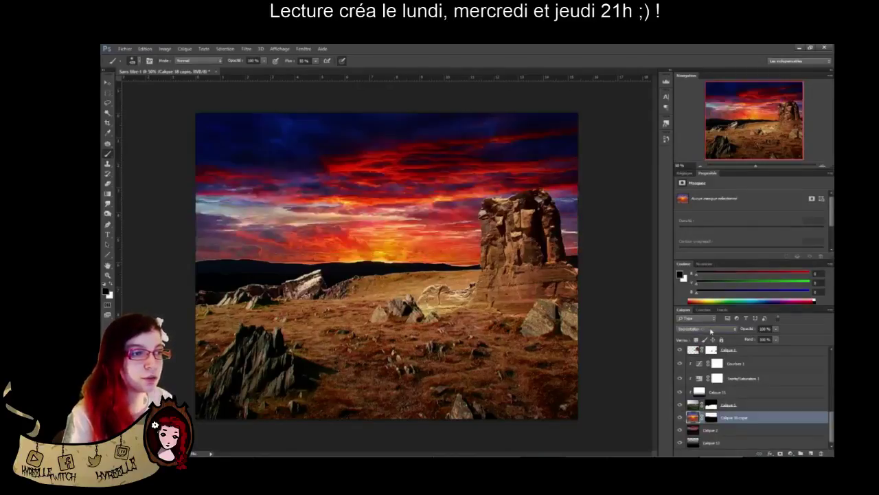
{"action": "left_click", "coordinate": [679, 417]}
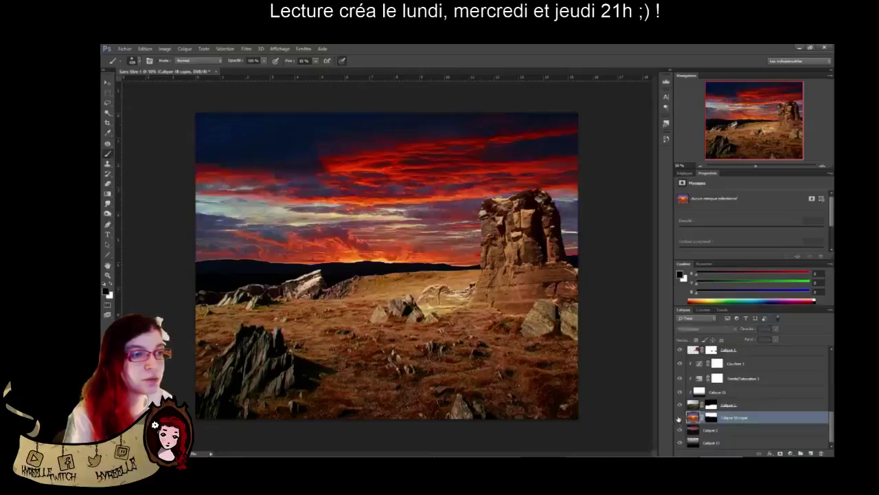
{"action": "left_click", "coordinate": [679, 417]}
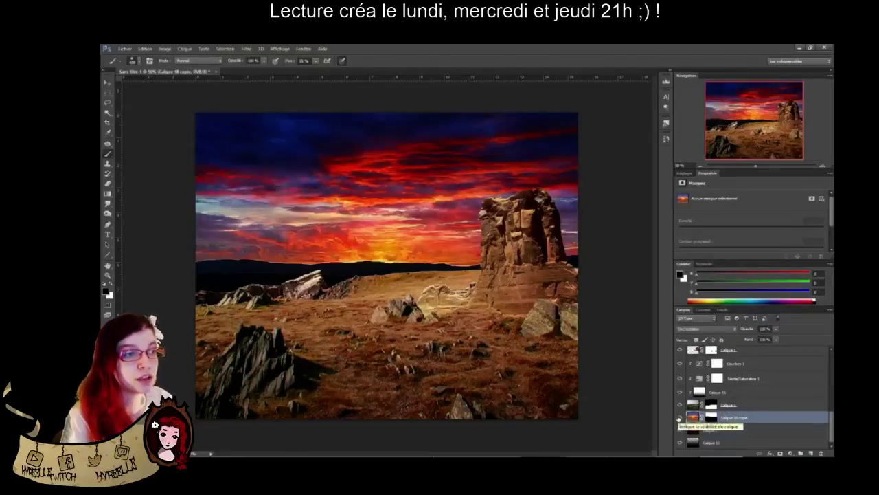
Try the Lumière tamisée blend mode on the sunset layer and compare the sky with the layer hidden and shown
{"action": "left_click", "coordinate": [701, 330]}
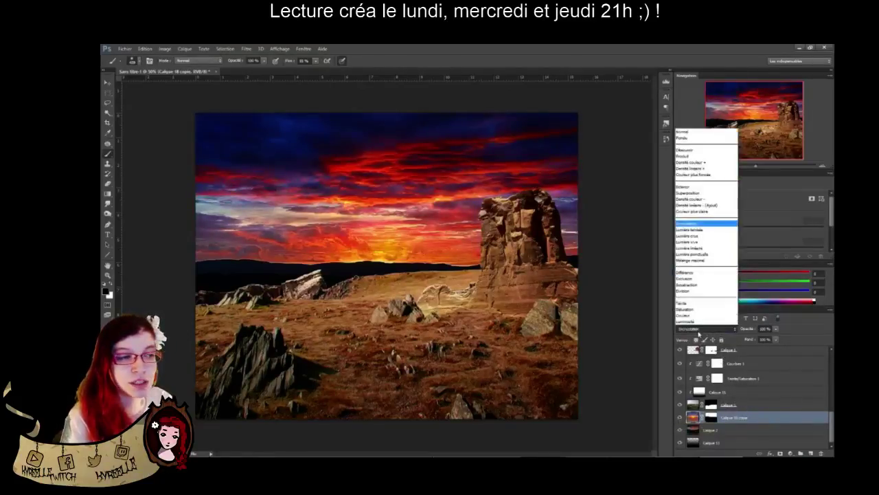
{"action": "left_click", "coordinate": [699, 333]}
{"action": "key", "text": "Down"}
{"action": "key", "text": "Up"}
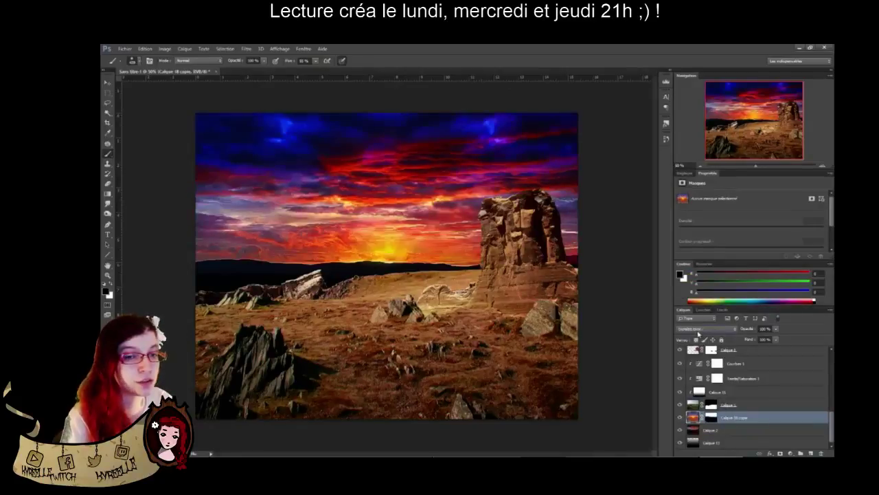
{"action": "key", "text": "Down"}
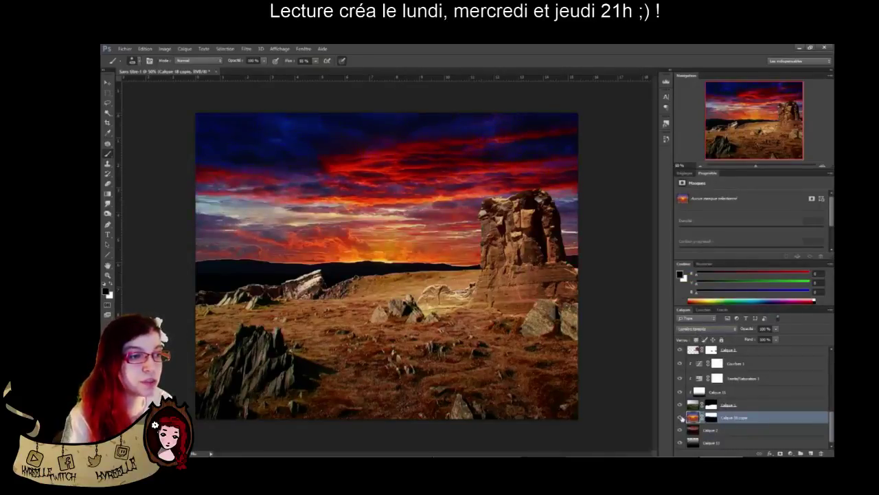
{"action": "left_click", "coordinate": [682, 417]}
{"action": "left_click", "coordinate": [681, 417]}
{"action": "left_click", "coordinate": [681, 417]}
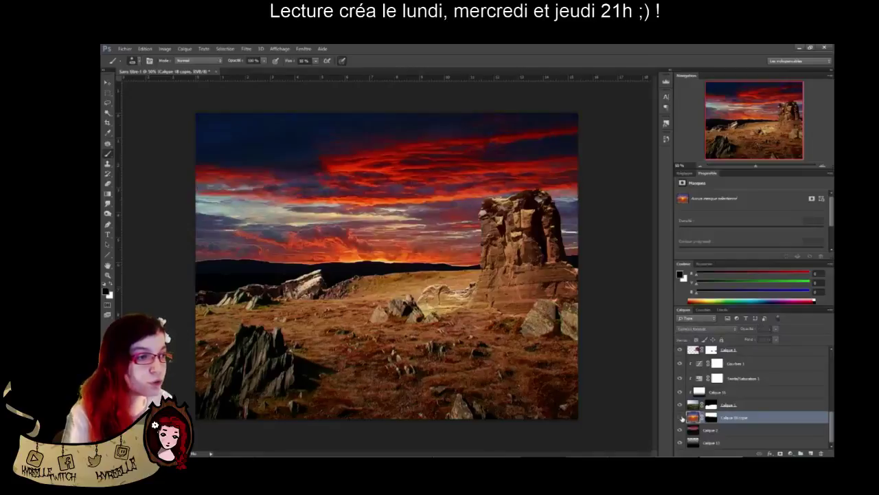
{"action": "left_click", "coordinate": [681, 417]}
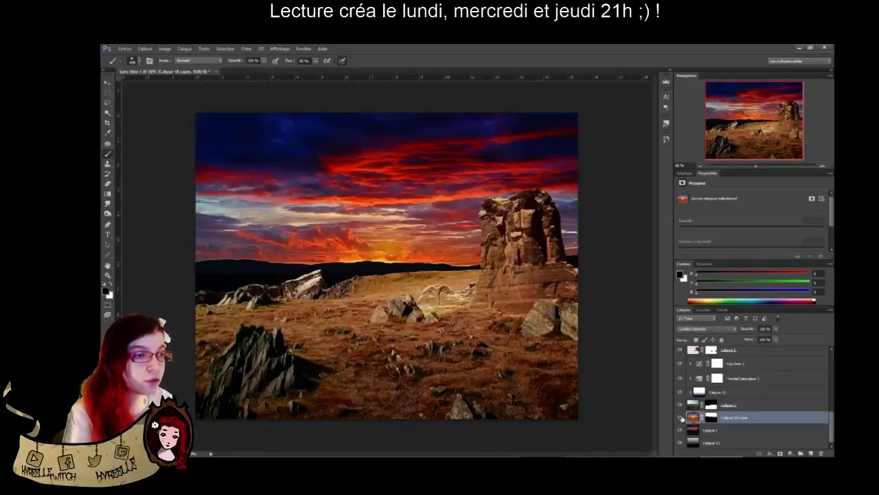
Preview the blend modes from Lumière linéaire through Luminosité on the merged sunset layer
{"action": "left_click", "coordinate": [705, 329]}
{"action": "left_click", "coordinate": [705, 331]}
{"action": "scroll", "coordinate": [705, 330], "scroll_direction": "down", "scroll_amount": 2}
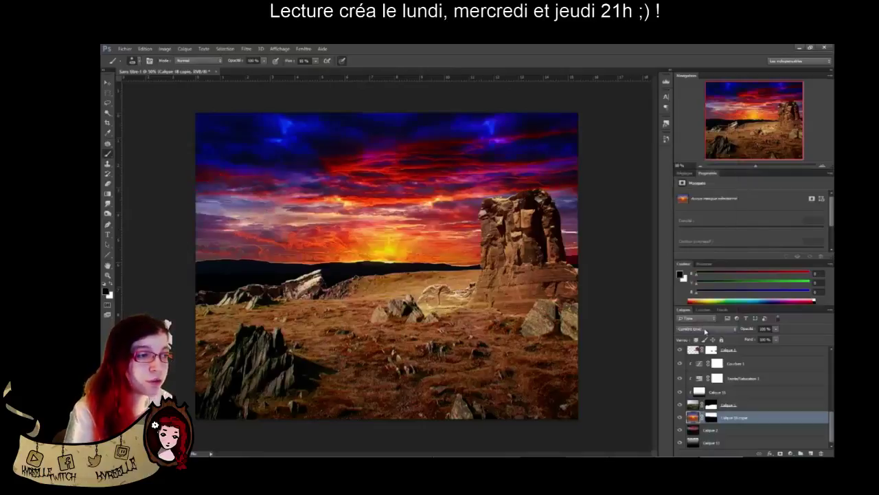
{"action": "scroll", "coordinate": [705, 330], "scroll_direction": "down", "scroll_amount": 1}
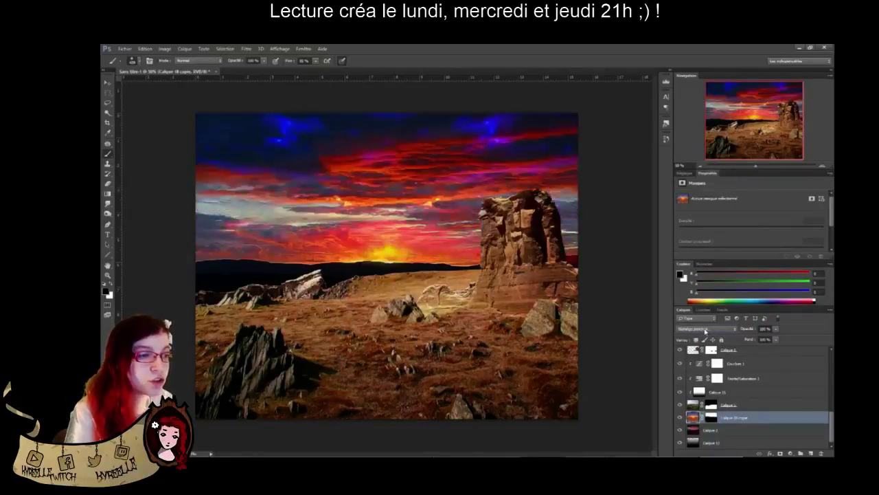
{"action": "scroll", "coordinate": [705, 330], "scroll_direction": "down", "scroll_amount": 1}
{"action": "scroll", "coordinate": [705, 331], "scroll_direction": "down", "scroll_amount": 5}
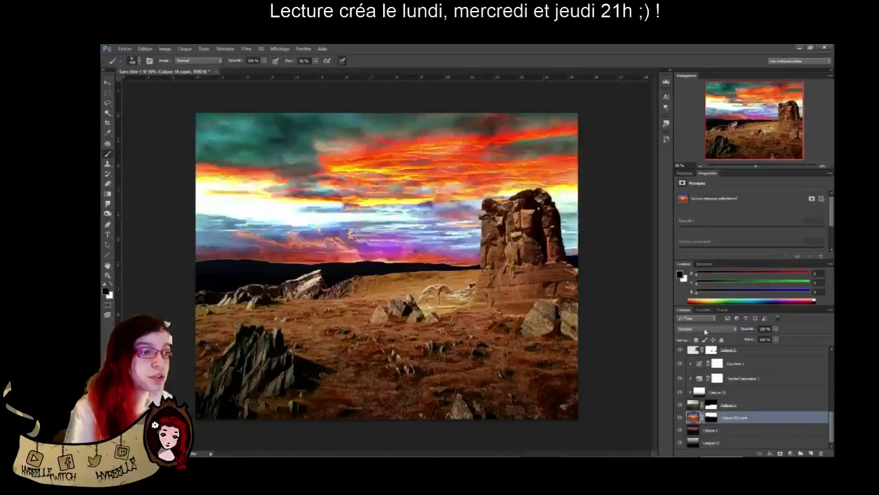
{"action": "scroll", "coordinate": [705, 331], "scroll_direction": "down", "scroll_amount": 2}
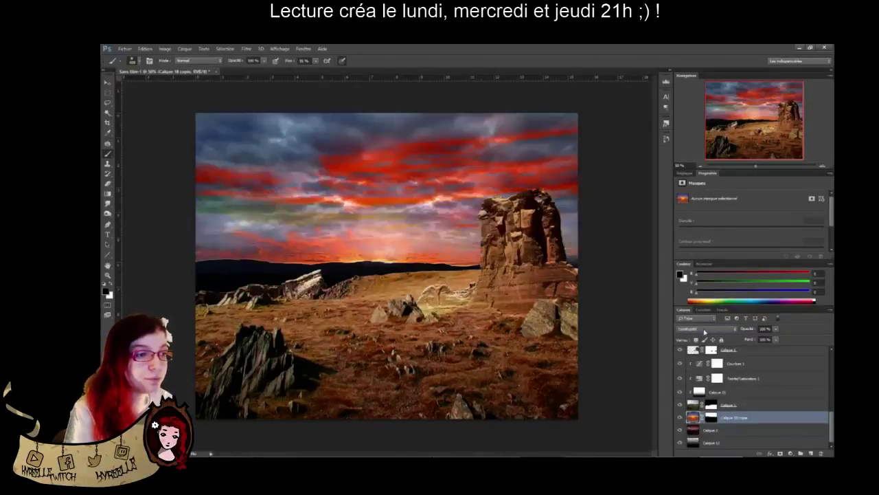
Set the merged sunset layer to the Lumière linéaire blend mode and lower its opacity to about 45 %
{"action": "scroll", "coordinate": [704, 331], "scroll_direction": "up", "scroll_amount": 1}
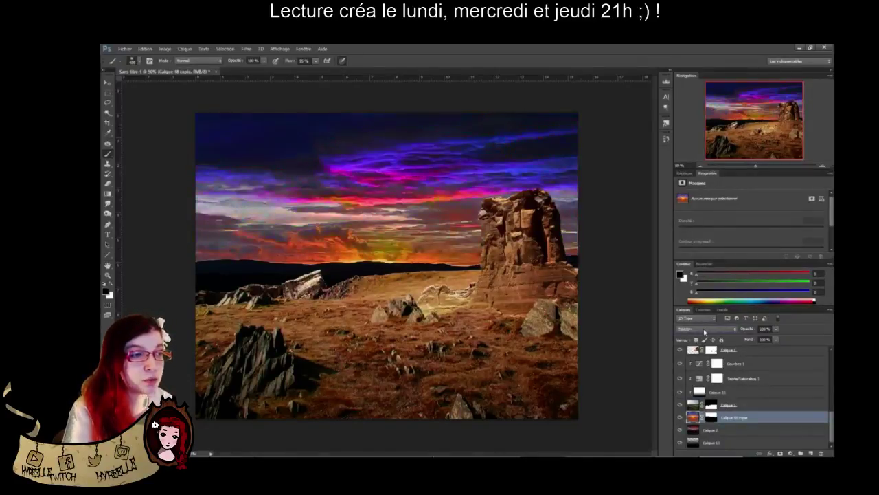
{"action": "scroll", "coordinate": [705, 330], "scroll_direction": "up", "scroll_amount": 2}
{"action": "scroll", "coordinate": [705, 332], "scroll_direction": "up", "scroll_amount": 5}
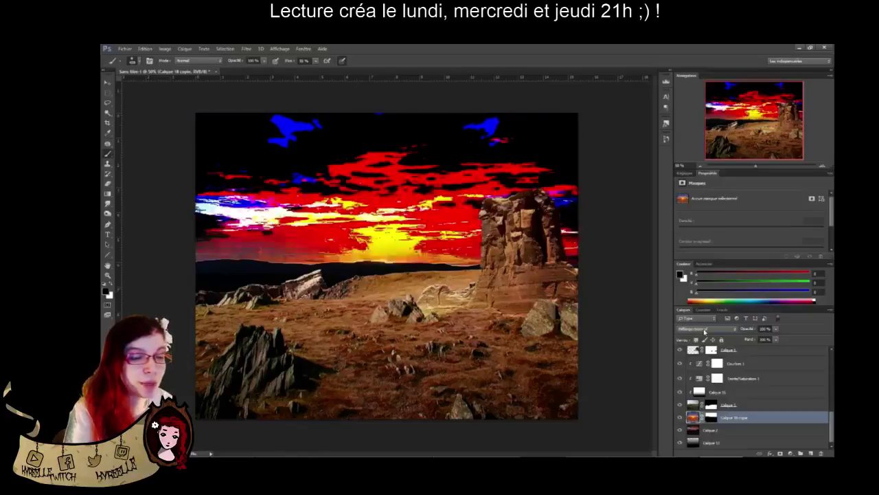
{"action": "scroll", "coordinate": [705, 332], "scroll_direction": "up", "scroll_amount": 1}
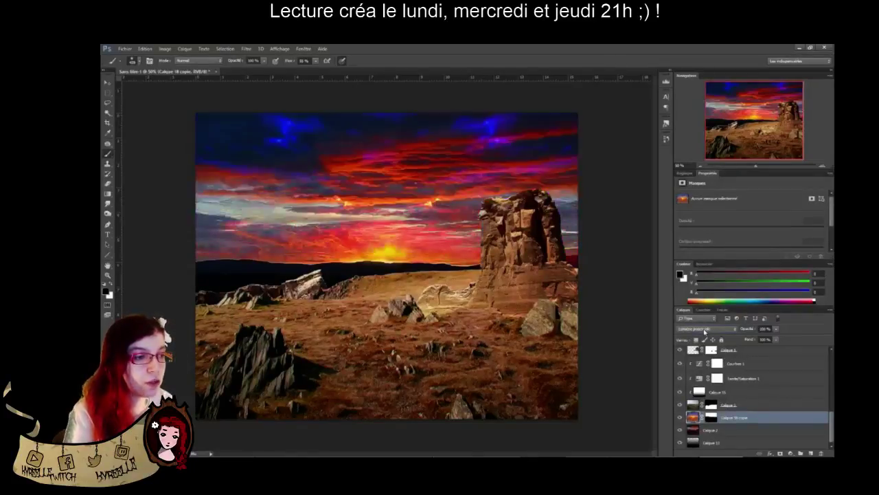
{"action": "scroll", "coordinate": [705, 331], "scroll_direction": "up", "scroll_amount": 1}
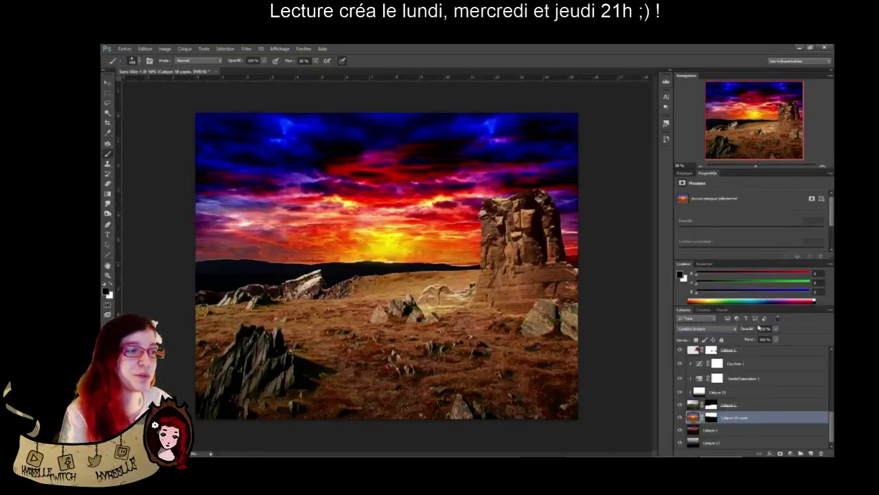
{"action": "left_click_drag", "start_coordinate": [748, 330], "coordinate": [724, 329]}
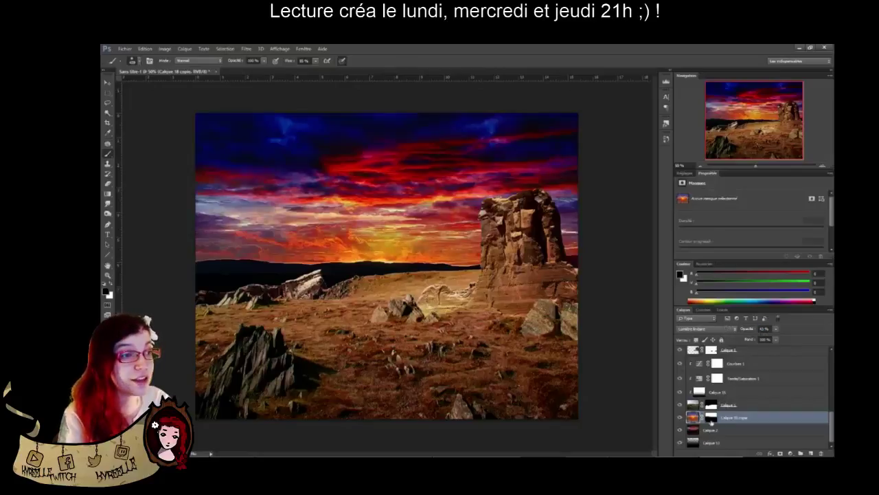
Compare the sky with the merged sunset layer and with Calque 2 each hidden and shown
{"action": "left_click", "coordinate": [679, 418]}
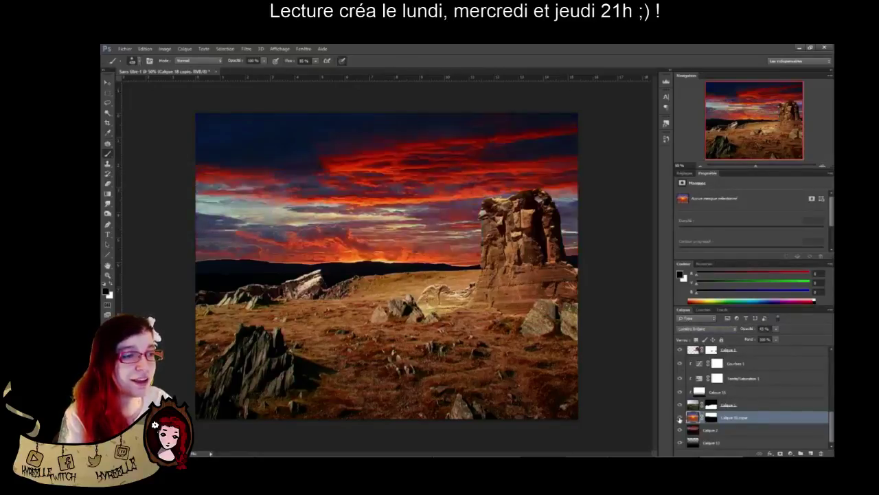
{"action": "left_click", "coordinate": [680, 418]}
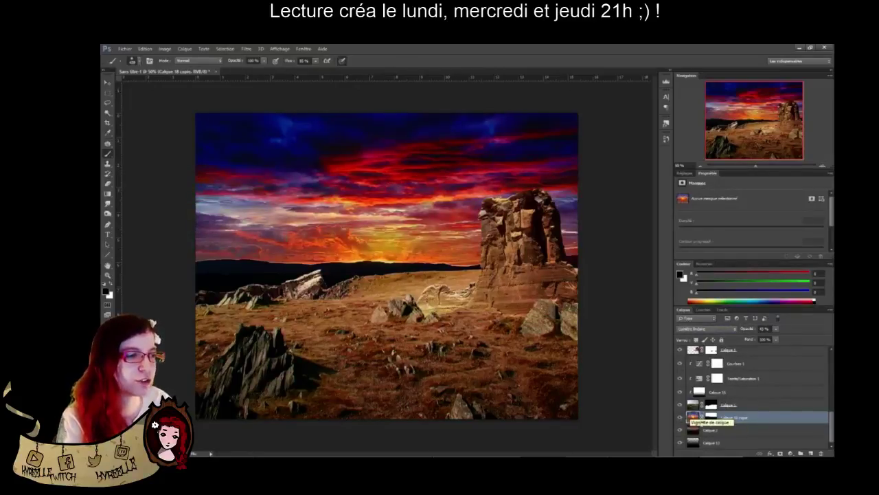
{"action": "left_click", "coordinate": [679, 433]}
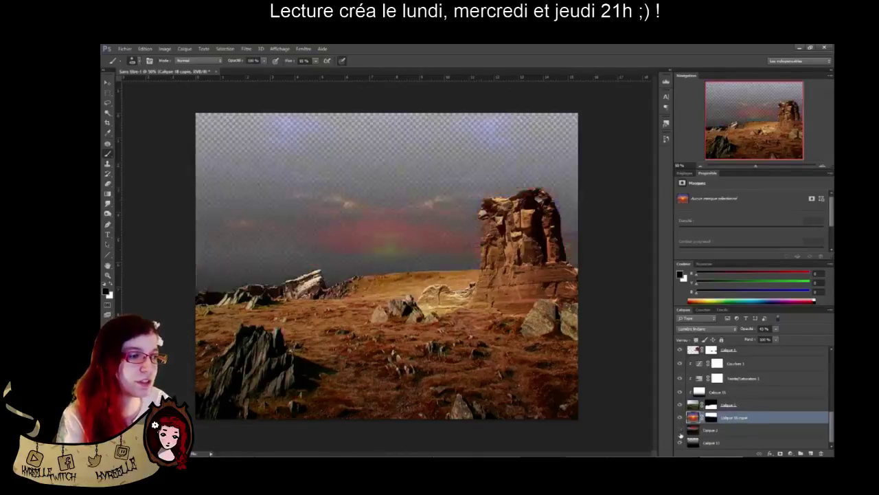
{"action": "left_click", "coordinate": [679, 433]}
{"action": "left_click", "coordinate": [680, 418]}
{"action": "left_click", "coordinate": [679, 418]}
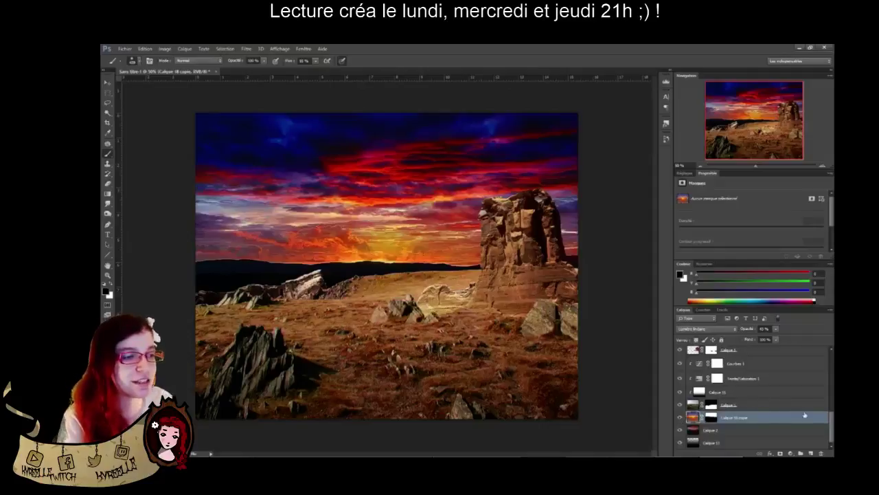
Show the orange cloudy sky layer Calque 3 and move it beneath the merged sunset layer, just above Calque 2
{"action": "left_click_drag", "start_coordinate": [831, 426], "coordinate": [826, 376]}
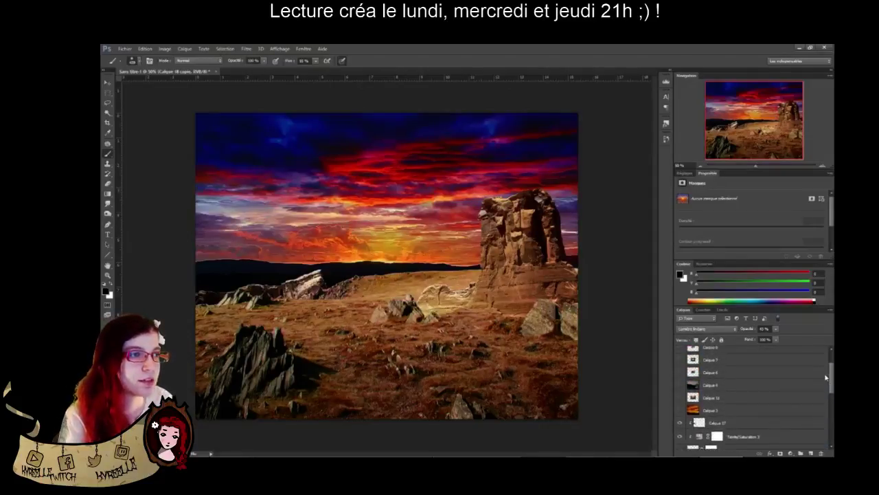
{"action": "left_click", "coordinate": [682, 411]}
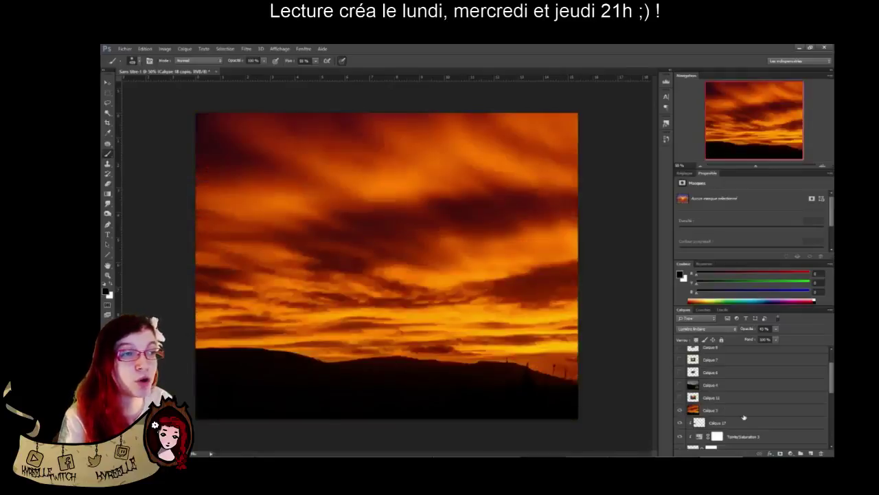
{"action": "left_click", "coordinate": [746, 414]}
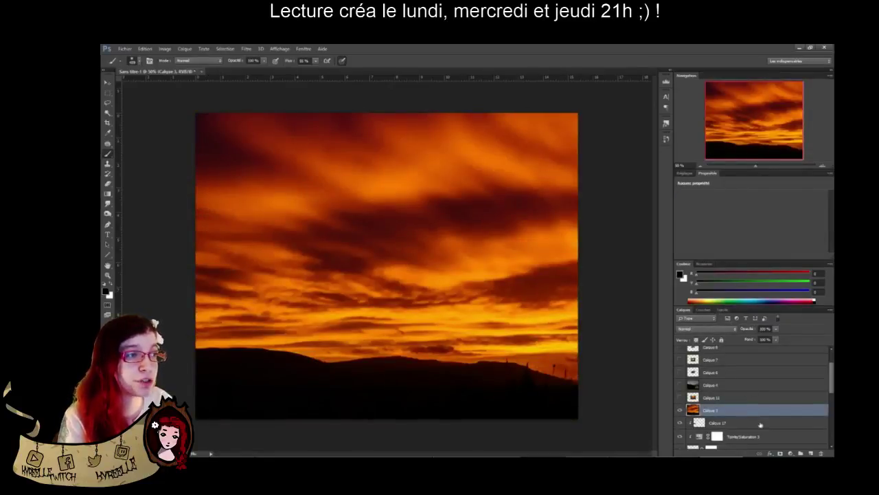
{"action": "mouse_move", "coordinate": [792, 415]}
{"action": "left_mouse_down"}
{"action": "mouse_move", "coordinate": [795, 451]}
{"action": "mouse_move", "coordinate": [790, 393]}
{"action": "mouse_move", "coordinate": [788, 424]}
{"action": "mouse_move", "coordinate": [796, 409]}
{"action": "mouse_move", "coordinate": [801, 428]}
{"action": "left_mouse_up"}
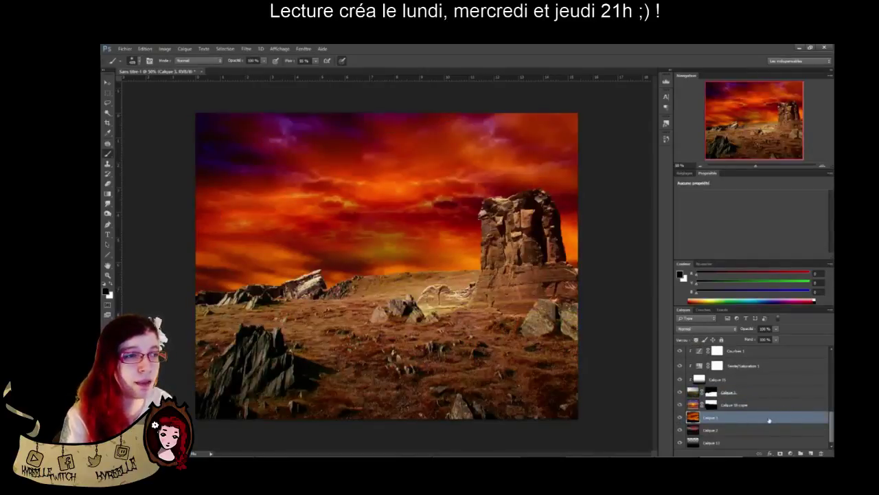
Try the Produit and Éclaircir blend modes on the orange sky layer Calque 3
{"action": "left_click", "coordinate": [726, 330]}
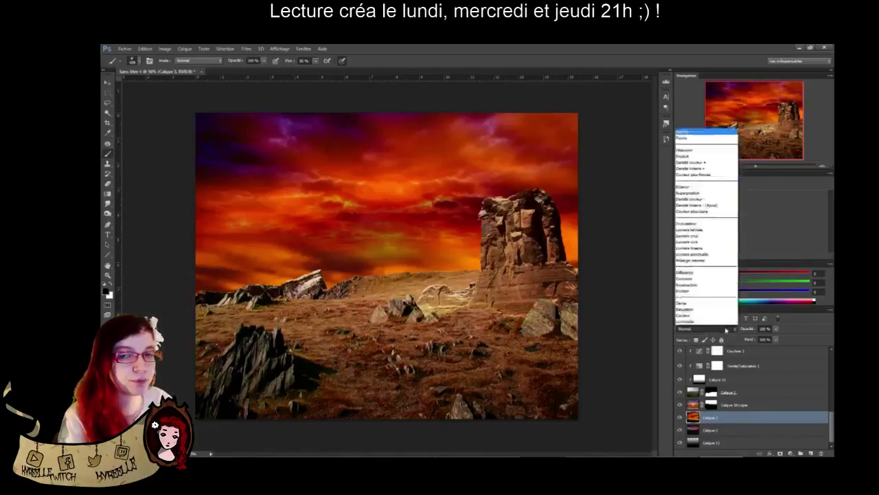
{"action": "left_click", "coordinate": [726, 330]}
{"action": "scroll", "coordinate": [726, 330], "scroll_direction": "down", "scroll_amount": 5}
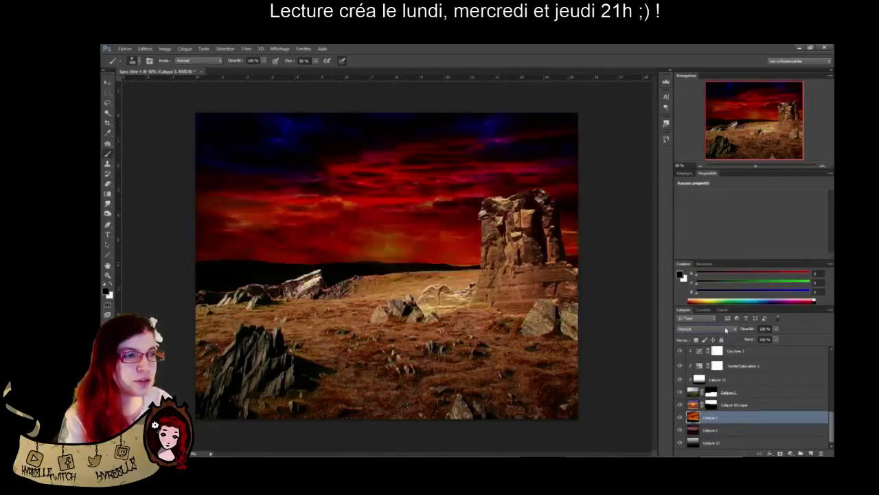
{"action": "scroll", "coordinate": [726, 330], "scroll_direction": "down", "scroll_amount": 2}
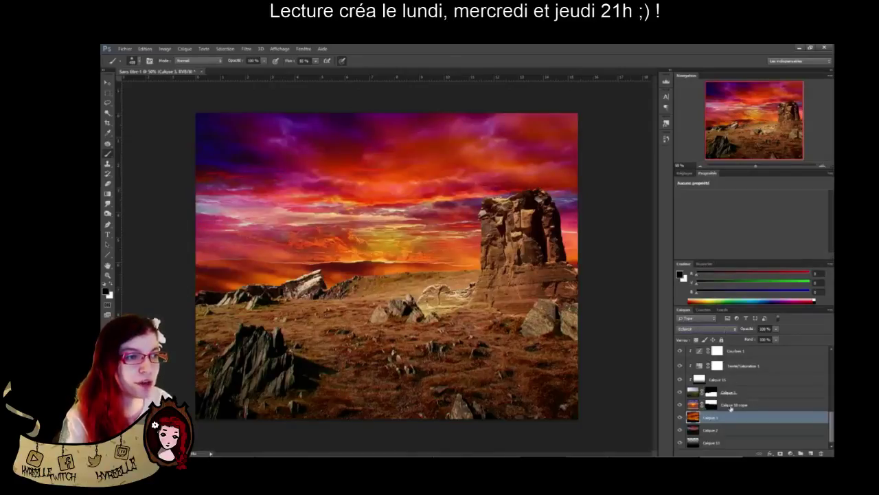
Enlarge the orange sky layer proportionally to about 120 % with its upper-left corner kept at the canvas corner
{"action": "key", "text": "ctrl+t"}
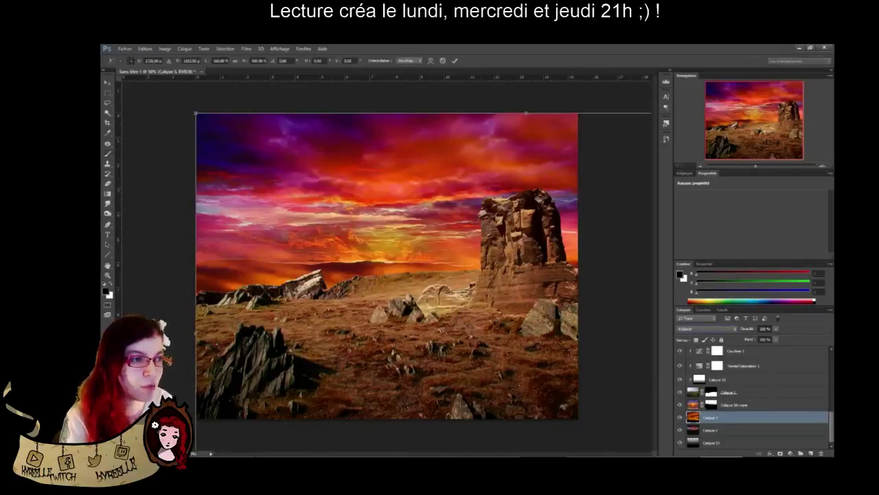
{"action": "left_click", "coordinate": [708, 167]}
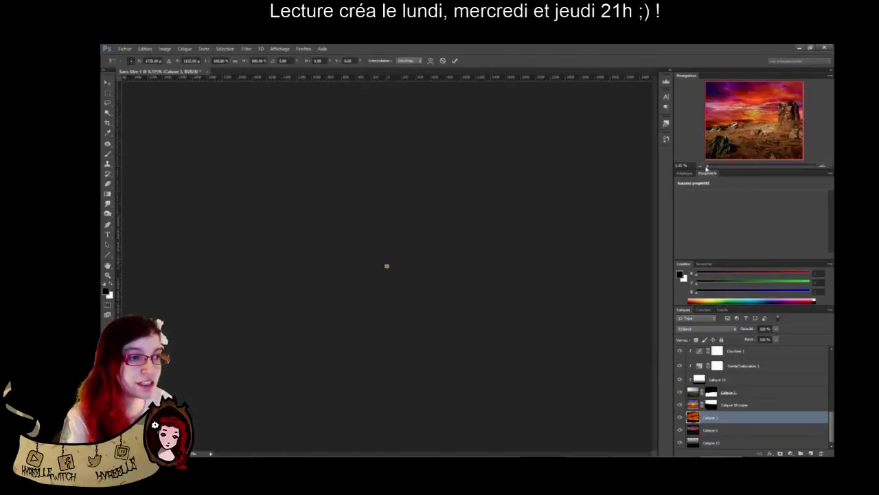
{"action": "left_click_drag", "start_coordinate": [710, 169], "coordinate": [747, 180]}
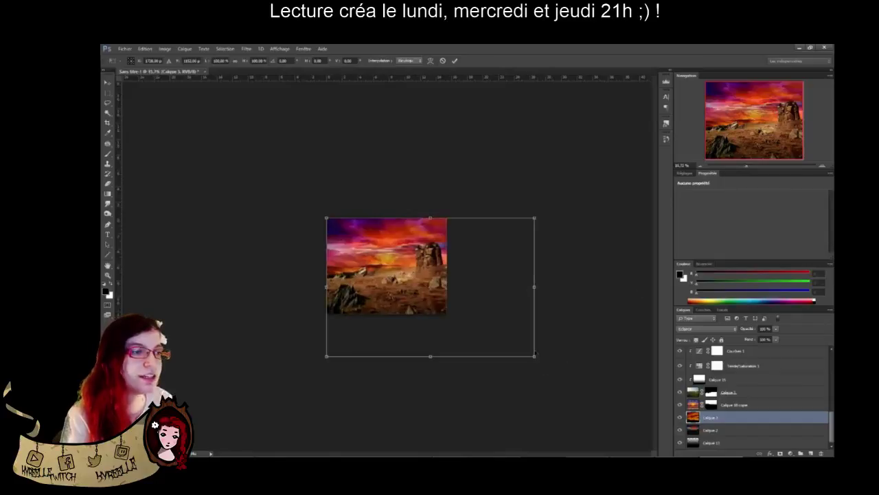
{"action": "left_click_drag", "start_coordinate": [534, 355], "coordinate": [565, 412]}
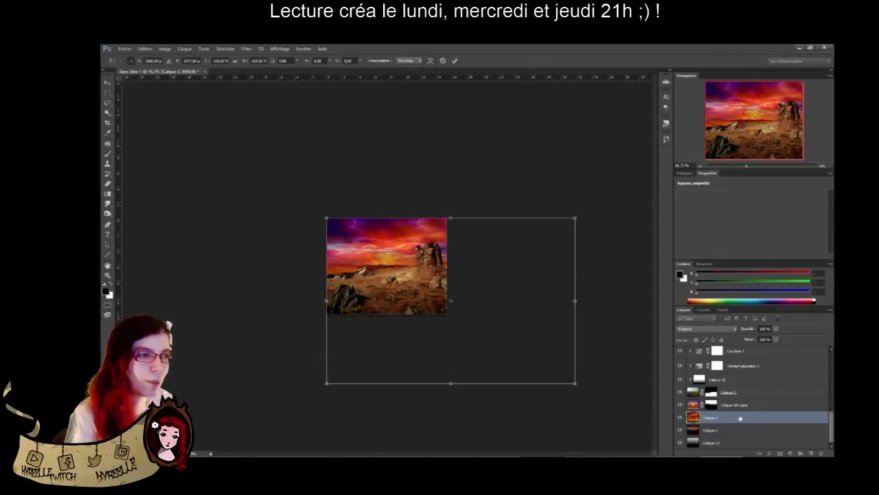
{"action": "key", "text": "Return"}
Move the orange sky layer above Calque 17, over the rock and ground layers, and set its blend mode to Normal
{"action": "mouse_move", "coordinate": [747, 416]}
{"action": "left_mouse_down"}
{"action": "mouse_move", "coordinate": [739, 340]}
{"action": "mouse_move", "coordinate": [746, 333]}
{"action": "mouse_move", "coordinate": [739, 387]}
{"action": "mouse_move", "coordinate": [747, 386]}
{"action": "left_mouse_up"}
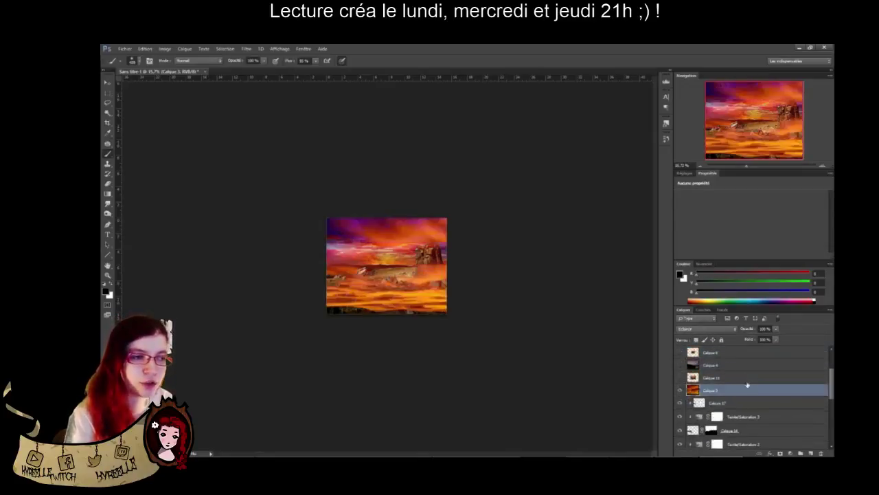
{"action": "left_click", "coordinate": [822, 166]}
{"action": "left_click", "coordinate": [822, 166]}
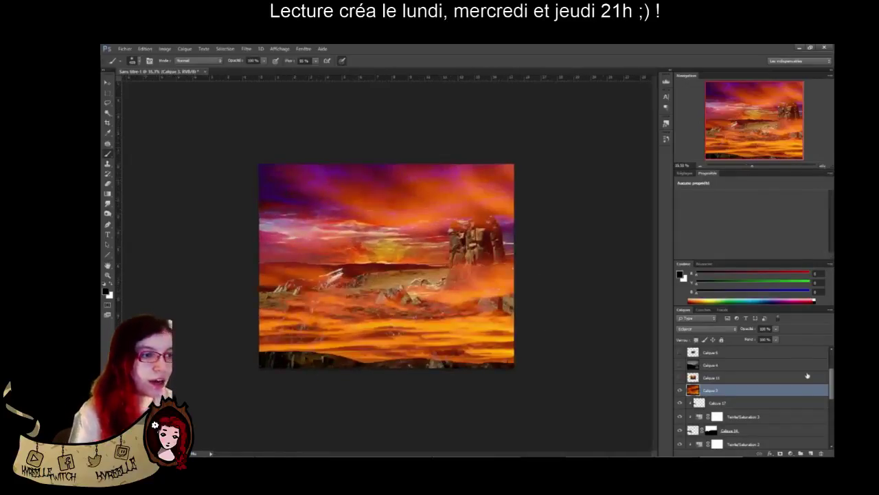
{"action": "left_click", "coordinate": [707, 330]}
{"action": "left_click", "coordinate": [686, 131]}
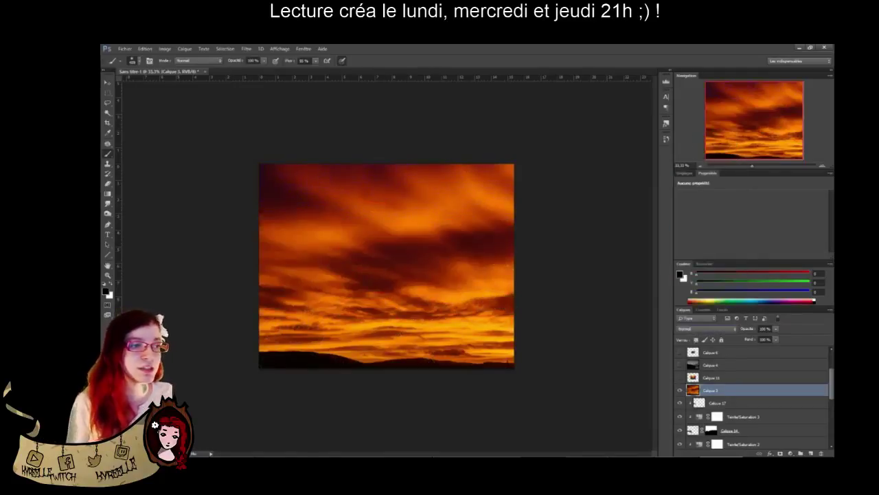
Free-transform the orange sky layer so its dark hills sit slightly higher on the canvas
{"action": "key", "text": "ctrl+t"}
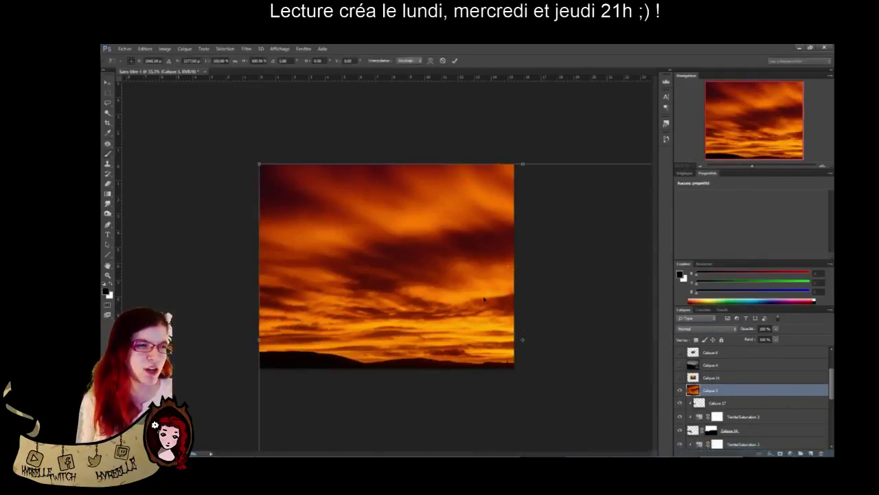
{"action": "left_click_drag", "start_coordinate": [260, 163], "coordinate": [225, 125]}
{"action": "left_click_drag", "start_coordinate": [342, 232], "coordinate": [528, 257]}
{"action": "key", "text": "Return"}
{"action": "key", "text": "b"}
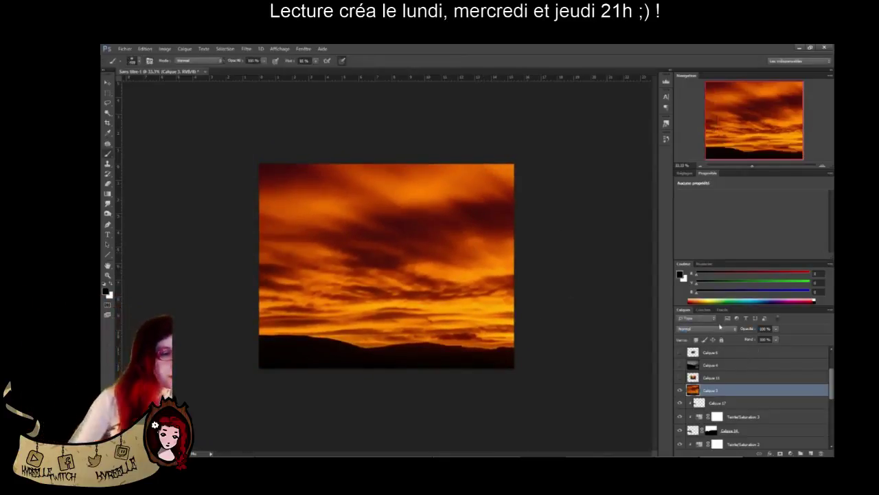
Preview blend modes such as Obscurcir, Densité couleur + and Éclaircir on the orange sky layer above the landscape
{"action": "left_click", "coordinate": [711, 328]}
{"action": "left_click", "coordinate": [711, 330]}
{"action": "key", "text": "Down"}
{"action": "key", "text": "Down"}
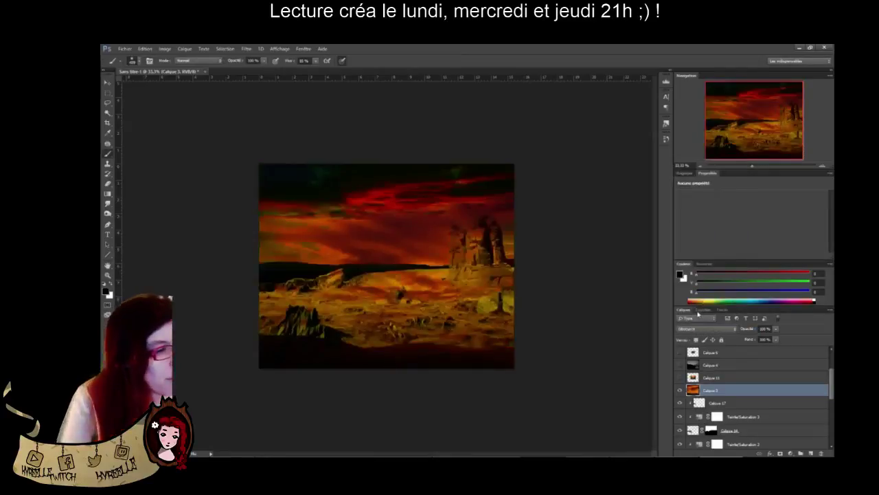
{"action": "key", "text": "Down"}
{"action": "key", "text": "Down"}
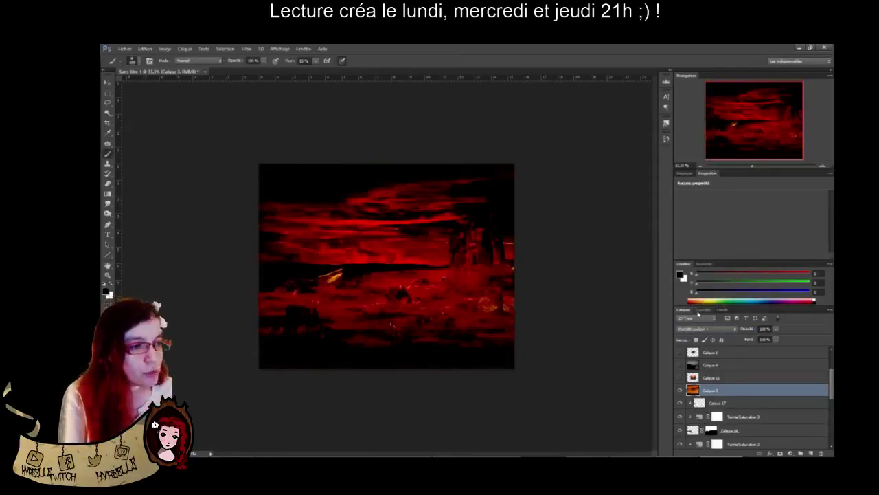
{"action": "key", "text": "Down"}
{"action": "key", "text": "Down"}
{"action": "key", "text": "Down"}
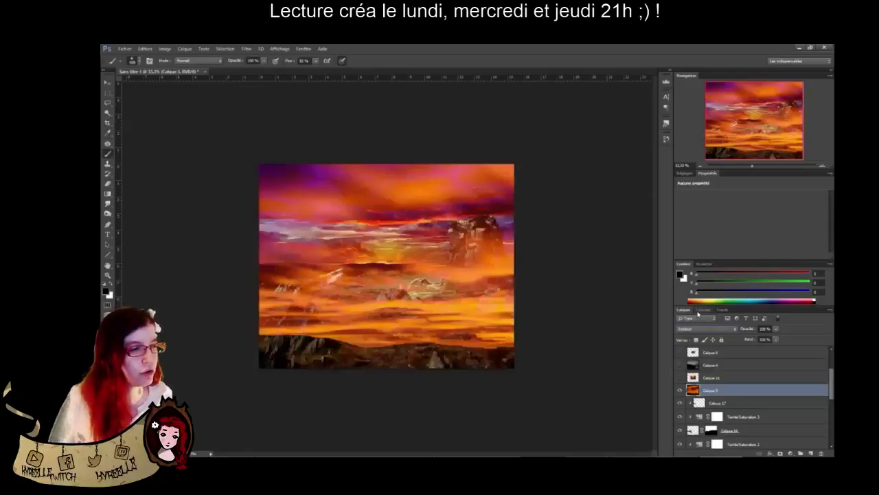
Try the remaining lightening modes and Incrustation on the orange sky layer, and set it to Lumière tamisée
{"action": "key", "text": "Down"}
{"action": "key", "text": "Down"}
{"action": "key", "text": "Down"}
{"action": "key", "text": "Down"}
{"action": "key", "text": "Down"}
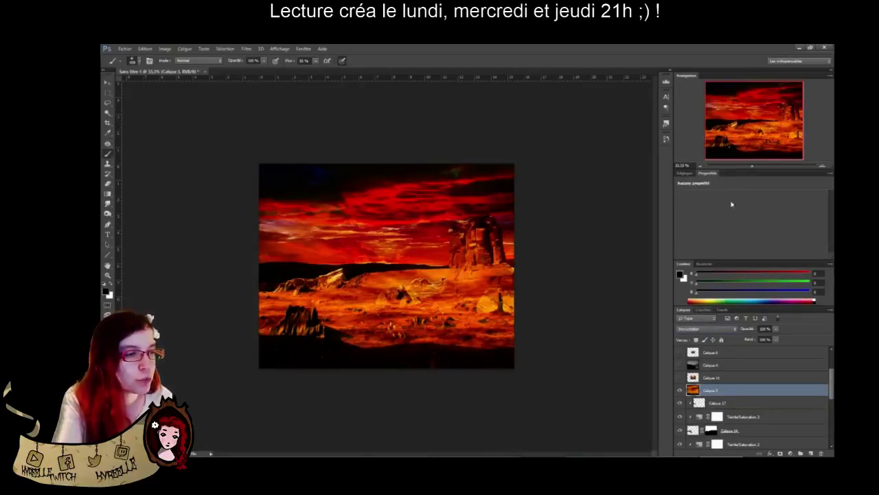
{"action": "key", "text": "Down"}
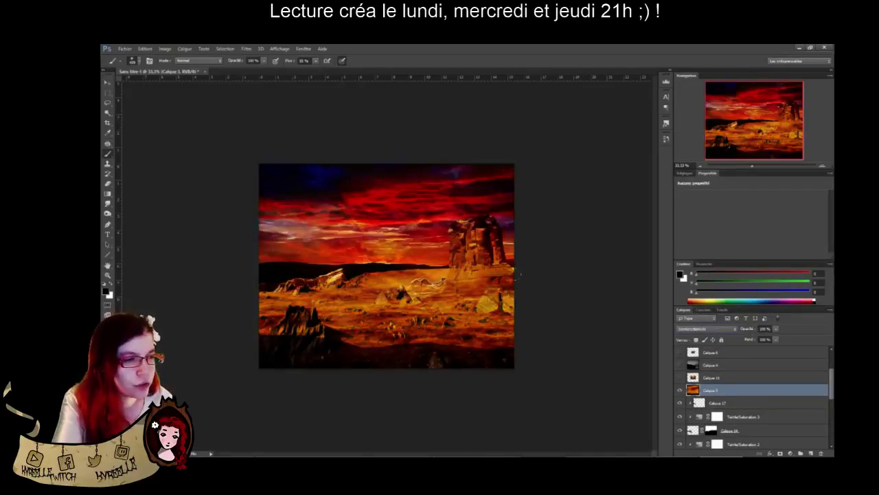
{"action": "key", "text": "Down"}
{"action": "key", "text": "Down"}
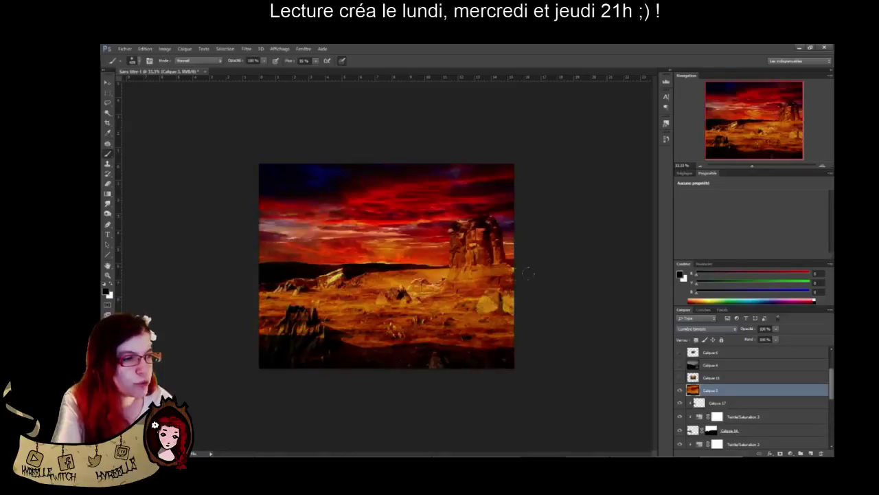
Set the orange sky layer's opacity to 62% and compare the landscape with the layer hidden and shown
{"action": "left_click", "coordinate": [747, 330]}
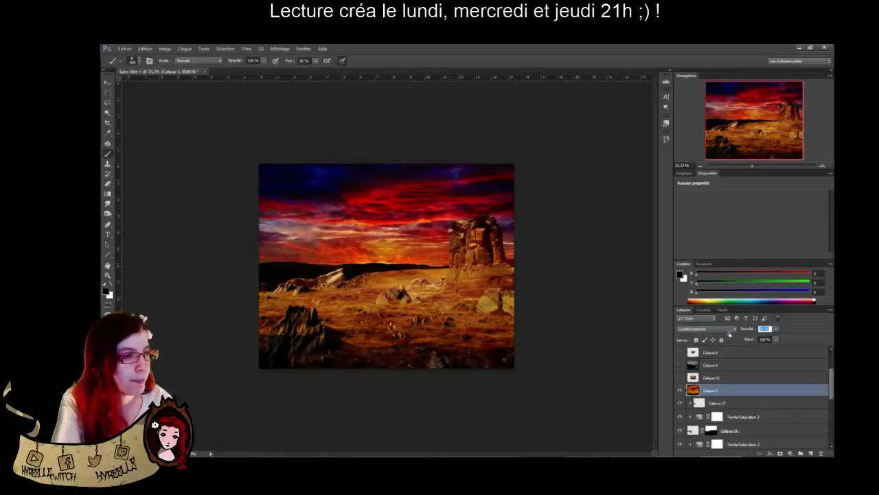
{"action": "type", "text": "62"}
{"action": "key", "text": "Return"}
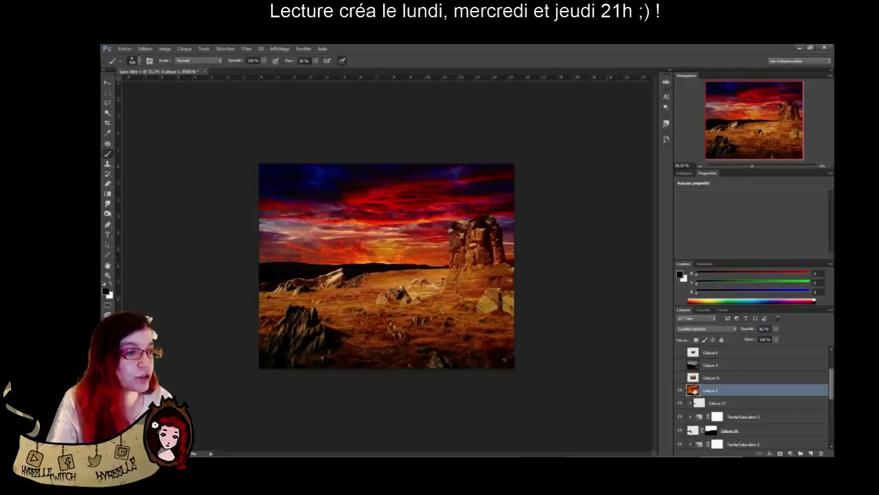
{"action": "left_click", "coordinate": [679, 389]}
{"action": "left_click", "coordinate": [679, 390]}
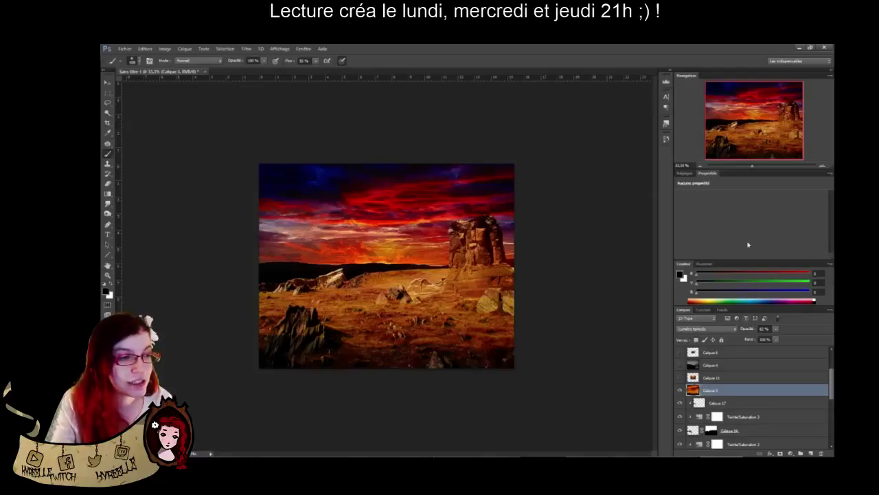
Free-transform the orange sky layer, enlarging it slightly and shifting it down across the landscape
{"action": "key", "text": "ctrl+t"}
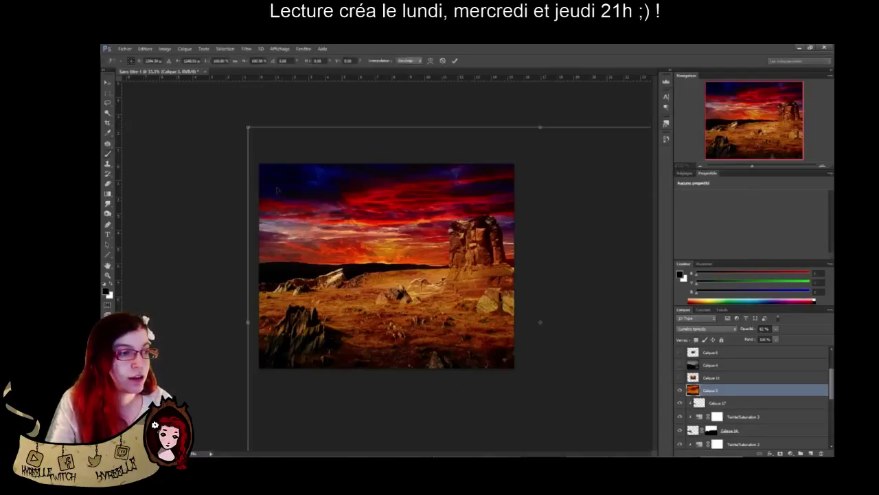
{"action": "left_click_drag", "start_coordinate": [248, 127], "coordinate": [174, 80]}
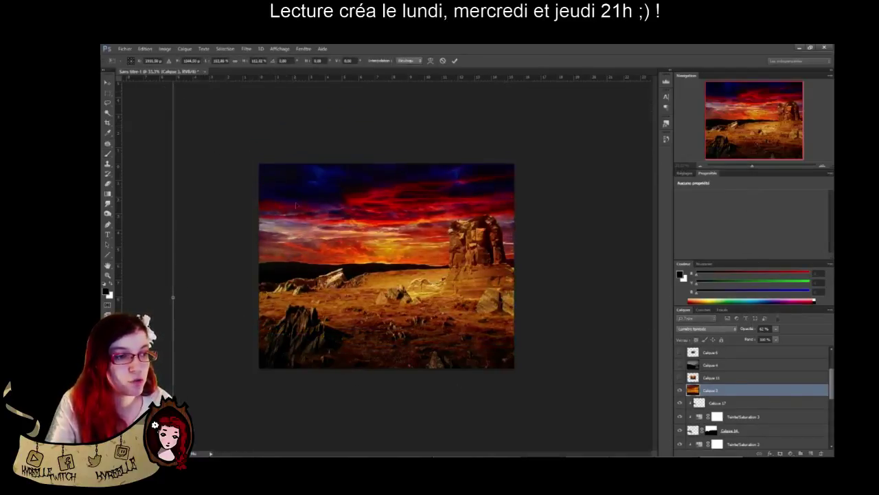
{"action": "mouse_move", "coordinate": [295, 205]}
{"action": "left_mouse_down"}
{"action": "mouse_move", "coordinate": [351, 281]}
{"action": "mouse_move", "coordinate": [347, 273]}
{"action": "left_mouse_up"}
{"action": "key", "text": "Return"}
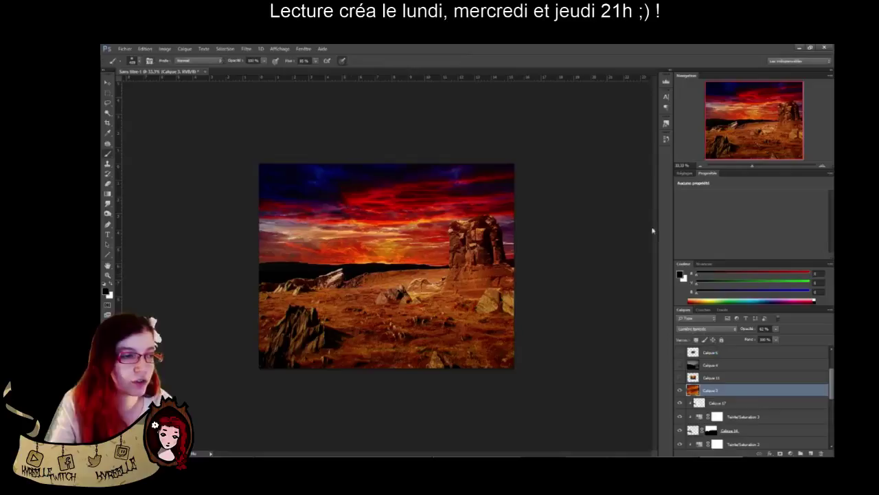
Move the hidden sun layer Calque 11 down the stack, directly above Calque 18 copie, and make it visible
{"action": "left_click_drag", "start_coordinate": [734, 380], "coordinate": [766, 426]}
{"action": "left_click", "coordinate": [734, 405]}
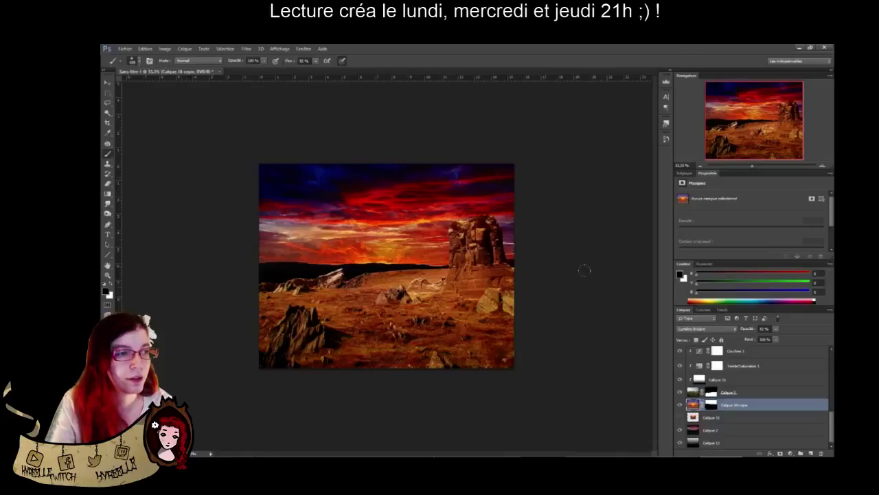
{"action": "left_click_drag", "start_coordinate": [724, 420], "coordinate": [734, 400]}
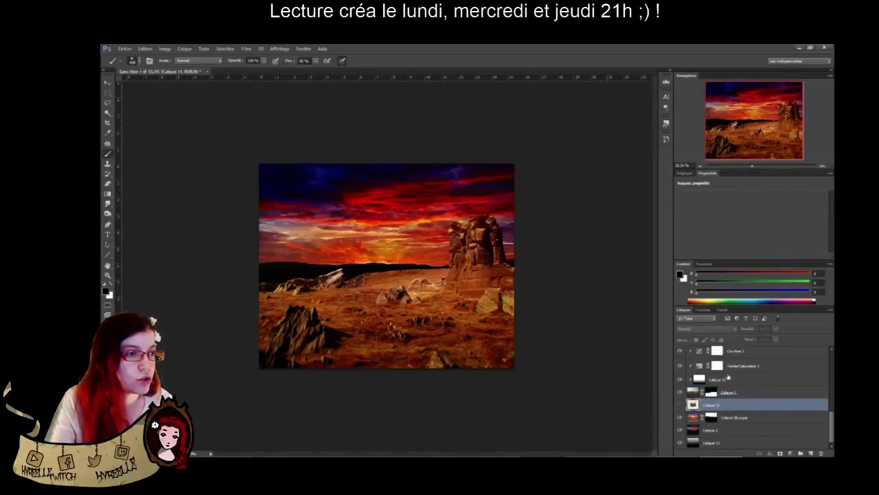
{"action": "left_click", "coordinate": [681, 405]}
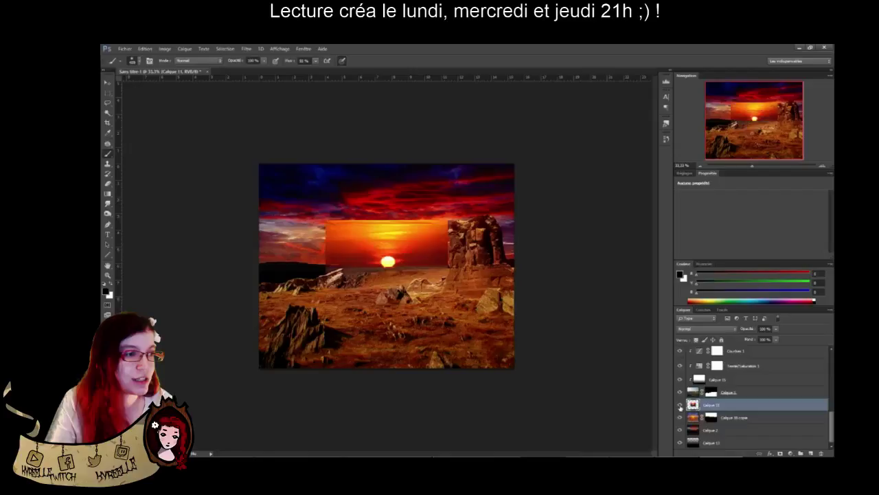
Add a layer mask to Calque 11 and paint out its rectangular edges with black, keeping only the sun and its glow
{"action": "left_click", "coordinate": [823, 165]}
{"action": "left_click", "coordinate": [823, 166]}
{"action": "left_click", "coordinate": [824, 167]}
{"action": "left_click", "coordinate": [824, 166]}
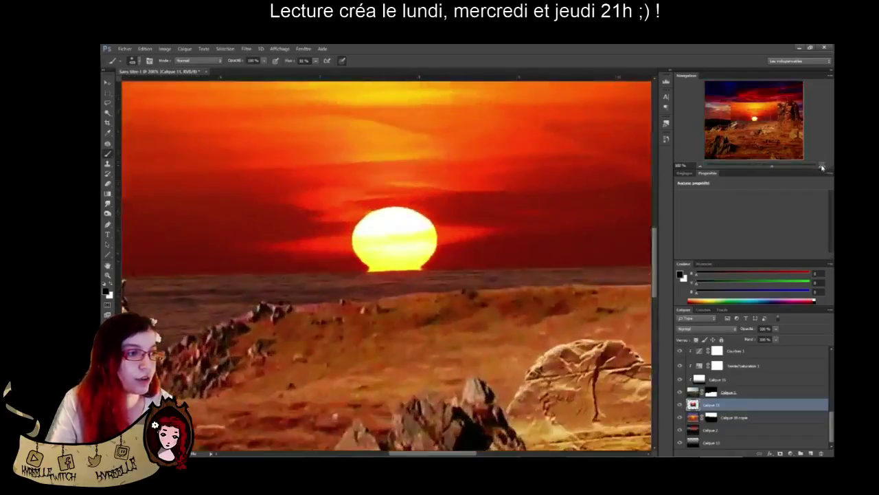
{"action": "left_click", "coordinate": [700, 166]}
{"action": "left_click", "coordinate": [700, 167]}
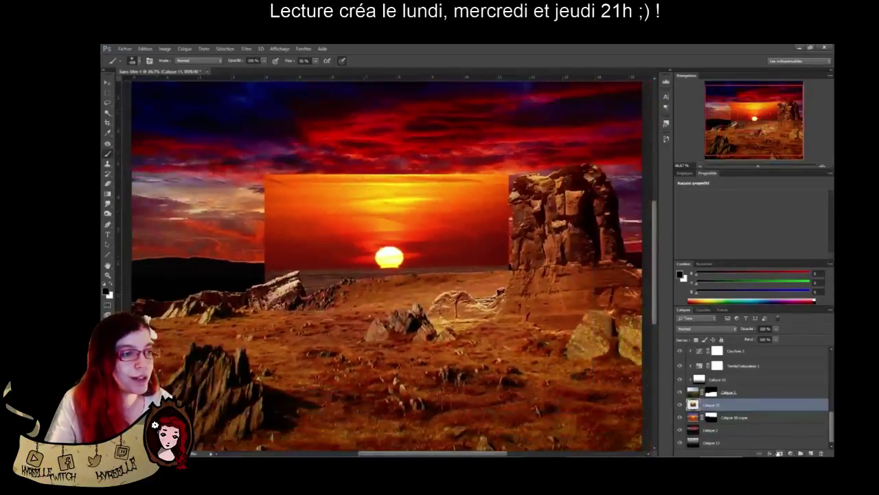
{"action": "left_click", "coordinate": [781, 453]}
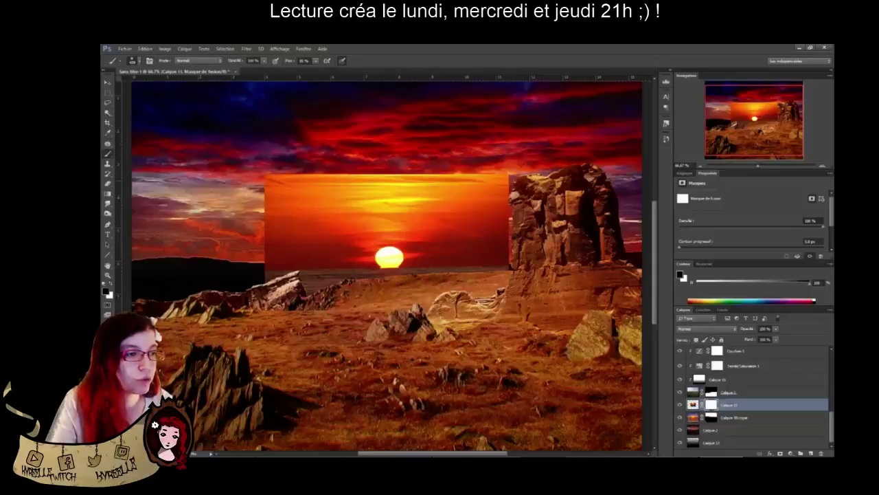
{"action": "mouse_move", "coordinate": [266, 179]}
{"action": "left_mouse_down"}
{"action": "mouse_move", "coordinate": [508, 184]}
{"action": "mouse_move", "coordinate": [489, 241]}
{"action": "mouse_move", "coordinate": [496, 265]}
{"action": "mouse_move", "coordinate": [480, 268]}
{"action": "mouse_move", "coordinate": [443, 254]}
{"action": "mouse_move", "coordinate": [399, 200]}
{"action": "mouse_move", "coordinate": [274, 206]}
{"action": "mouse_move", "coordinate": [295, 265]}
{"action": "mouse_move", "coordinate": [330, 274]}
{"action": "mouse_move", "coordinate": [415, 269]}
{"action": "mouse_move", "coordinate": [395, 264]}
{"action": "left_mouse_up"}
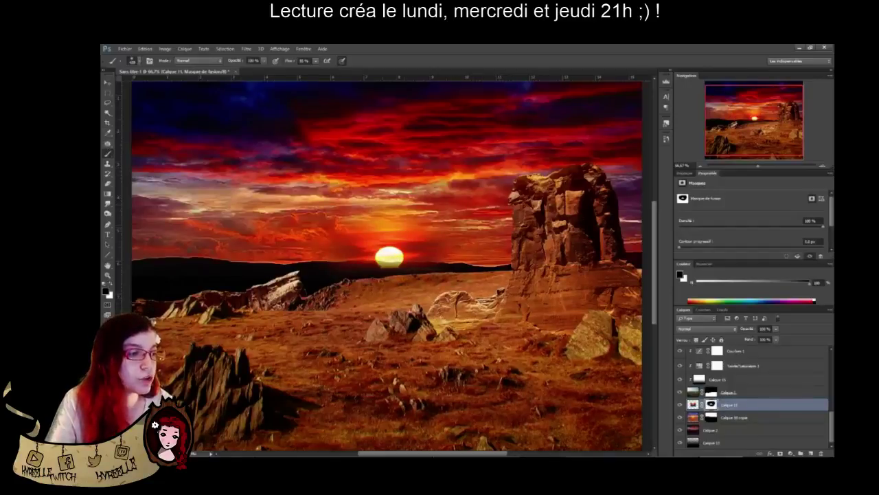
Restore the sun disc on Calque 11's mask with a smaller white brush and compare with the layer hidden
{"action": "key", "text": "x"}
{"action": "right_click", "coordinate": [377, 256]}
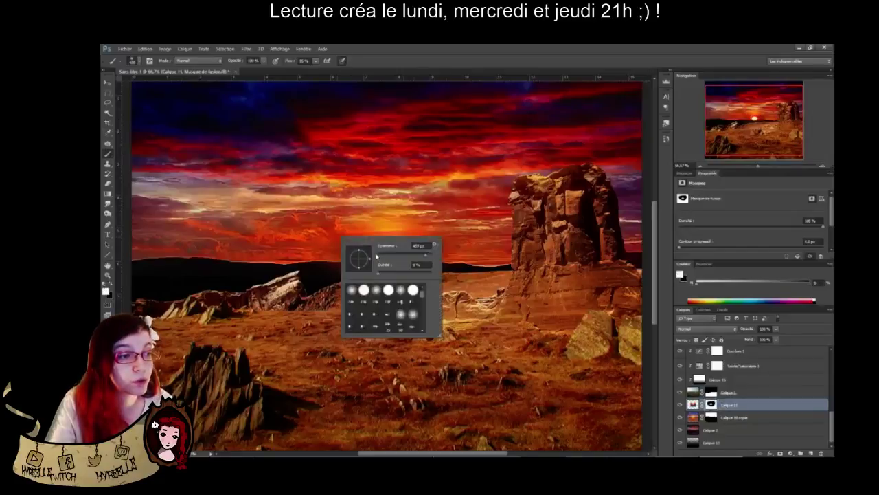
{"action": "key", "text": "Return"}
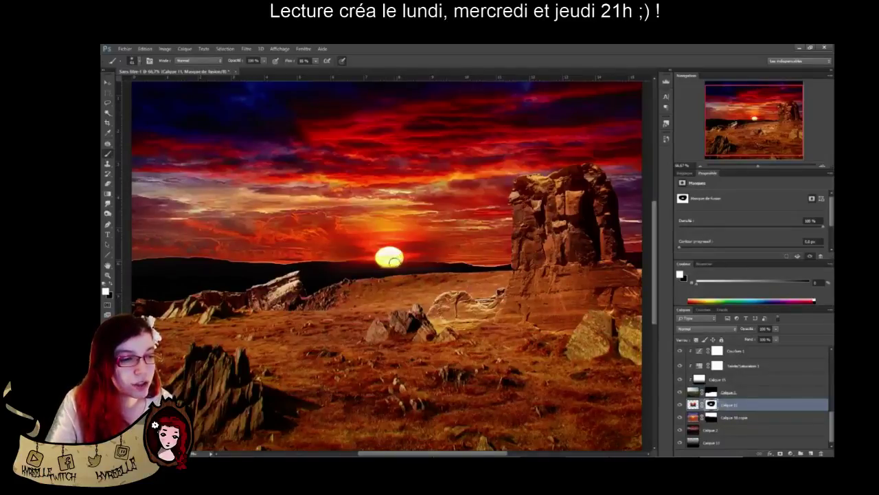
{"action": "mouse_move", "coordinate": [382, 263]}
{"action": "left_mouse_down"}
{"action": "mouse_move", "coordinate": [399, 261]}
{"action": "mouse_move", "coordinate": [383, 257]}
{"action": "mouse_move", "coordinate": [393, 249]}
{"action": "left_mouse_up"}
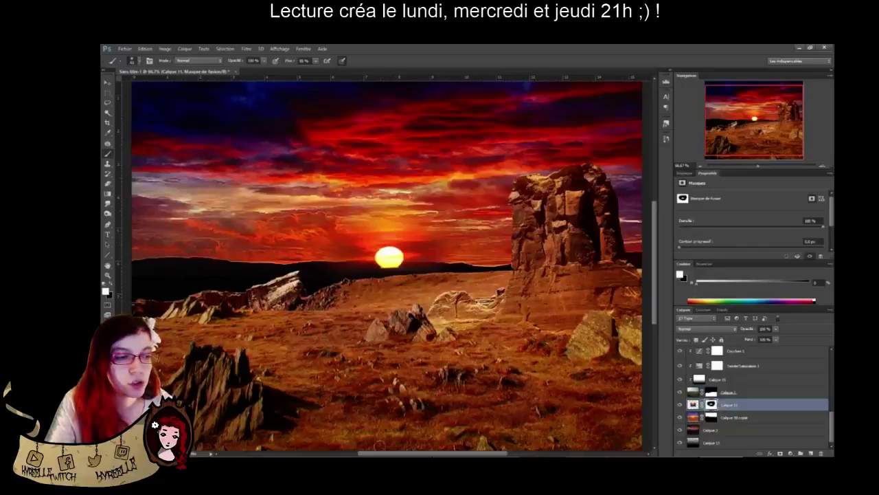
{"action": "left_click", "coordinate": [680, 406]}
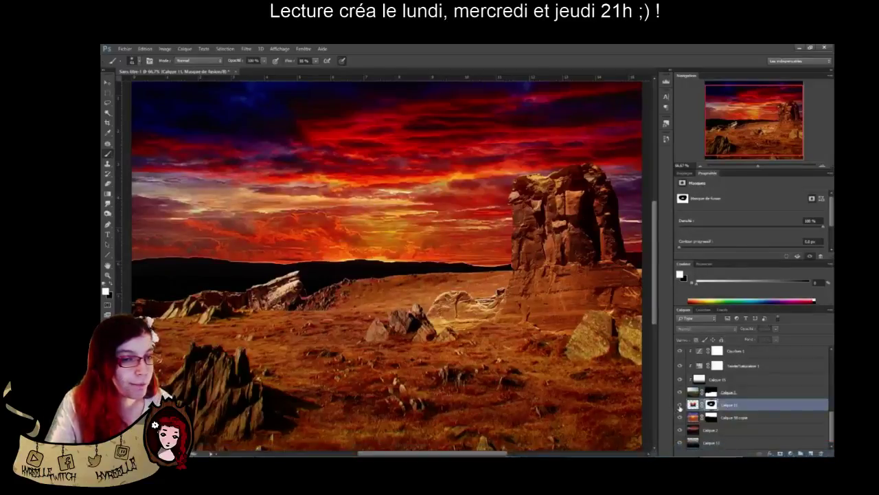
{"action": "left_click", "coordinate": [680, 405]}
Free-transform Calque 11 to raise the sun slightly so it rests on the dark hills
{"action": "key", "text": "ctrl+t"}
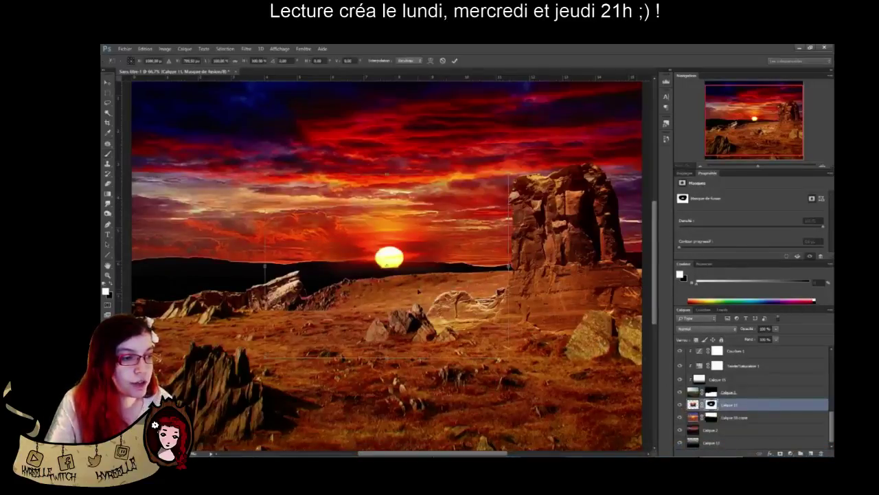
{"action": "mouse_move", "coordinate": [418, 291]}
{"action": "left_mouse_down"}
{"action": "mouse_move", "coordinate": [419, 267]}
{"action": "mouse_move", "coordinate": [419, 282]}
{"action": "left_mouse_up"}
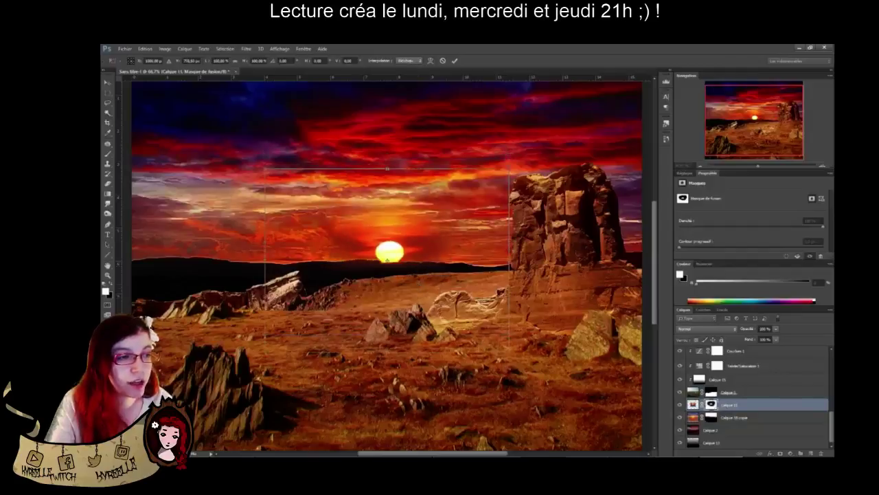
{"action": "key", "text": "Return"}
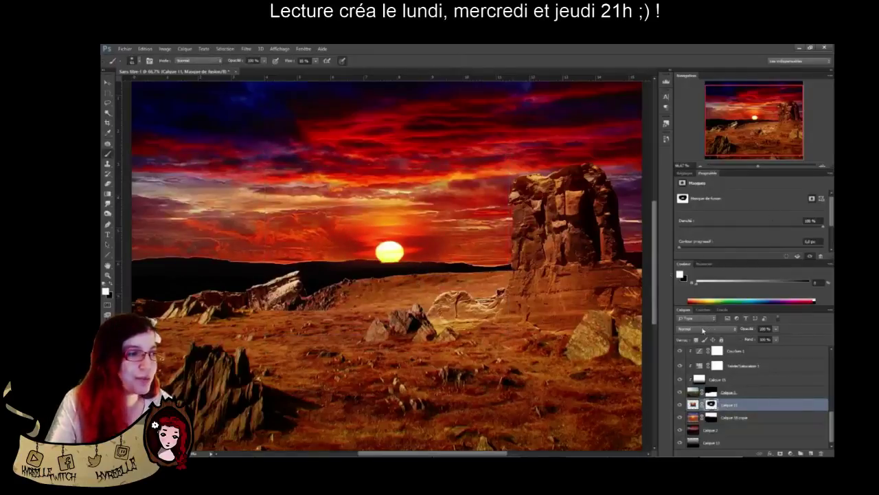
Try blend modes such as Obscurcir and Éclaircir on the masked sun layer, and set it to Lumière ponctuelle
{"action": "left_click", "coordinate": [702, 167]}
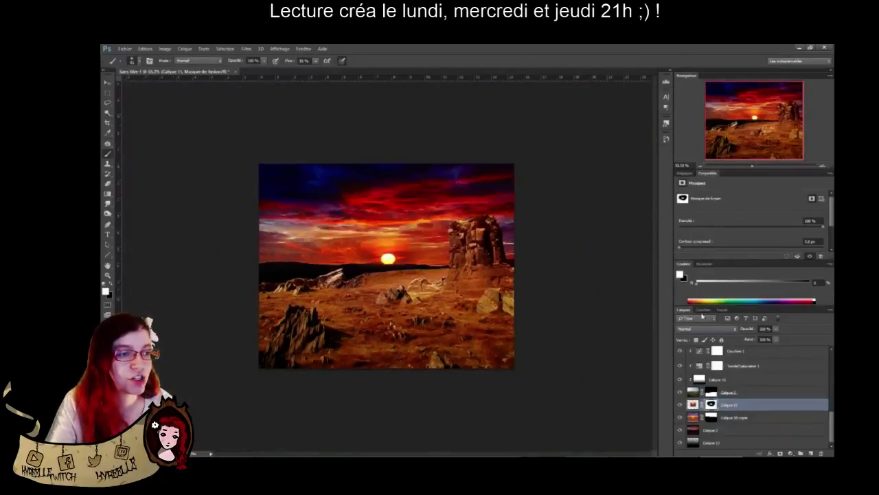
{"action": "left_click", "coordinate": [699, 329]}
{"action": "left_click", "coordinate": [698, 329]}
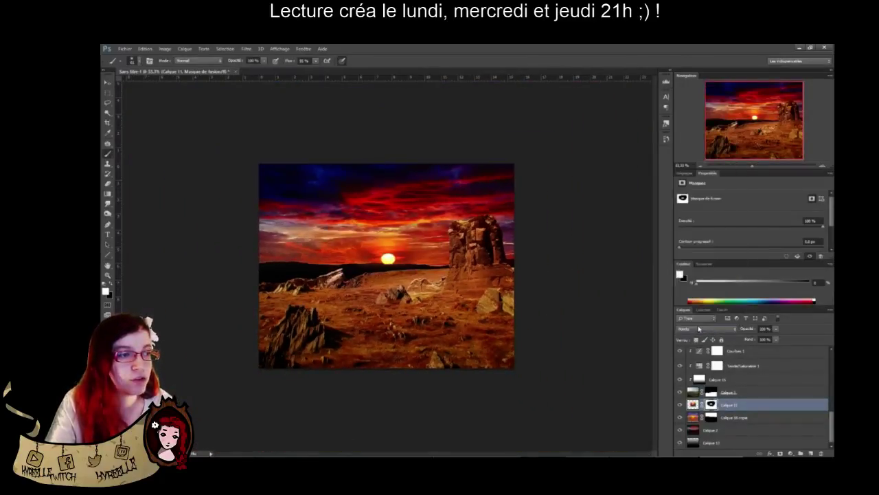
{"action": "key", "text": "Down"}
{"action": "scroll", "coordinate": [698, 328], "scroll_direction": "down", "scroll_amount": 2}
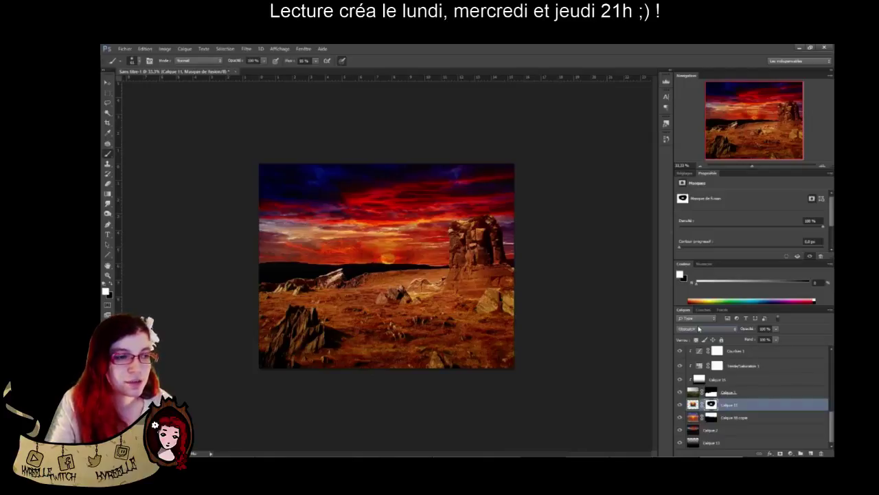
{"action": "scroll", "coordinate": [698, 328], "scroll_direction": "down", "scroll_amount": 2}
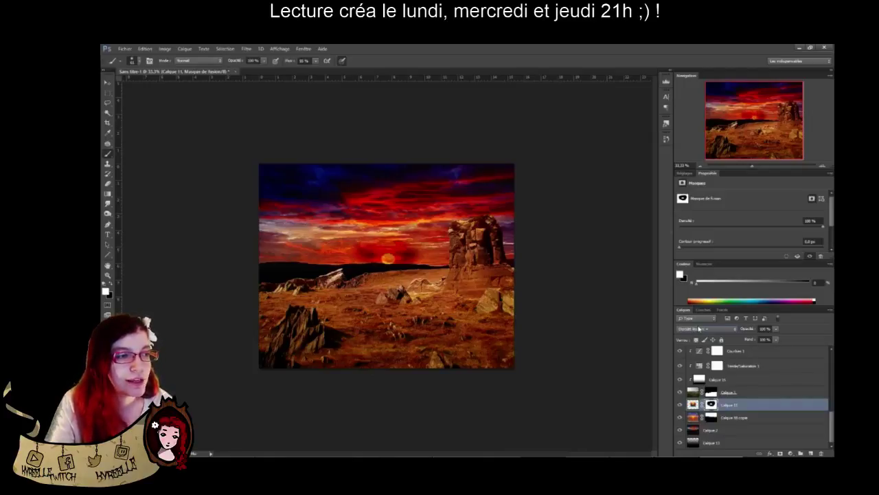
{"action": "scroll", "coordinate": [698, 328], "scroll_direction": "down", "scroll_amount": 2}
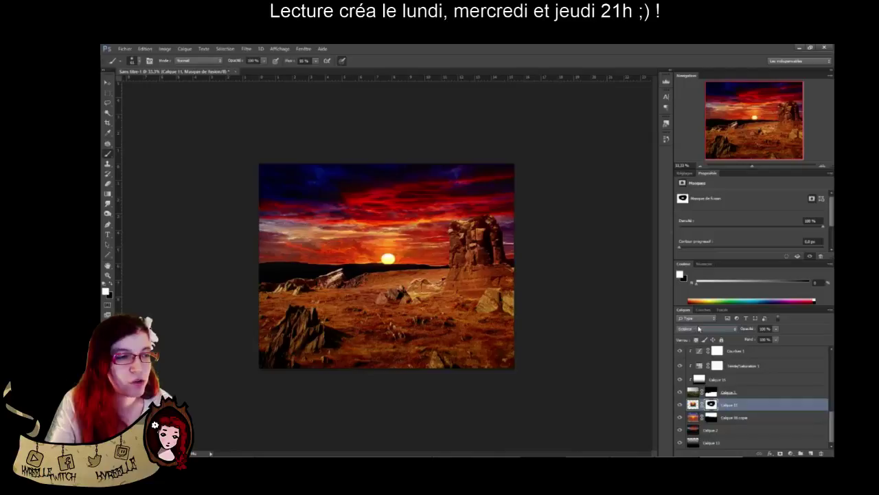
{"action": "scroll", "coordinate": [698, 328], "scroll_direction": "down", "scroll_amount": 1}
{"action": "scroll", "coordinate": [699, 328], "scroll_direction": "down", "scroll_amount": 1}
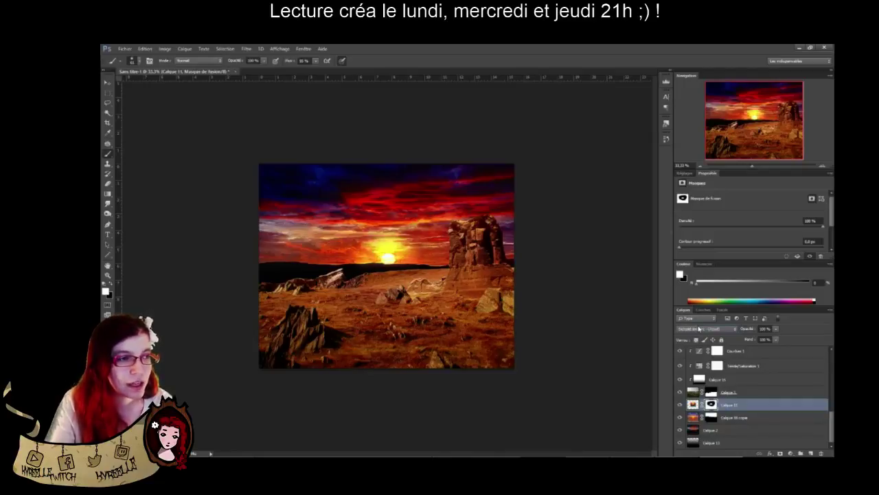
{"action": "scroll", "coordinate": [699, 328], "scroll_direction": "down", "scroll_amount": 1}
{"action": "scroll", "coordinate": [699, 329], "scroll_direction": "down", "scroll_amount": 4}
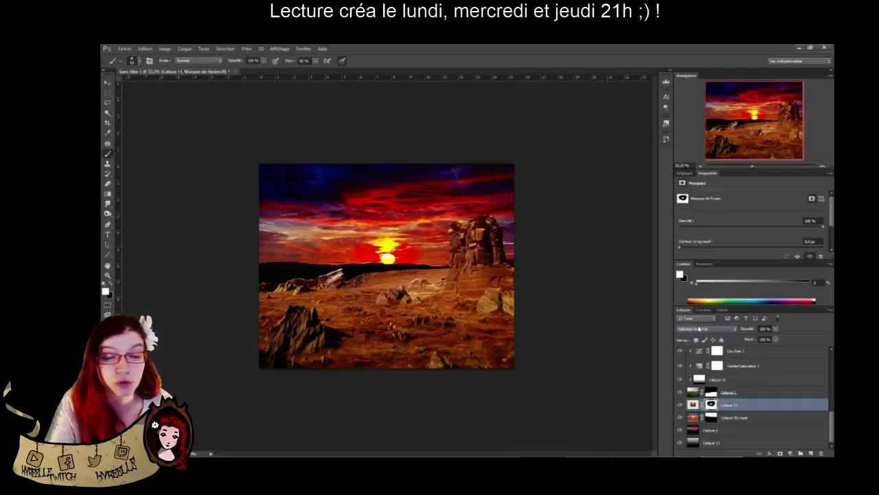
{"action": "scroll", "coordinate": [699, 328], "scroll_direction": "down", "scroll_amount": 1}
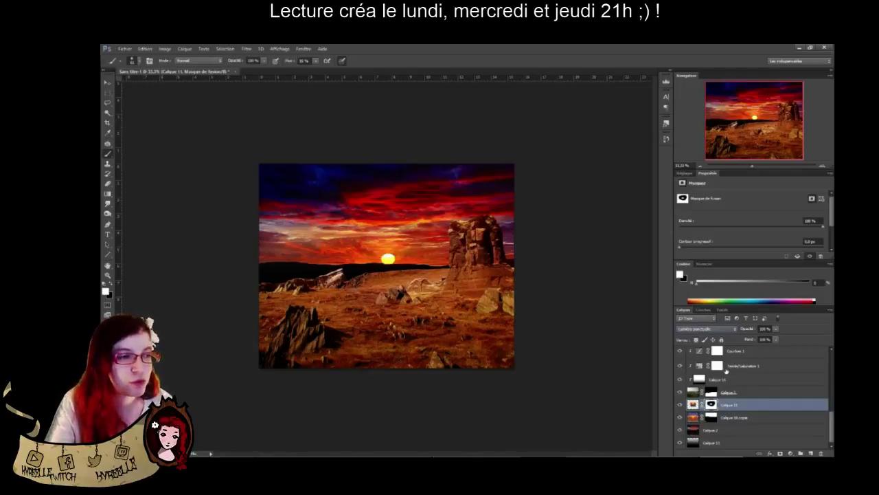
Duplicate Calque 11, hide the original, try different blend modes on the copy, set it to Éclaircir and compare with the sun hidden
{"action": "scroll", "coordinate": [726, 371], "scroll_direction": "up", "scroll_amount": 1}
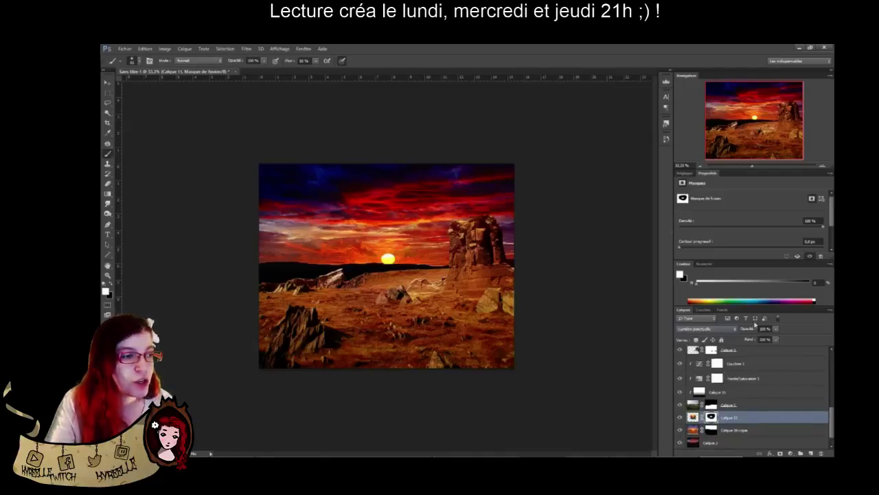
{"action": "left_click_drag", "start_coordinate": [788, 420], "coordinate": [811, 453]}
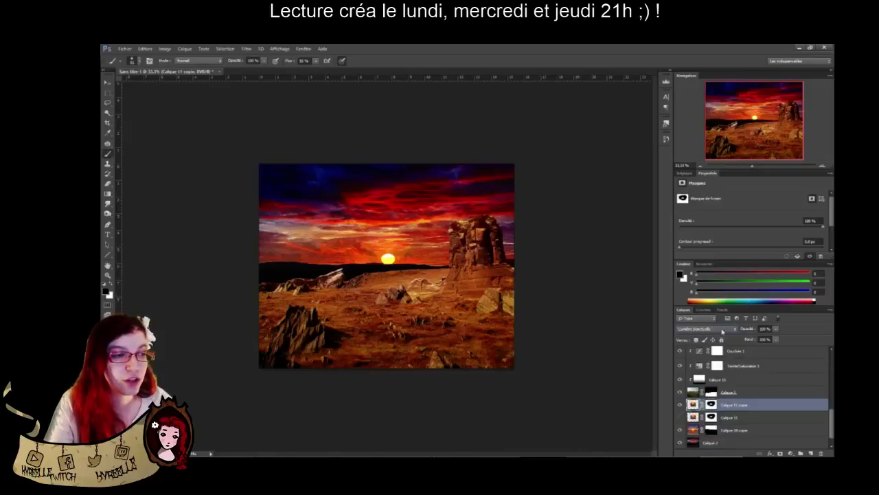
{"action": "scroll", "coordinate": [722, 331], "scroll_direction": "down", "scroll_amount": 6}
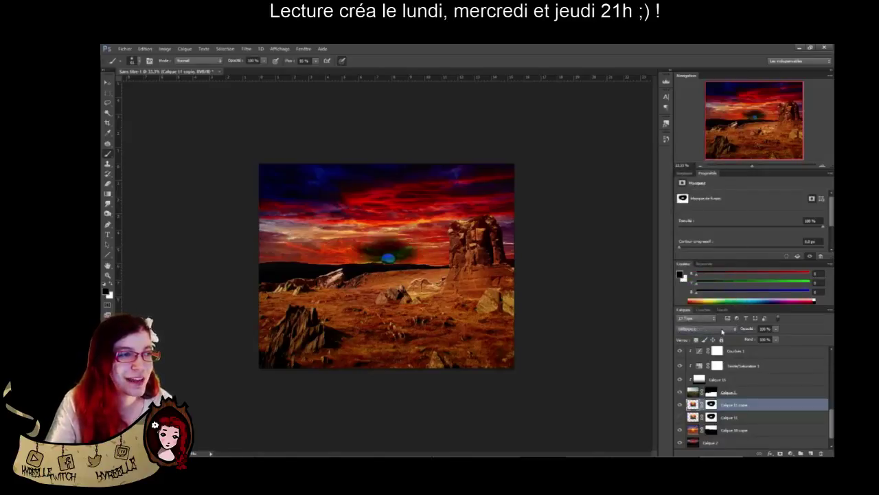
{"action": "scroll", "coordinate": [722, 331], "scroll_direction": "down", "scroll_amount": 1}
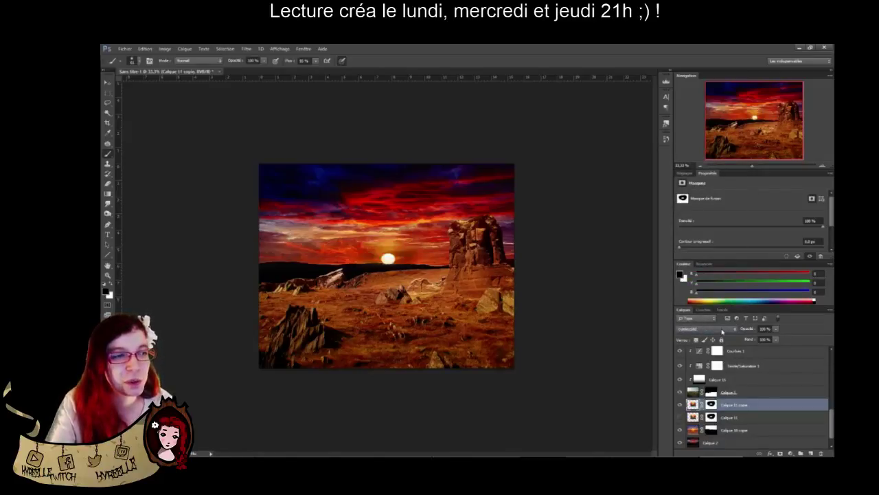
{"action": "scroll", "coordinate": [722, 331], "scroll_direction": "up", "scroll_amount": 8}
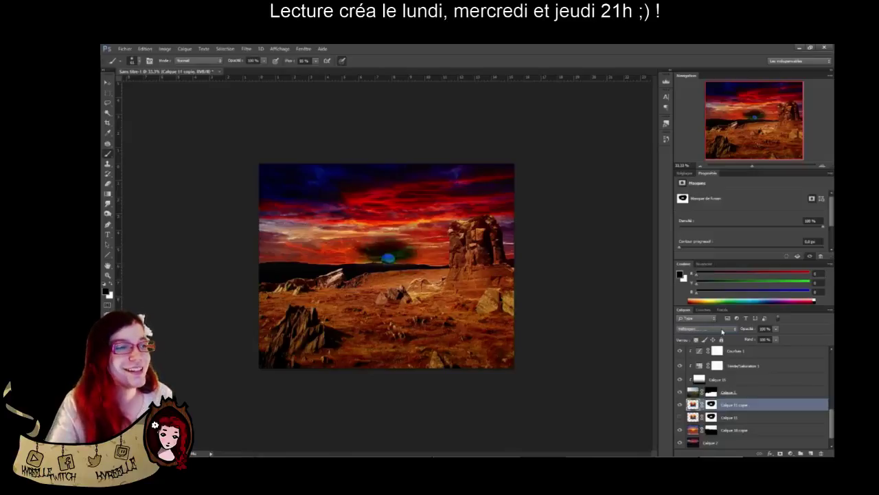
{"action": "scroll", "coordinate": [722, 331], "scroll_direction": "up", "scroll_amount": 3}
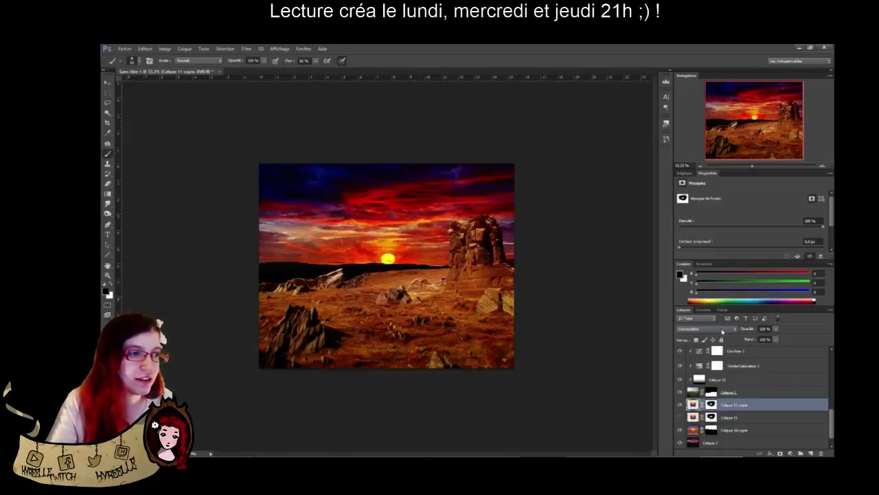
{"action": "scroll", "coordinate": [722, 332], "scroll_direction": "up", "scroll_amount": 4}
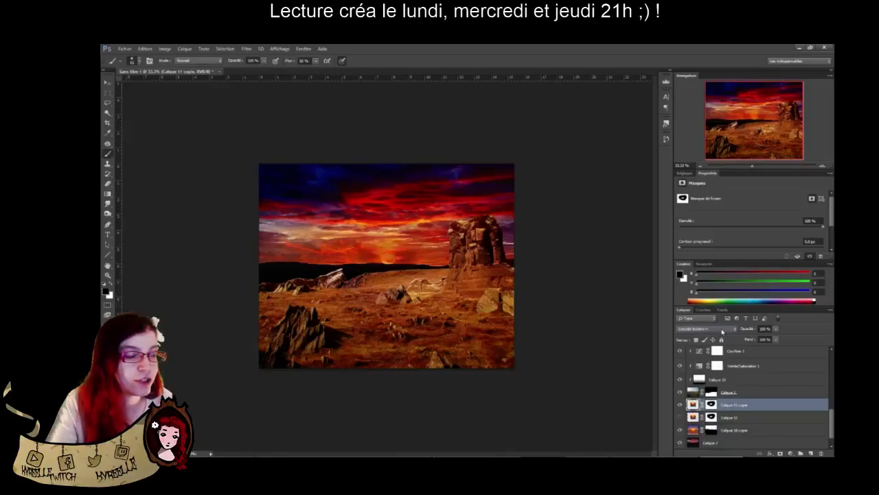
{"action": "scroll", "coordinate": [722, 331], "scroll_direction": "up", "scroll_amount": 4}
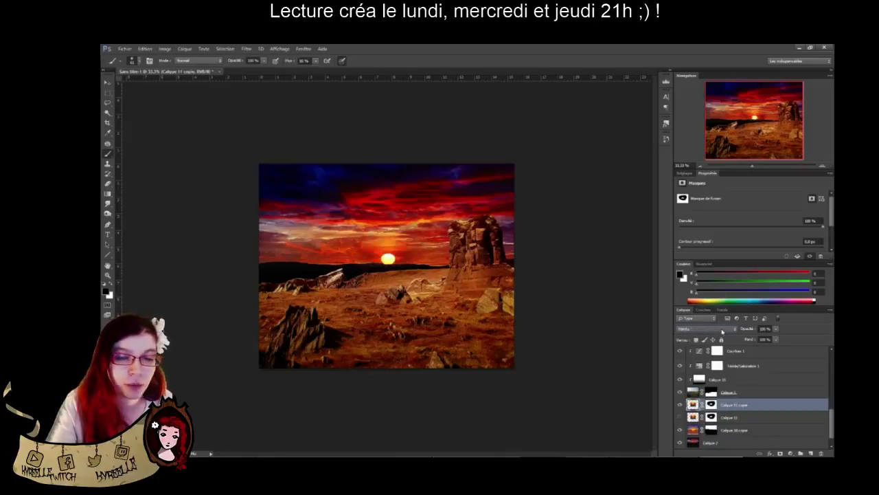
{"action": "scroll", "coordinate": [722, 331], "scroll_direction": "down", "scroll_amount": 3}
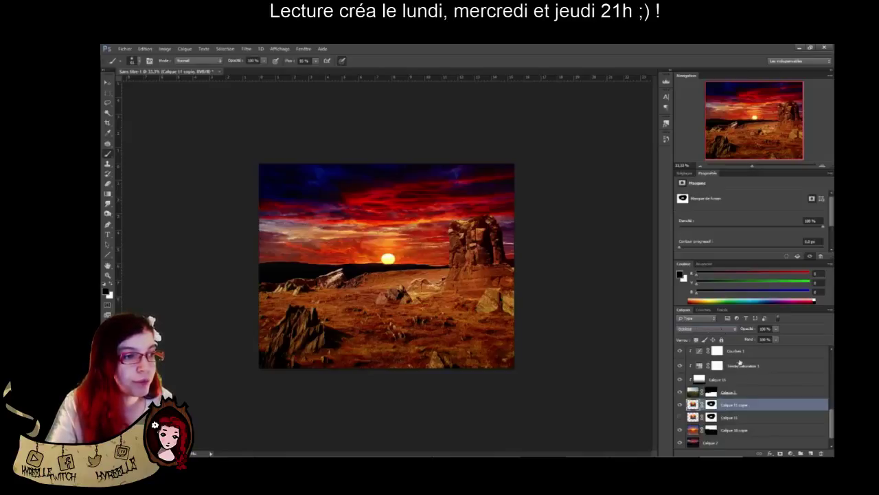
{"action": "left_click", "coordinate": [680, 405]}
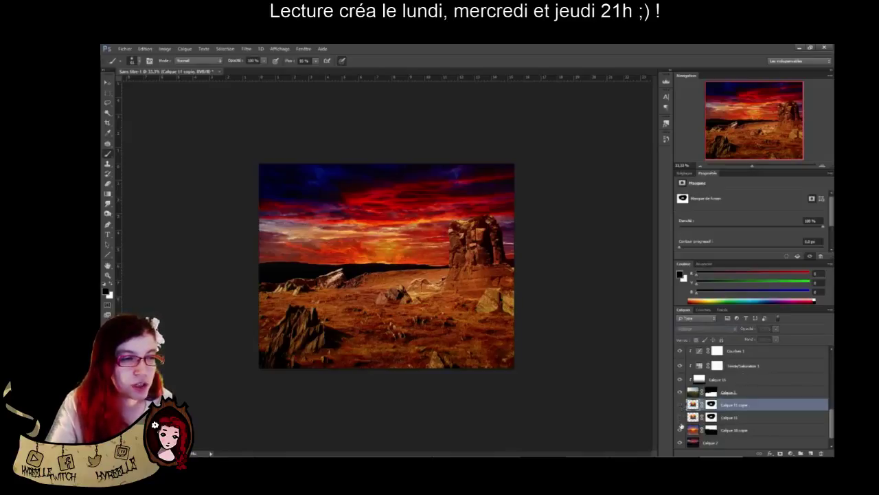
{"action": "left_click", "coordinate": [680, 418]}
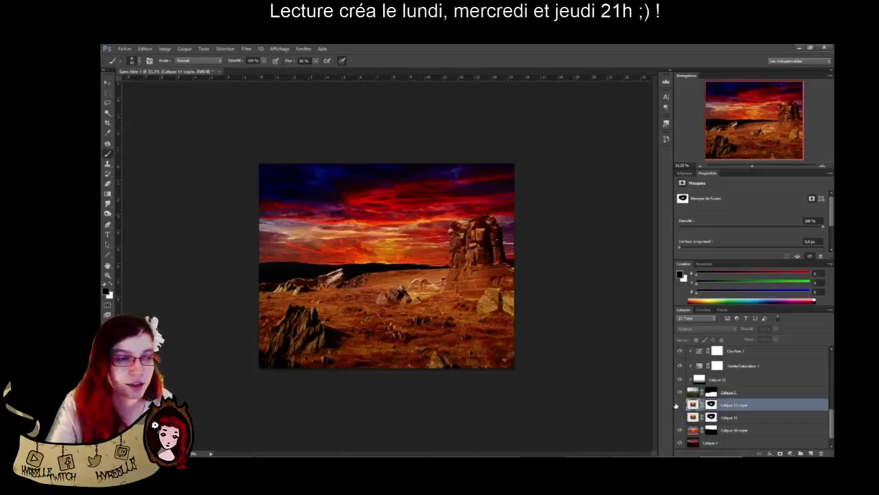
{"action": "left_click", "coordinate": [680, 405]}
Set Calque 11 copie to Couleur plus claire, compare it with the original Calque 11, and leave only the original sun layer visible
{"action": "left_click", "coordinate": [708, 336]}
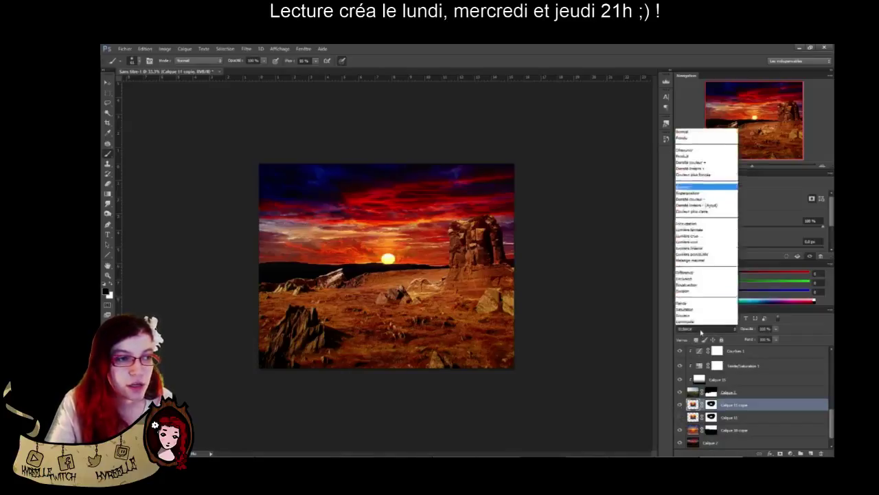
{"action": "left_click", "coordinate": [702, 332]}
{"action": "key", "text": "Down"}
{"action": "key", "text": "Down"}
{"action": "key", "text": "Down"}
{"action": "key", "text": "Down"}
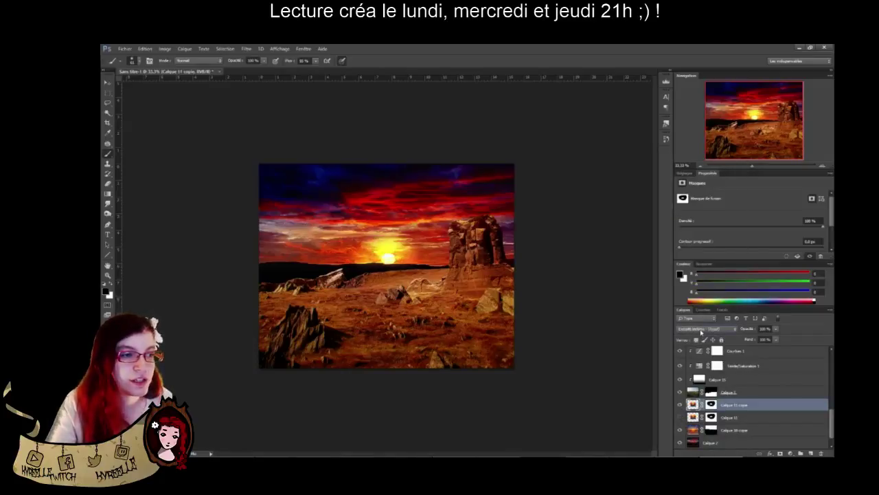
{"action": "left_click", "coordinate": [680, 405]}
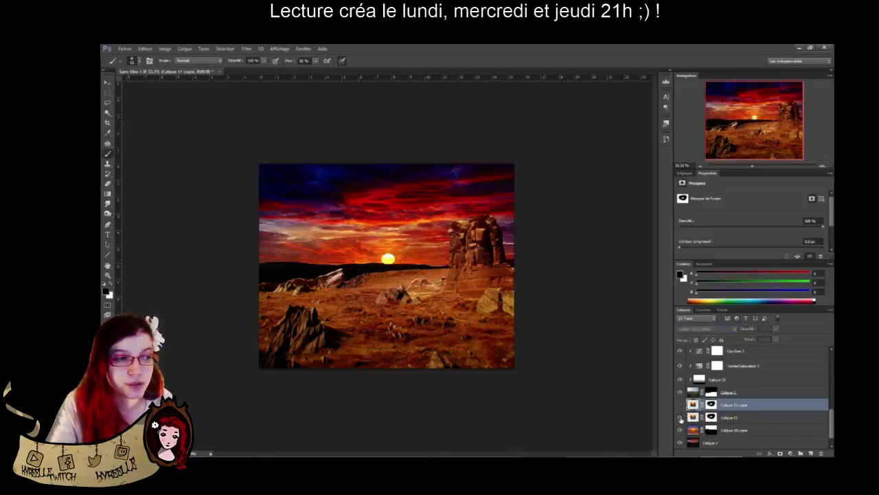
{"action": "left_click", "coordinate": [679, 405]}
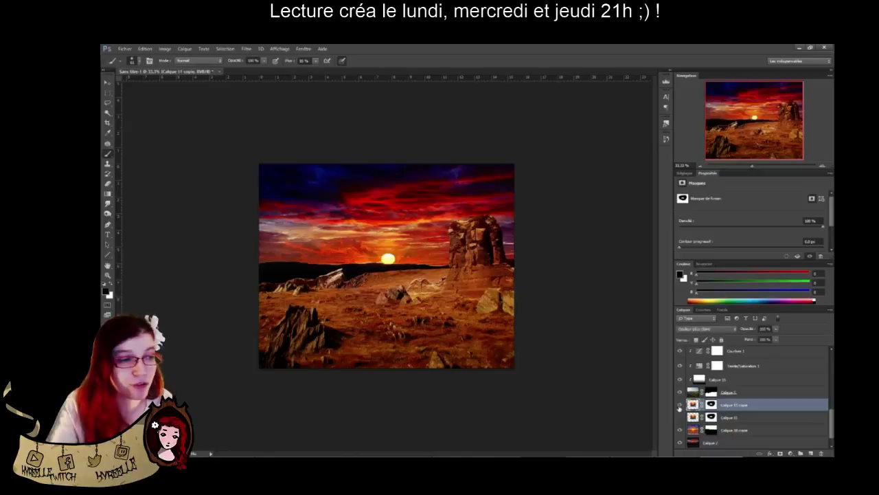
{"action": "left_click", "coordinate": [679, 405]}
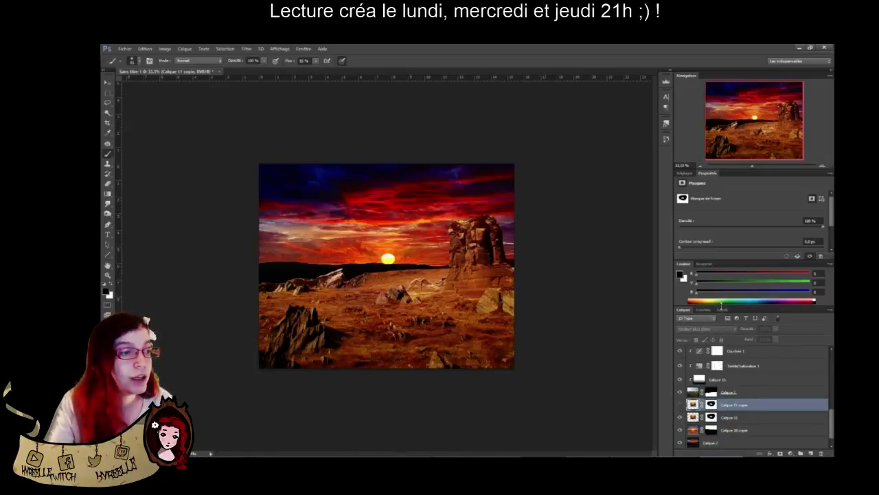
Free-transform Calque 11 to enlarge the sun to about 198 % and position it so it rests on the dark hills
{"action": "left_click", "coordinate": [746, 417]}
{"action": "key", "text": "ctrl+t"}
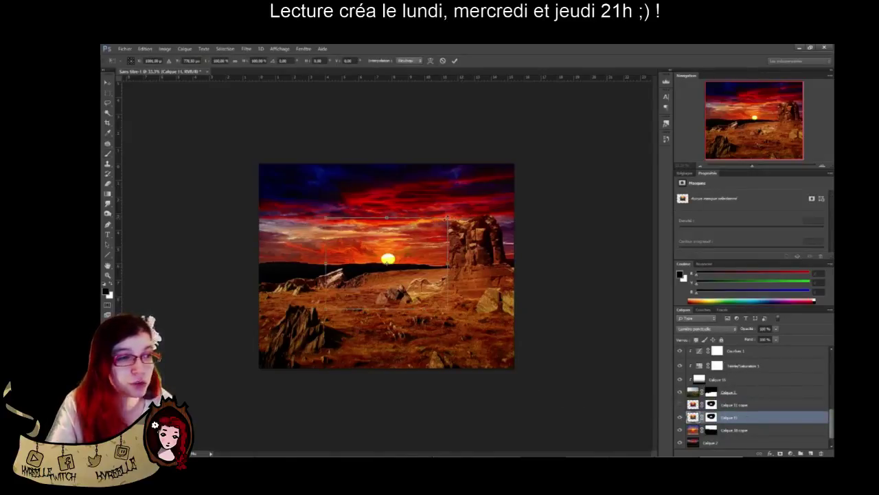
{"action": "left_click_drag", "start_coordinate": [447, 218], "coordinate": [517, 190]}
{"action": "left_click_drag", "start_coordinate": [434, 252], "coordinate": [435, 252]}
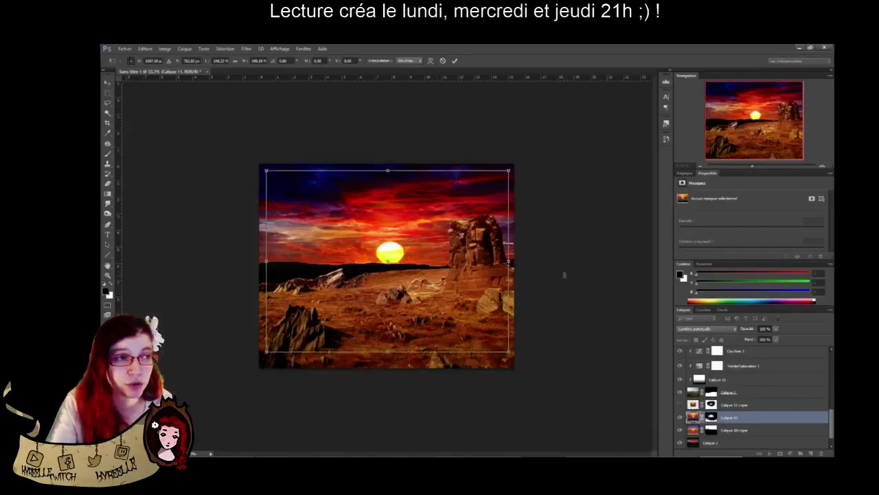
{"action": "key", "text": "Return"}
{"action": "left_click", "coordinate": [108, 83]}
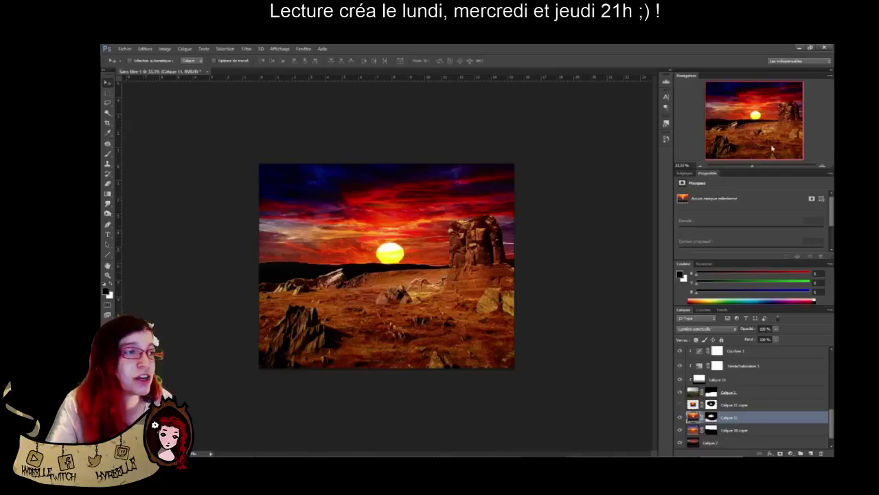
Apply the Fluidité filter to Calque 11, pushing the sun's lower-left edge outward where it meets the hills
{"action": "left_click", "coordinate": [822, 165]}
{"action": "left_click", "coordinate": [822, 165]}
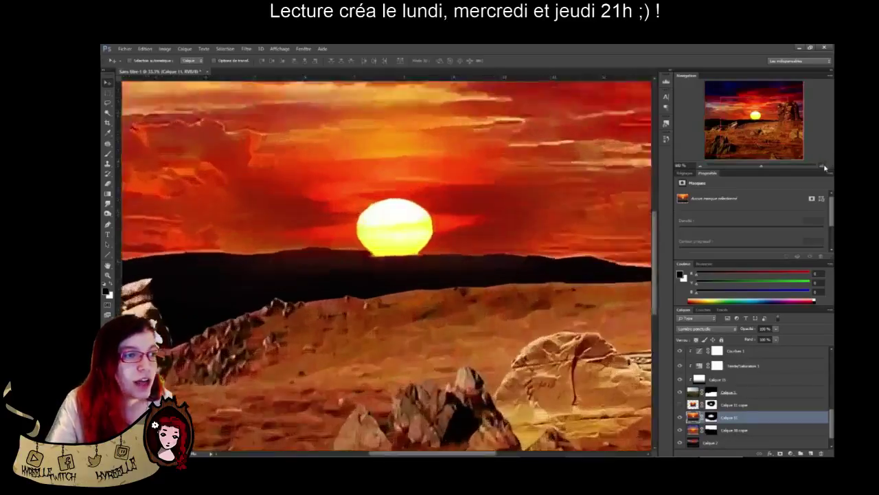
{"action": "left_click", "coordinate": [822, 165]}
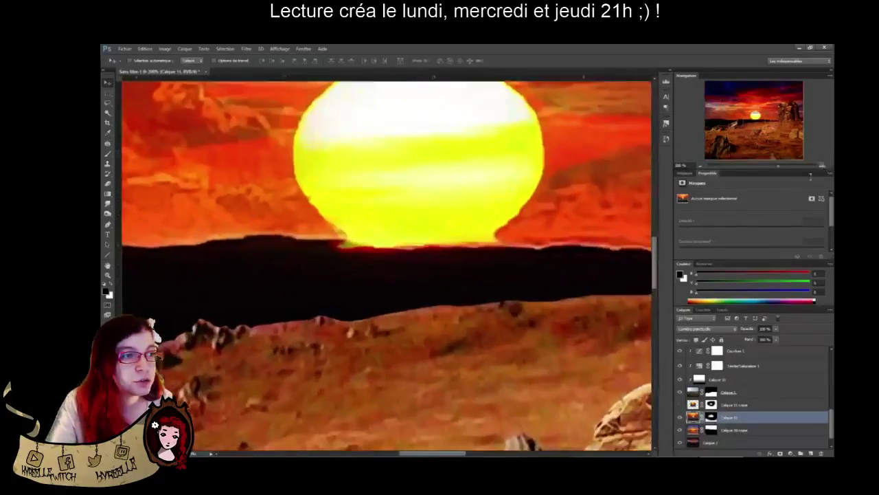
{"action": "left_click", "coordinate": [246, 49]}
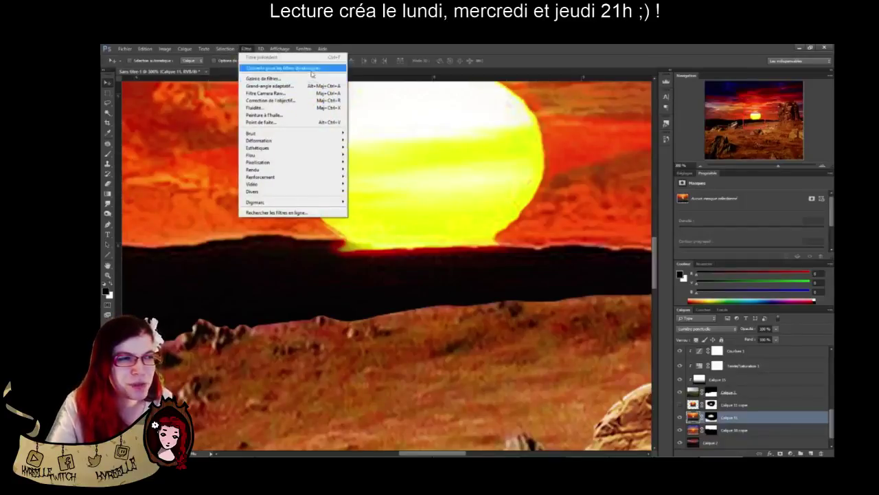
{"action": "key", "text": "Escape"}
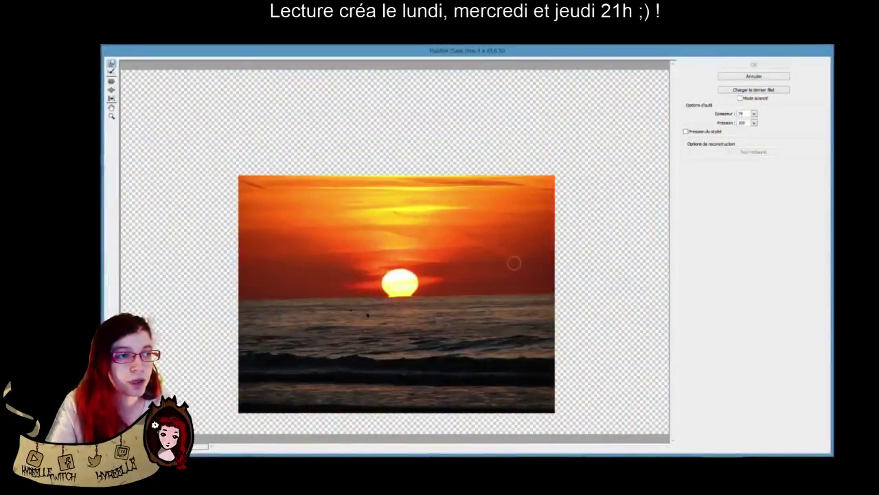
{"action": "left_click", "coordinate": [388, 294]}
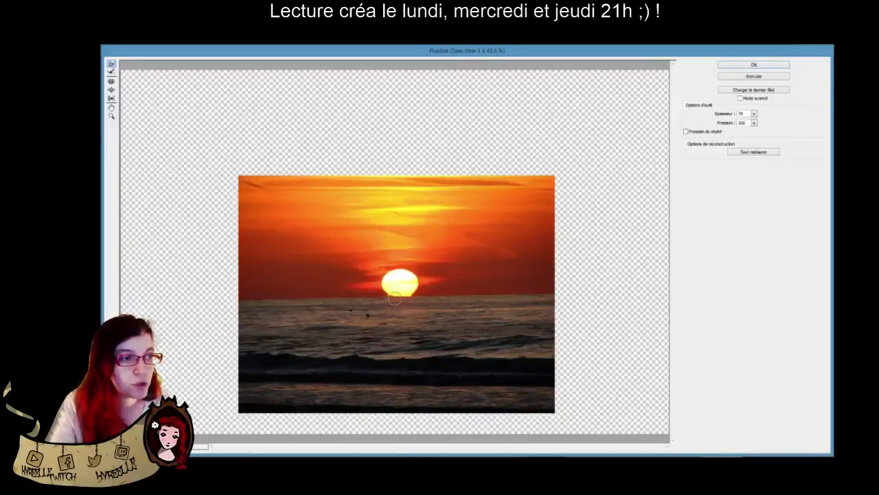
{"action": "left_click", "coordinate": [742, 65]}
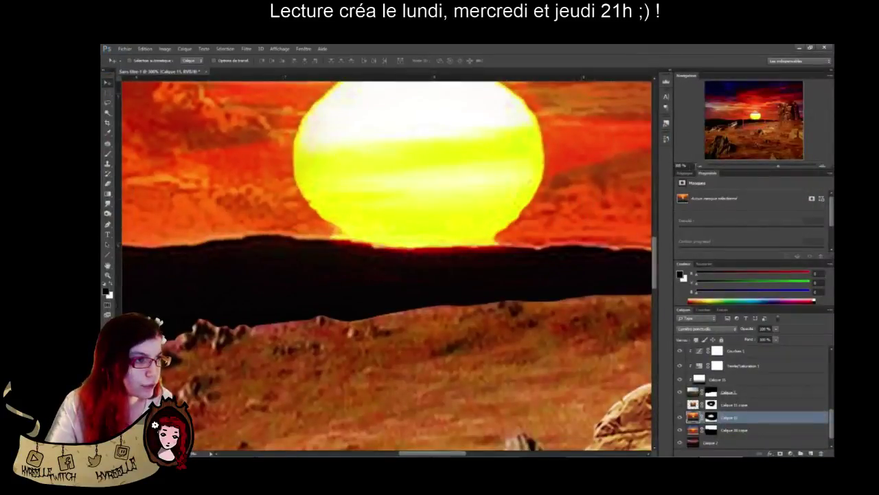
{"action": "left_click", "coordinate": [702, 167]}
{"action": "left_click", "coordinate": [702, 166]}
{"action": "left_click", "coordinate": [702, 166]}
{"action": "left_click", "coordinate": [702, 166]}
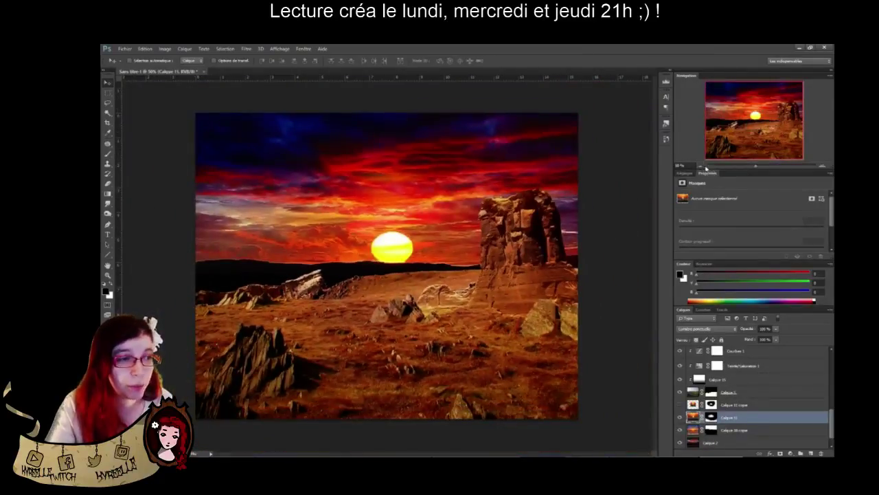
{"action": "left_click", "coordinate": [703, 166]}
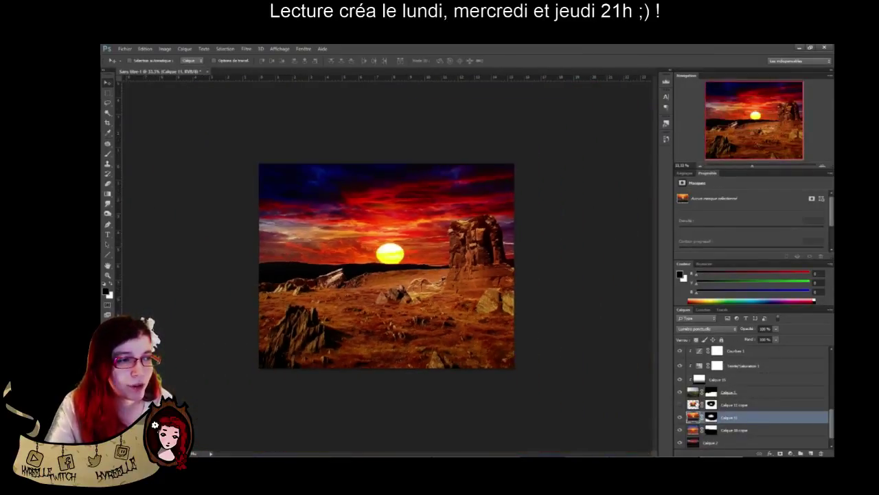
{"action": "left_click", "coordinate": [693, 406]}
{"action": "left_click", "coordinate": [695, 418]}
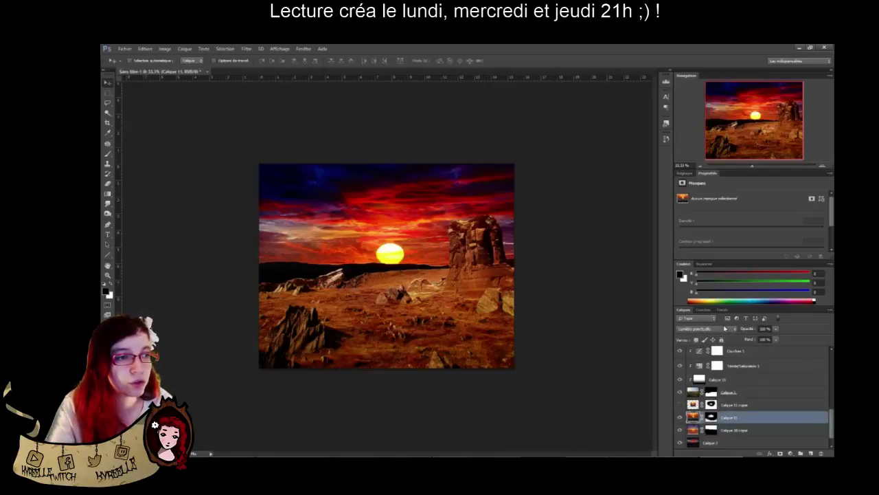
{"action": "left_click", "coordinate": [745, 329]}
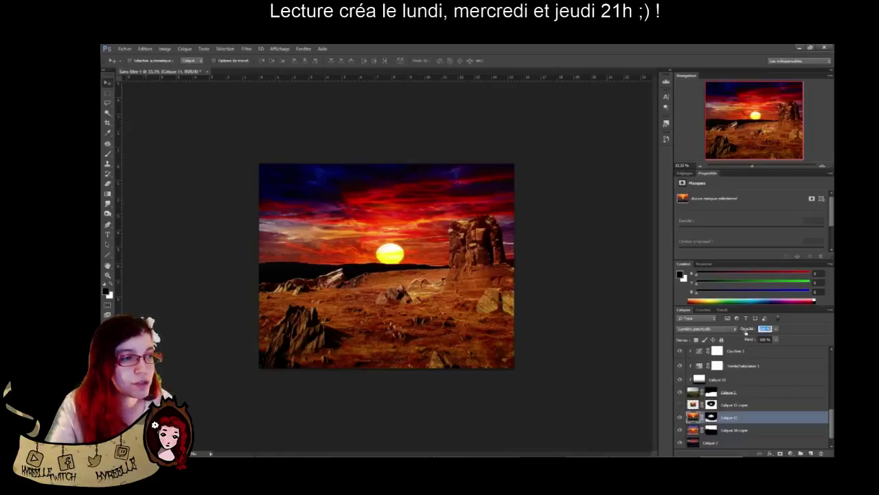
{"action": "left_click", "coordinate": [767, 333]}
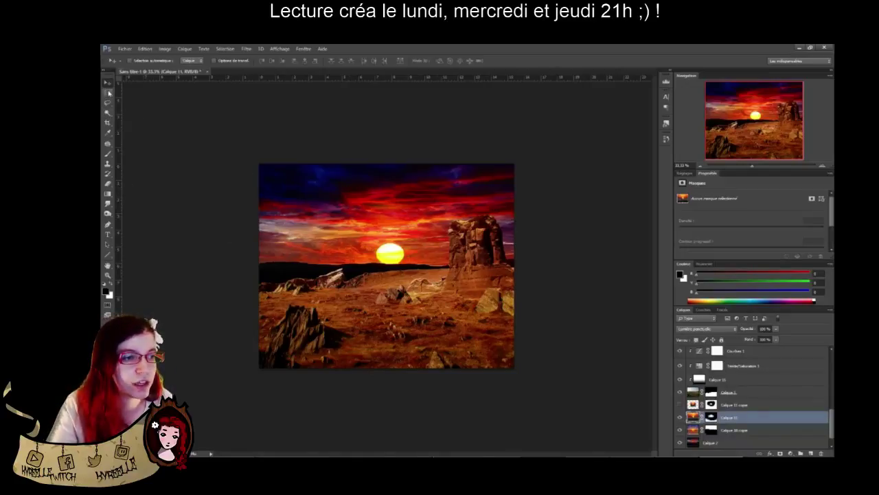
Draw an elliptical selection with a 20 px feather around the sun and its glow, and invert the selection
{"action": "left_click_drag", "start_coordinate": [107, 92], "coordinate": [138, 101]}
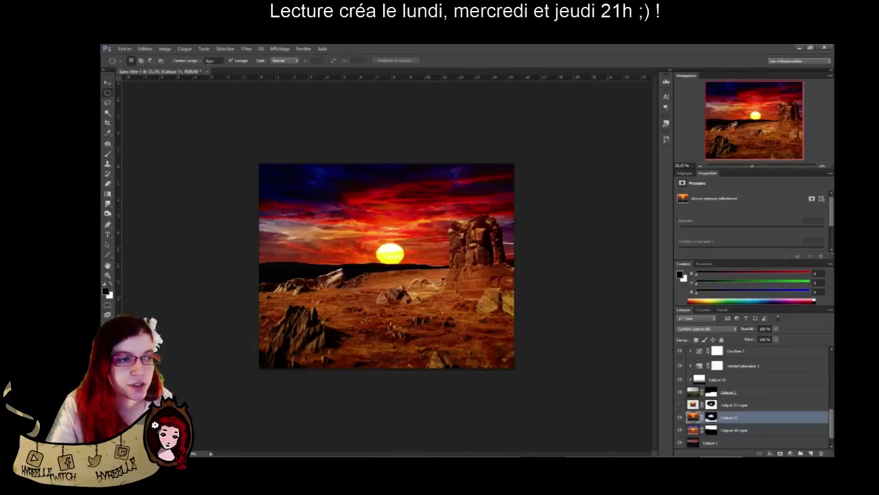
{"action": "left_click", "coordinate": [210, 61]}
{"action": "type", "text": "0"}
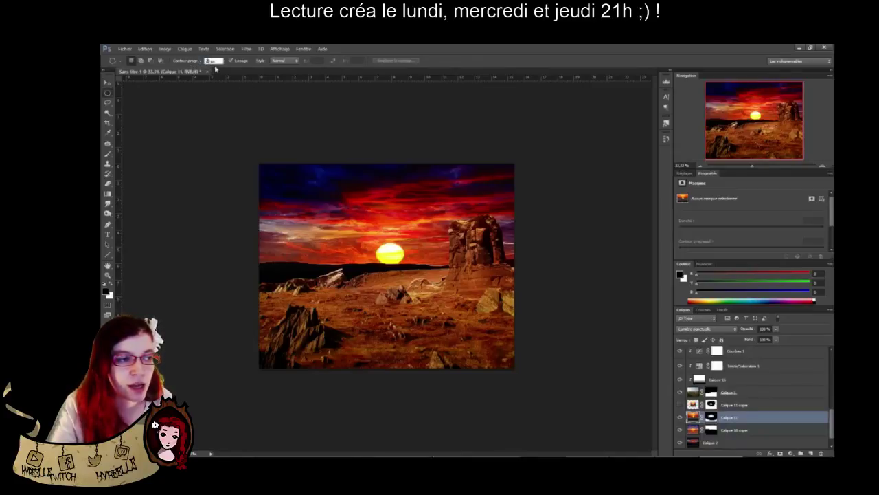
{"action": "left_click_drag", "start_coordinate": [414, 233], "coordinate": [397, 266]}
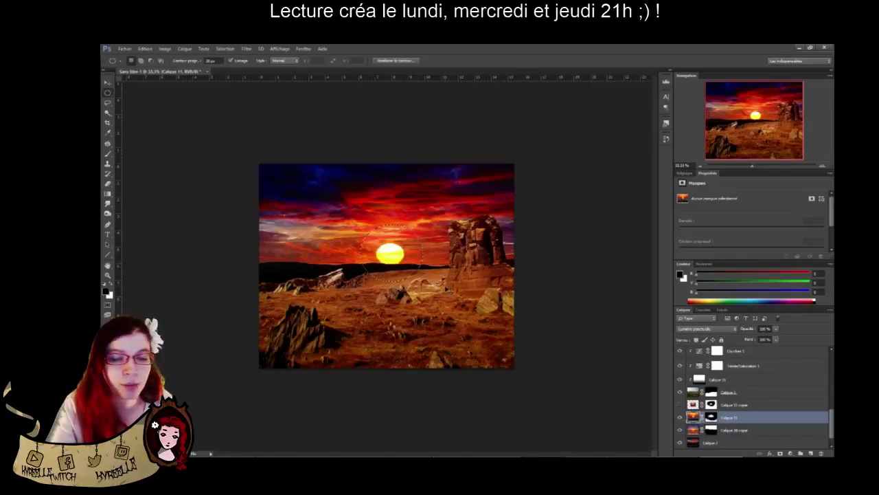
{"action": "key", "text": "ctrl+shift+i"}
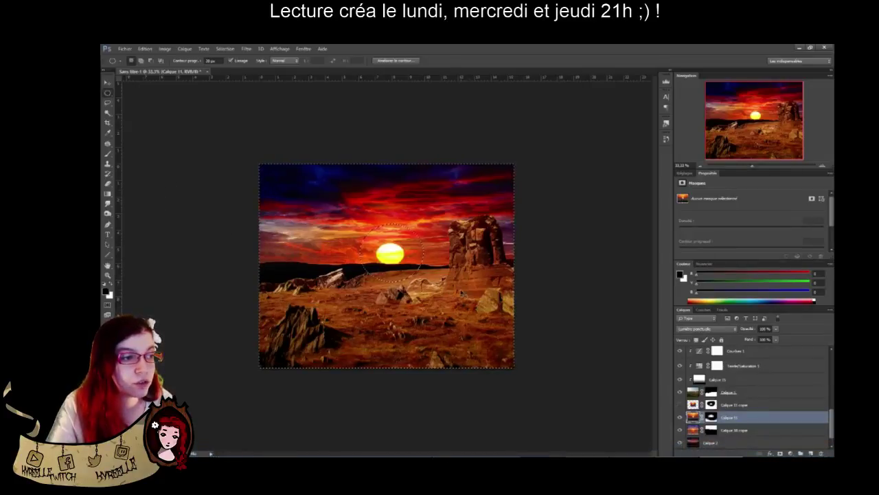
{"action": "key", "text": "ctrl+i"}
{"action": "key", "text": "ctrl+z"}
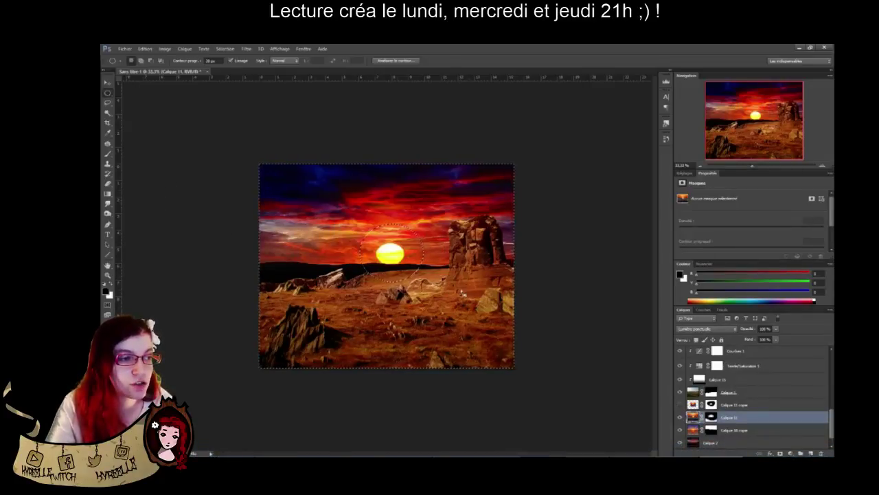
Activate the Brush tool and enlarge its tip to cover the sky around the sun
{"action": "left_click", "coordinate": [107, 156]}
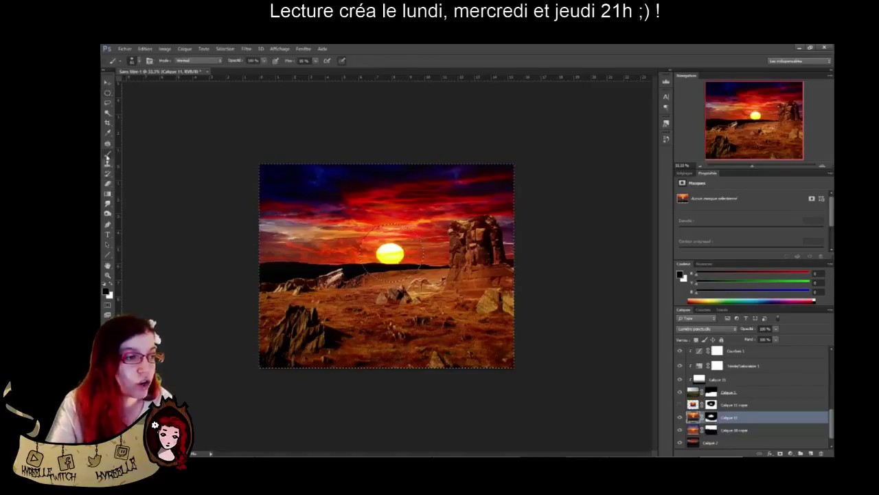
{"action": "right_click", "coordinate": [391, 253]}
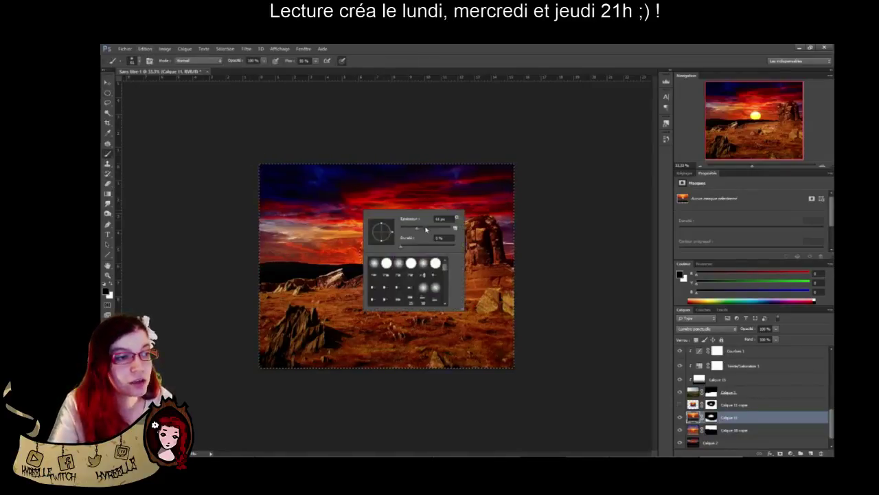
{"action": "left_click", "coordinate": [426, 228]}
{"action": "left_click", "coordinate": [344, 157]}
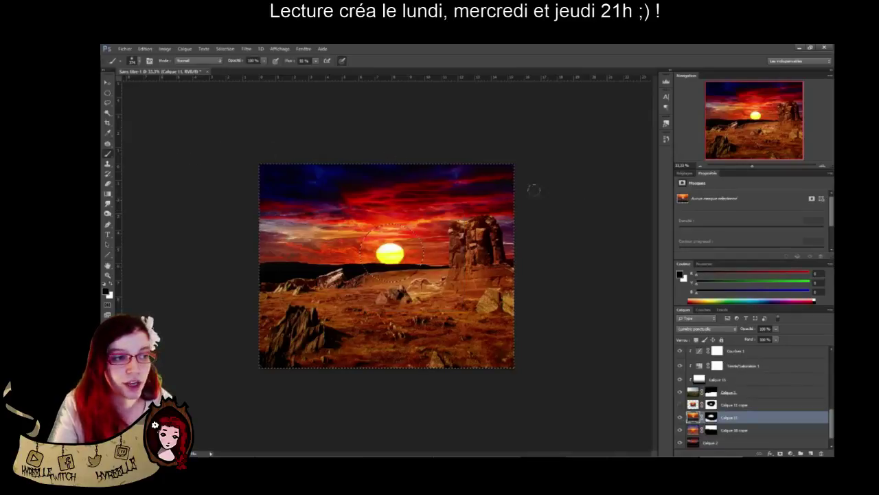
{"action": "mouse_move", "coordinate": [433, 237]}
{"action": "left_mouse_down"}
{"action": "mouse_move", "coordinate": [355, 232]}
{"action": "mouse_move", "coordinate": [339, 243]}
{"action": "mouse_move", "coordinate": [343, 257]}
{"action": "left_mouse_up"}
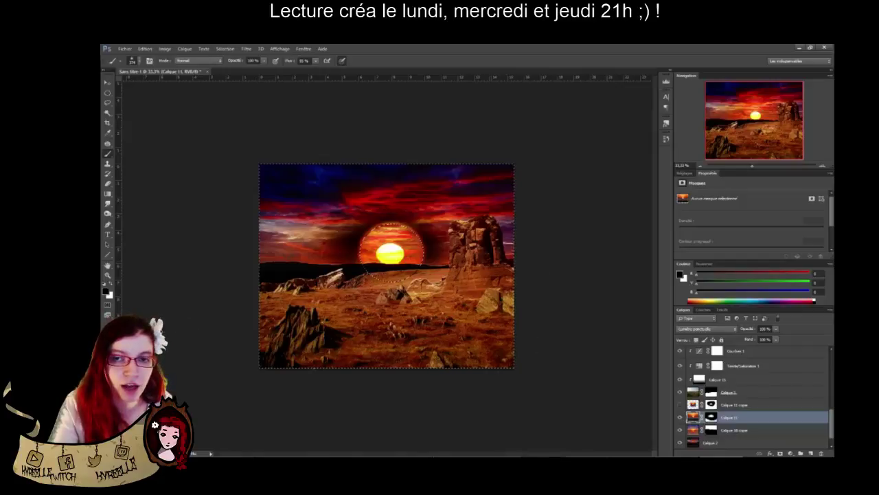
{"action": "key", "text": "alt+BackSpace"}
{"action": "key", "text": "ctrl+z"}
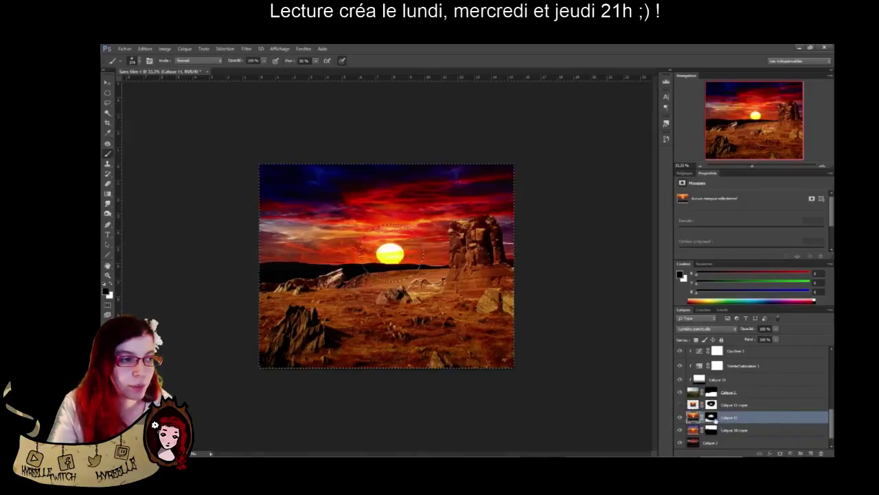
Paint black on Calque 11's mask to hide the sky outside the feathered ellipse around the sun, and remove the selection
{"action": "left_click", "coordinate": [712, 417]}
{"action": "mouse_move", "coordinate": [510, 176]}
{"action": "left_mouse_down"}
{"action": "mouse_move", "coordinate": [182, 165]}
{"action": "mouse_move", "coordinate": [451, 198]}
{"action": "mouse_move", "coordinate": [284, 218]}
{"action": "mouse_move", "coordinate": [547, 252]}
{"action": "left_mouse_up"}
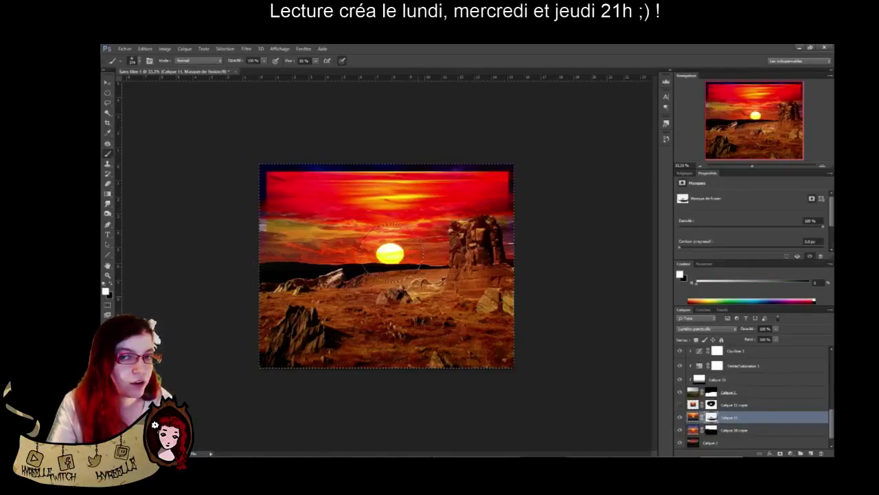
{"action": "key", "text": "ctrl+z"}
{"action": "key", "text": "x"}
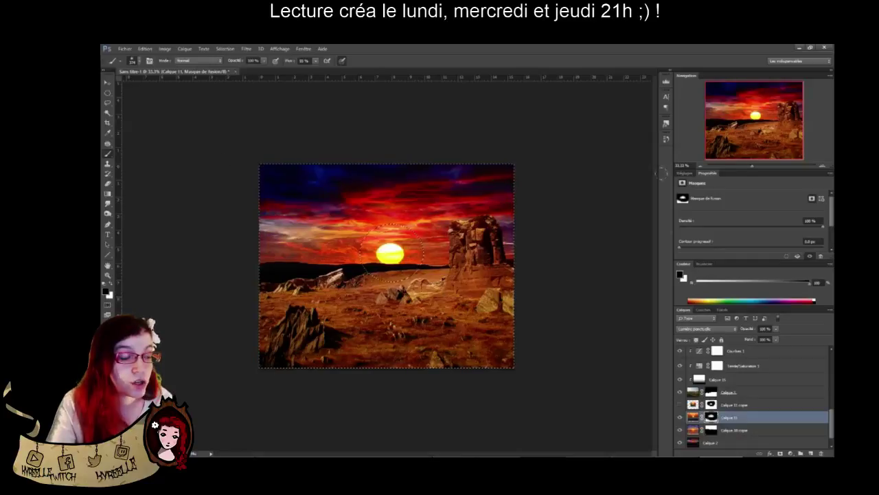
{"action": "left_click_drag", "start_coordinate": [131, 199], "coordinate": [577, 219]}
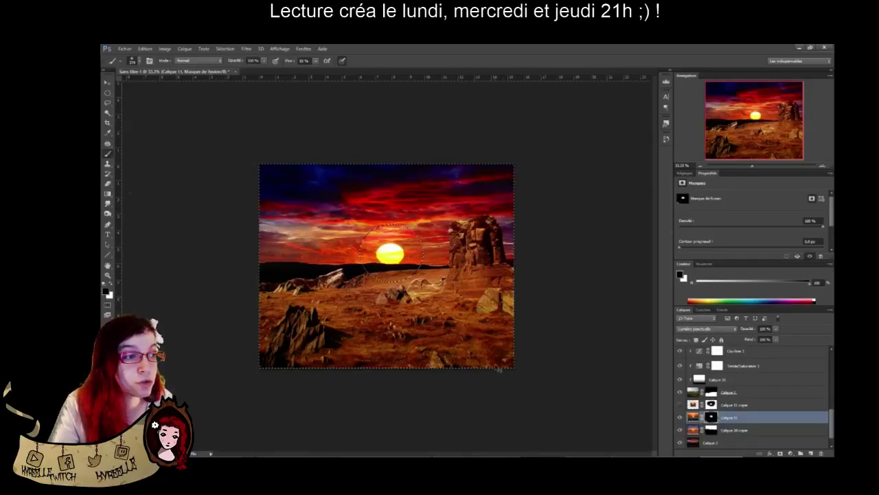
{"action": "key", "text": "ctrl+d"}
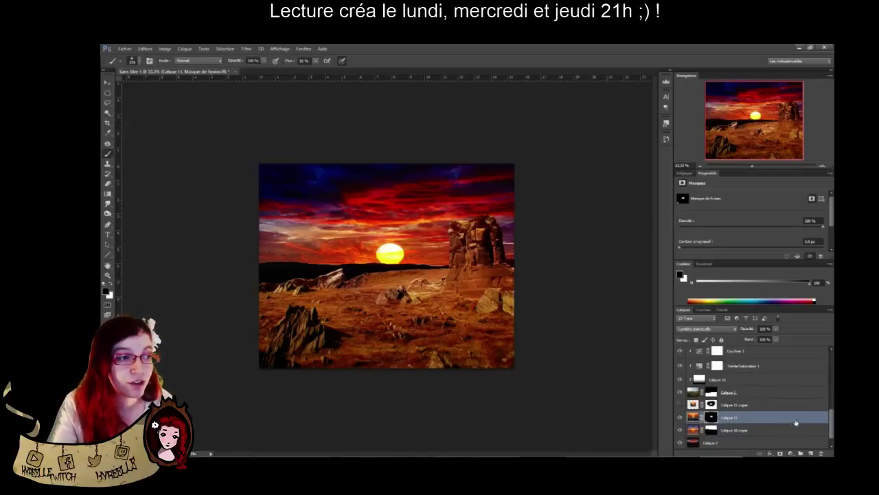
Select the orange texture layer Calque 3 and set its opacity to 100 %
{"action": "left_click_drag", "start_coordinate": [832, 420], "coordinate": [834, 419]}
{"action": "scroll", "coordinate": [832, 418], "scroll_direction": "down", "scroll_amount": 2}
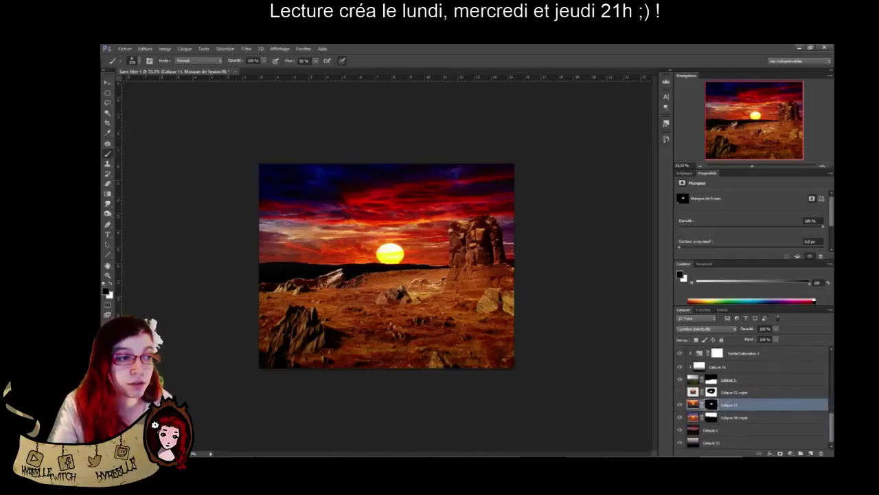
{"action": "scroll", "coordinate": [834, 435], "scroll_direction": "up", "scroll_amount": 5}
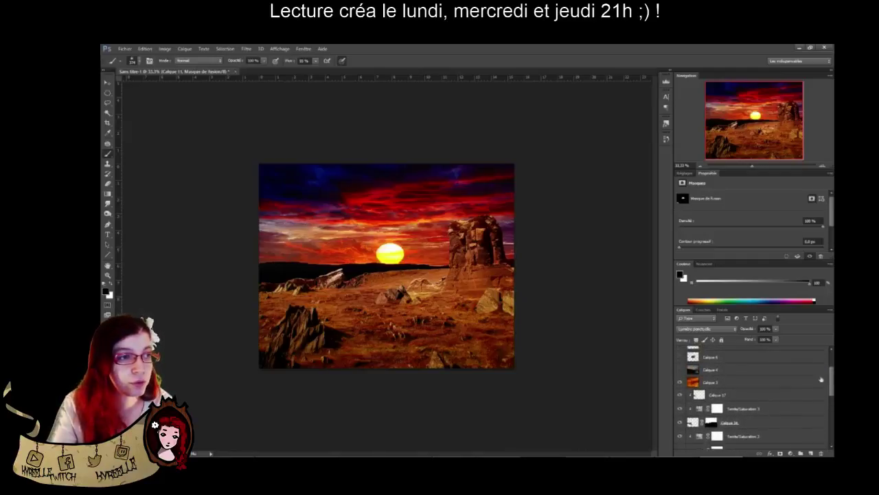
{"action": "left_click", "coordinate": [734, 383]}
{"action": "left_click", "coordinate": [762, 329]}
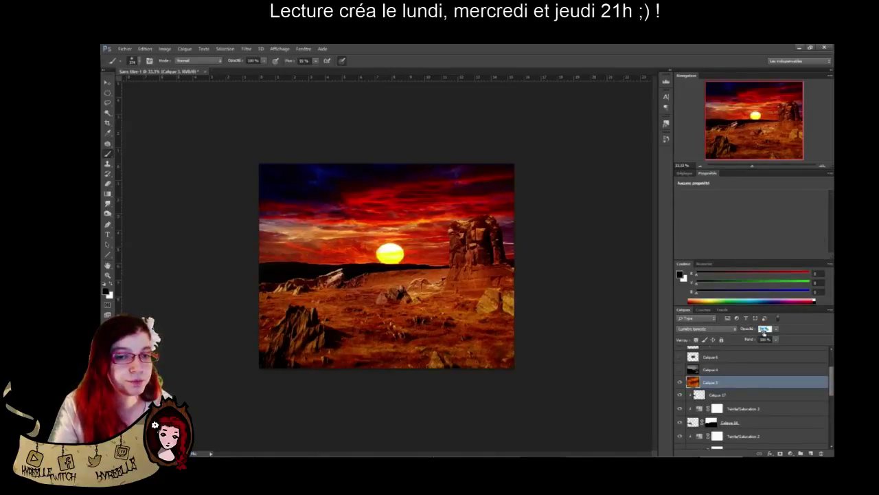
{"action": "key", "text": "Return"}
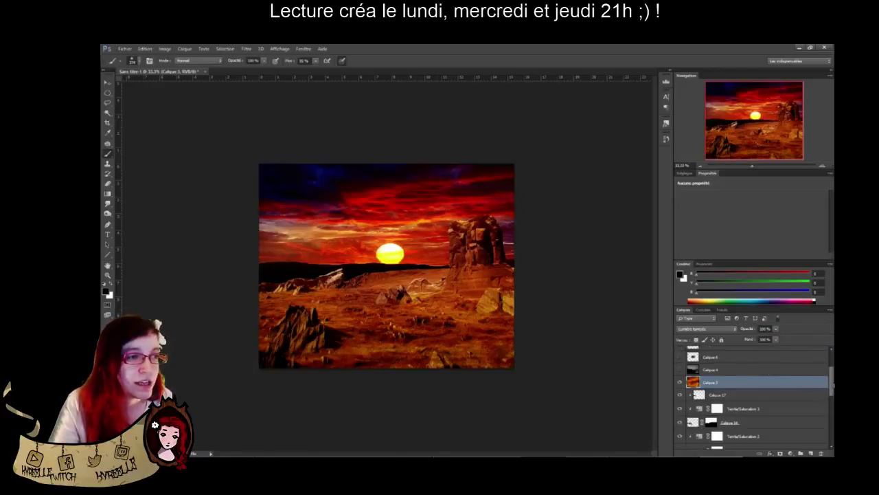
Move the dark coastal hill layer Calque 4 directly below Calque 14 in the stack and make it visible
{"action": "left_click", "coordinate": [681, 372]}
{"action": "left_click", "coordinate": [680, 372]}
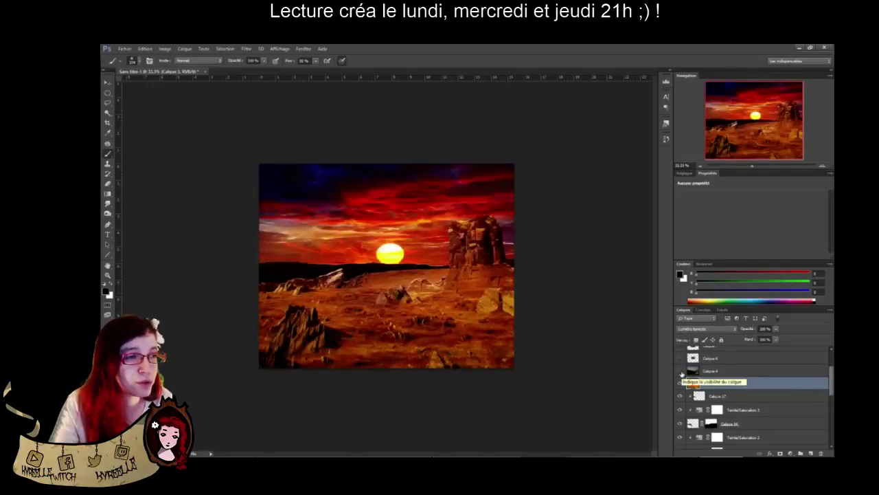
{"action": "left_click_drag", "start_coordinate": [708, 371], "coordinate": [778, 408]}
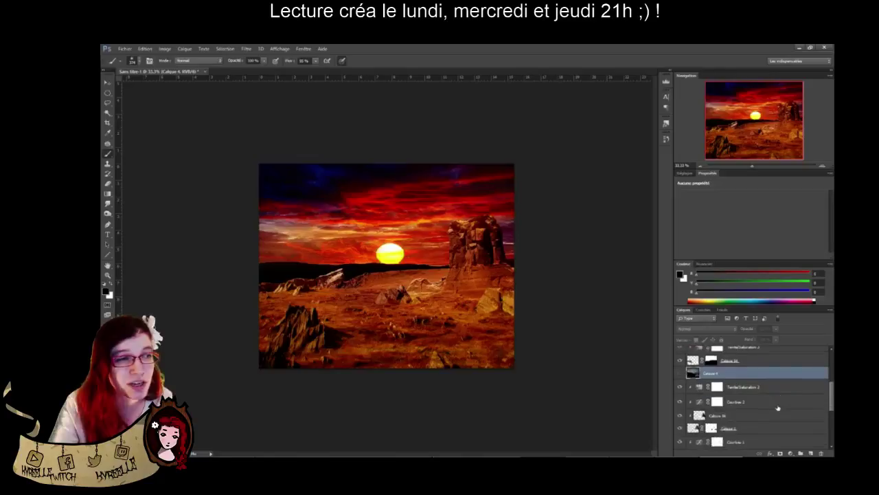
{"action": "left_click", "coordinate": [679, 373]}
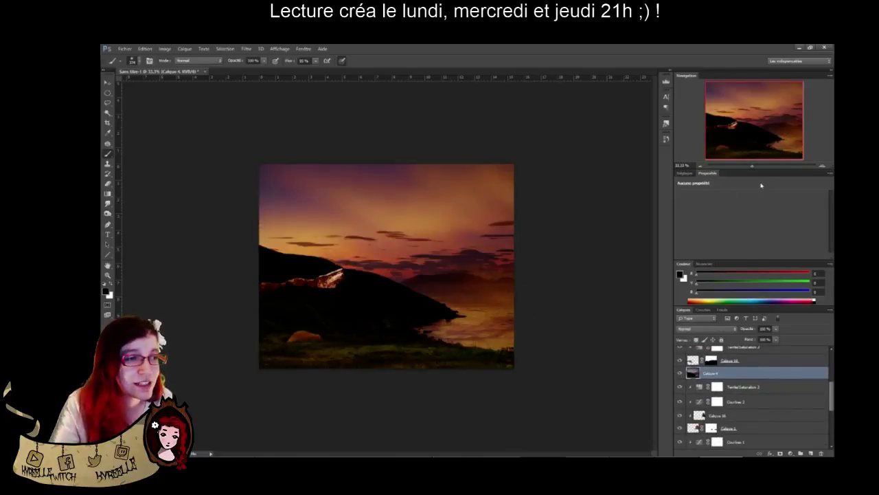
Try to outline the dark hill on Calque 4 with the Lasso tool, starting at the hill's outer end
{"action": "left_click", "coordinate": [822, 166]}
{"action": "left_click", "coordinate": [822, 166]}
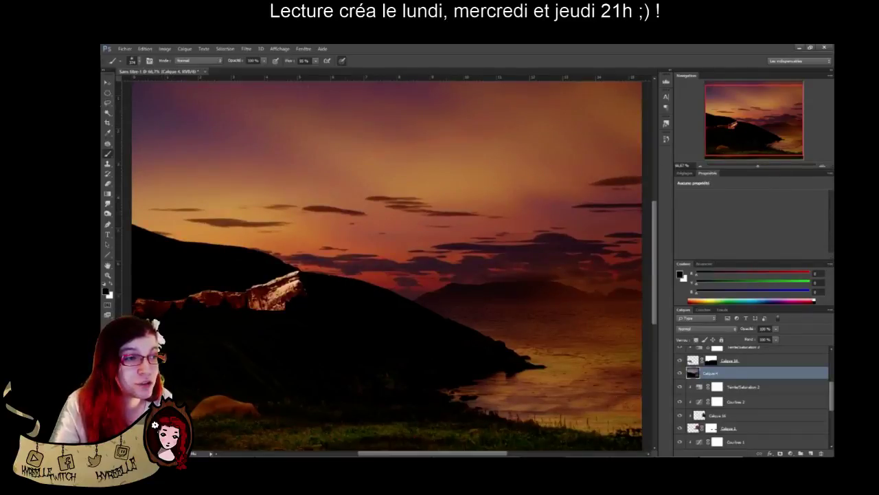
{"action": "left_click", "coordinate": [108, 103]}
{"action": "left_click_drag", "start_coordinate": [740, 136], "coordinate": [720, 132]}
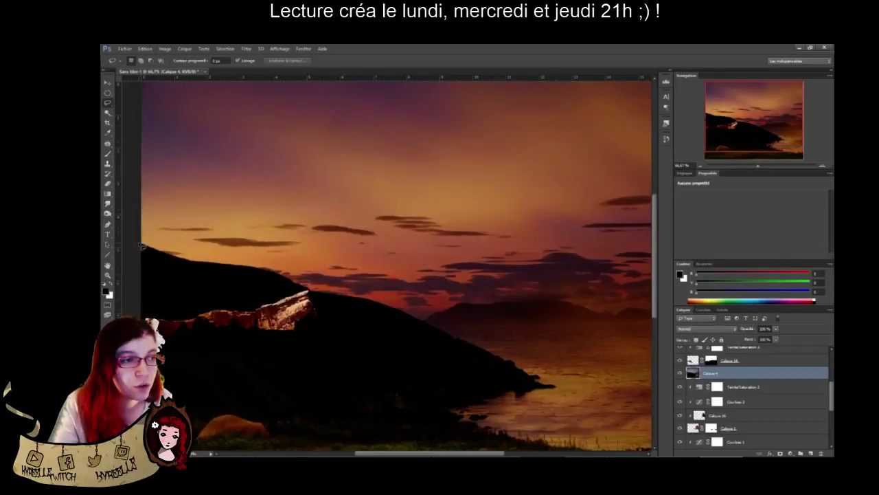
{"action": "left_click_drag", "start_coordinate": [147, 249], "coordinate": [149, 251]}
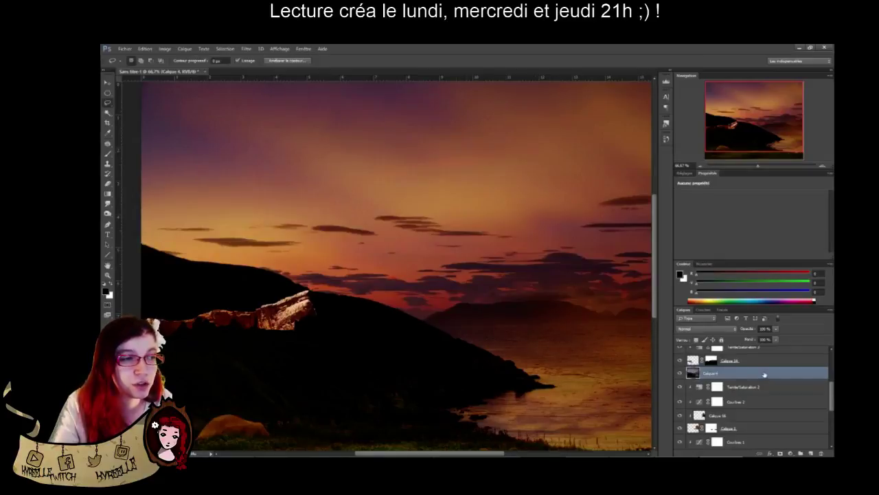
Move Calque 4 down the layer stack behind the rocks, ground and sun, placing it directly above Calque 2
{"action": "left_click_drag", "start_coordinate": [765, 376], "coordinate": [760, 437]}
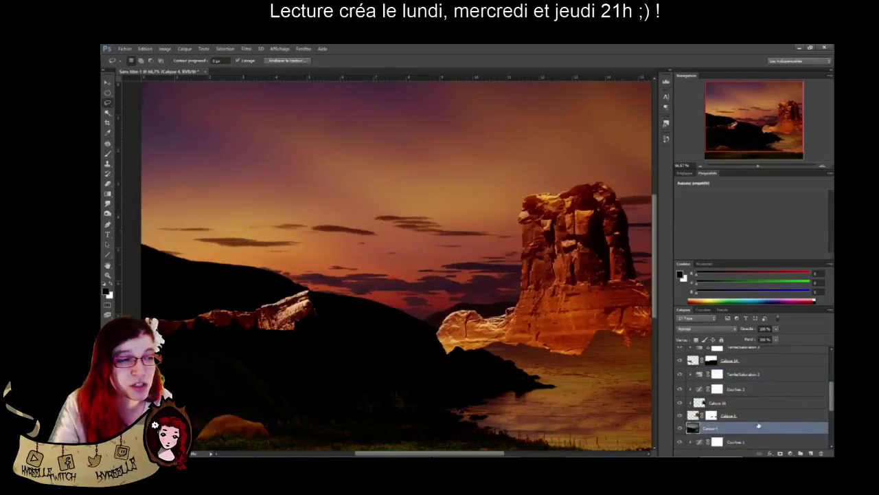
{"action": "scroll", "coordinate": [755, 405], "scroll_direction": "down", "scroll_amount": 2}
{"action": "left_click_drag", "start_coordinate": [756, 403], "coordinate": [758, 425]}
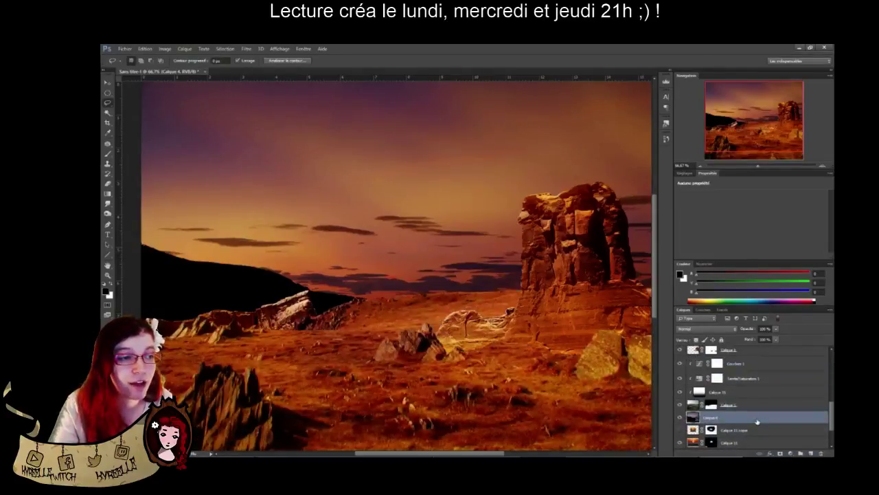
{"action": "scroll", "coordinate": [757, 420], "scroll_direction": "down", "scroll_amount": 3}
{"action": "left_click_drag", "start_coordinate": [747, 385], "coordinate": [761, 417]}
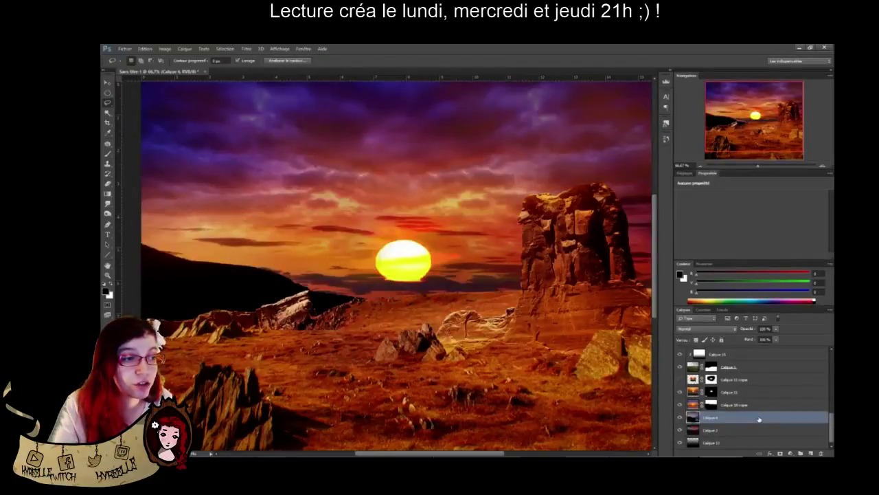
{"action": "mouse_move", "coordinate": [759, 419]}
{"action": "left_mouse_down"}
{"action": "mouse_move", "coordinate": [759, 387]}
{"action": "mouse_move", "coordinate": [766, 420]}
{"action": "left_mouse_up"}
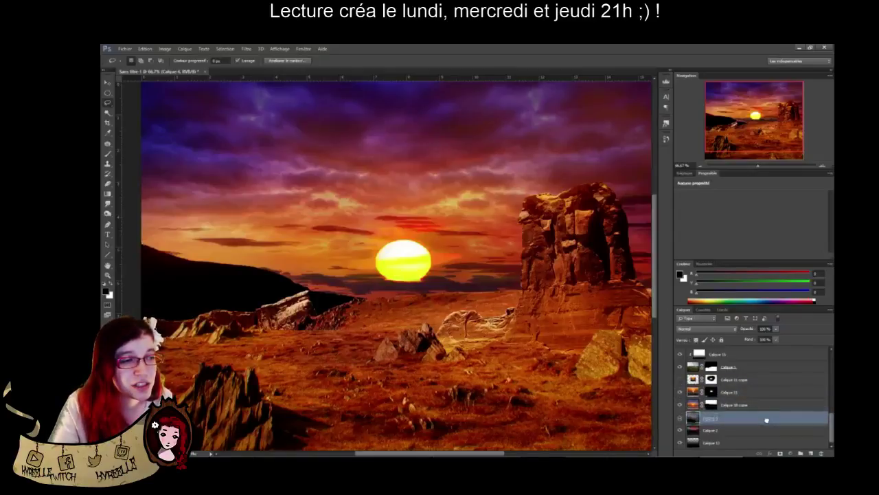
Try the blend modes on Calque 4 one after another, from Obscurcir through Teinte, and hide the layer
{"action": "left_click", "coordinate": [728, 333]}
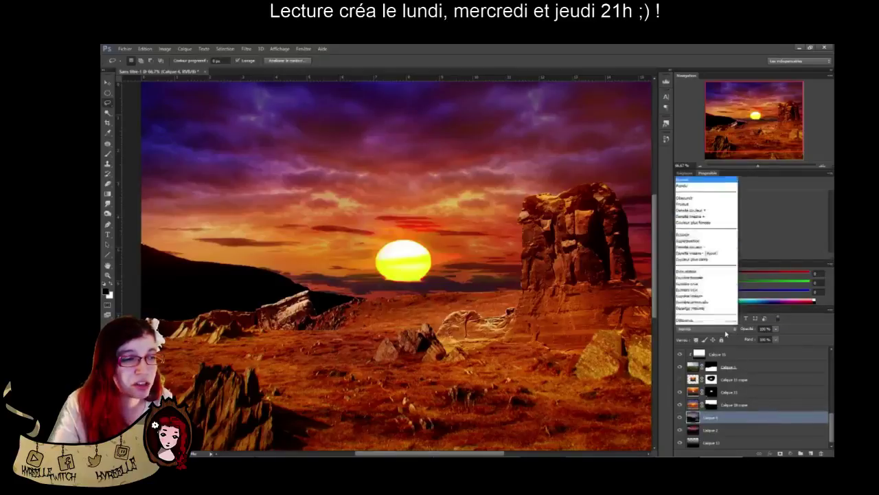
{"action": "left_click", "coordinate": [726, 333]}
{"action": "key", "text": "Down"}
{"action": "key", "text": "Down"}
{"action": "key", "text": "Down"}
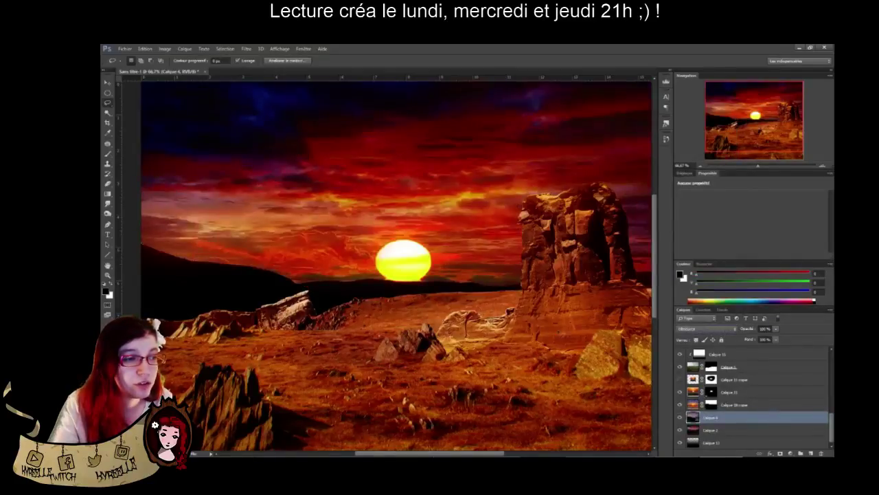
{"action": "scroll", "coordinate": [550, 312], "scroll_direction": "down", "scroll_amount": 2}
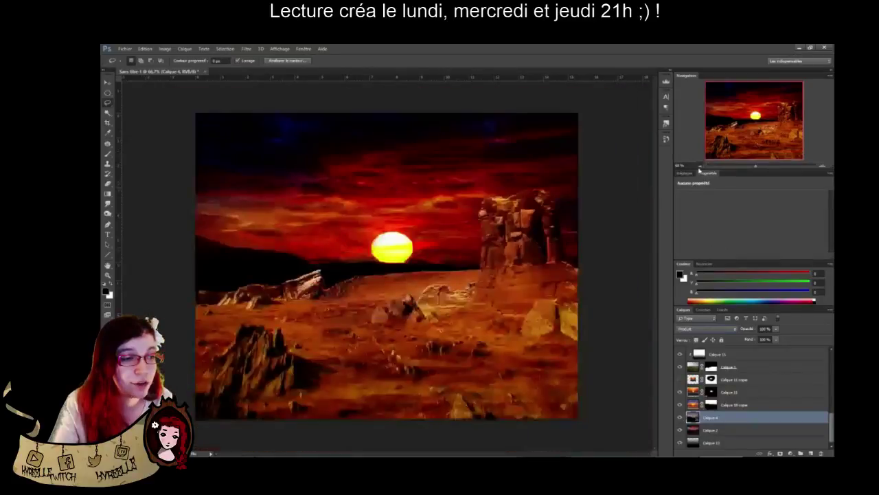
{"action": "key", "text": "Down"}
{"action": "key", "text": "Down"}
{"action": "key", "text": "Down"}
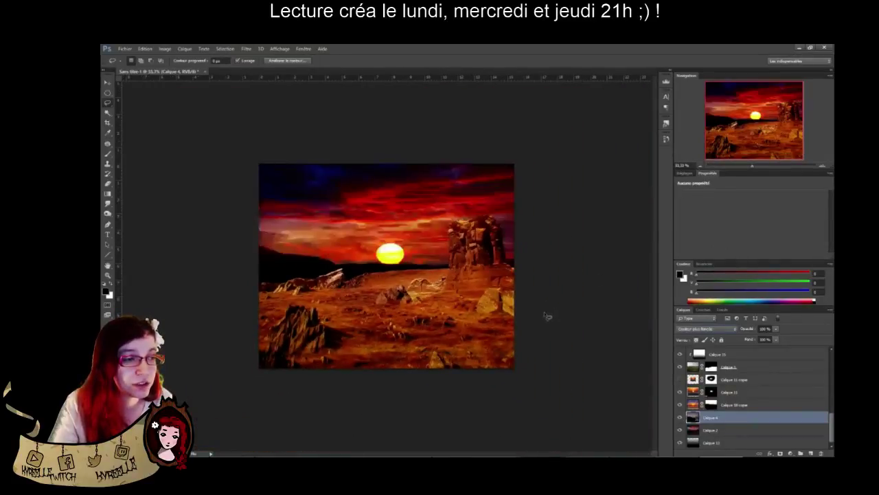
{"action": "key", "text": "Down"}
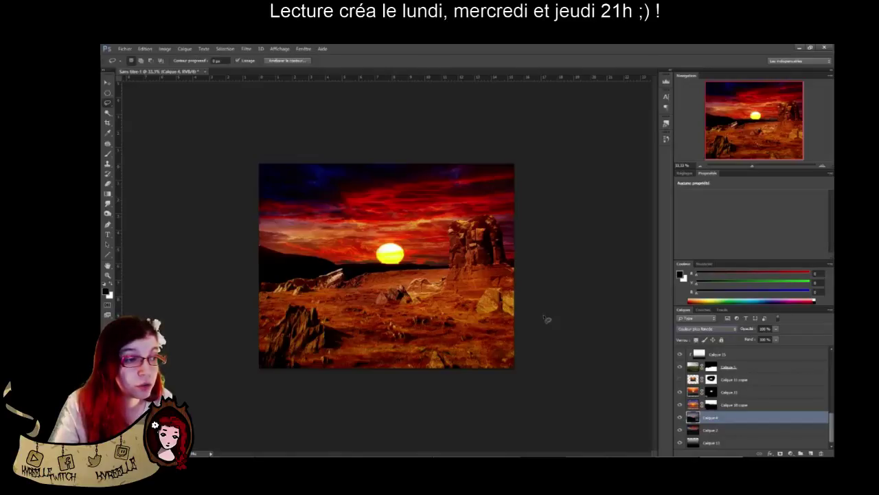
{"action": "key", "text": "Down"}
{"action": "key", "text": "Down"}
{"action": "key", "text": "Down"}
{"action": "key", "text": "Down"}
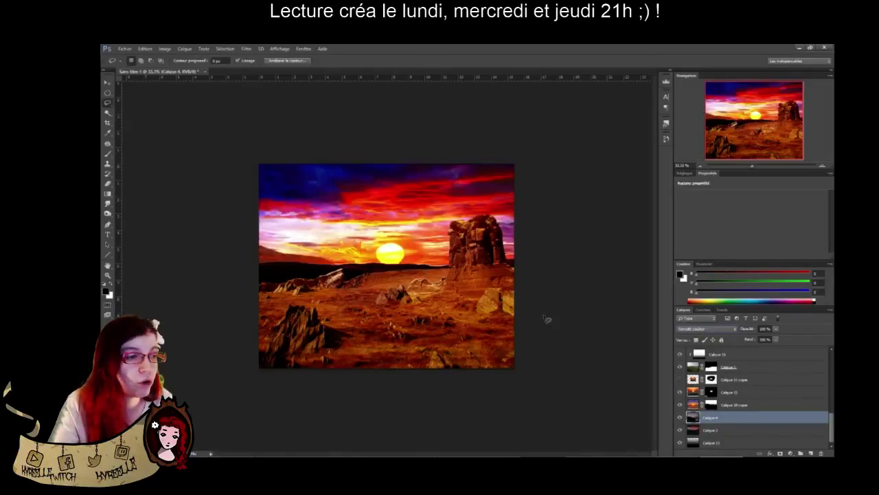
{"action": "key", "text": "Down"}
{"action": "key", "text": "Down"}
{"action": "key", "text": "Down"}
{"action": "key", "text": "Down"}
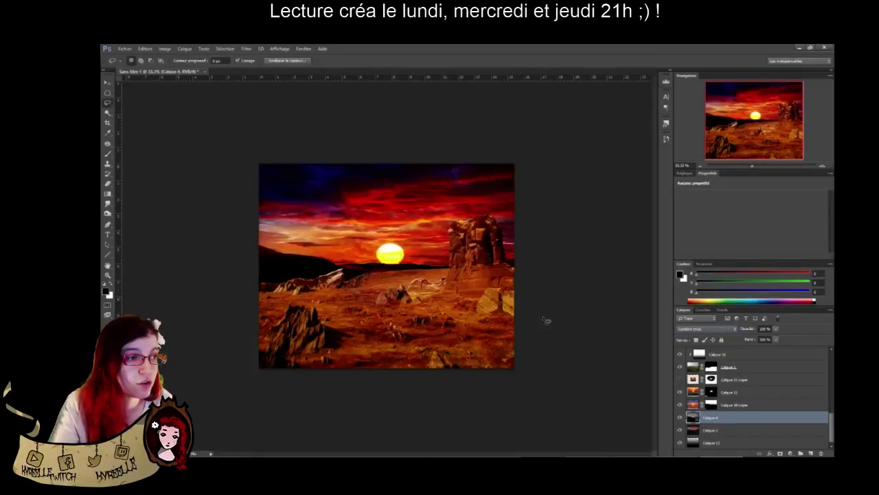
{"action": "key", "text": "Down"}
{"action": "key", "text": "Down"}
{"action": "key", "text": "Down"}
{"action": "key", "text": "Down"}
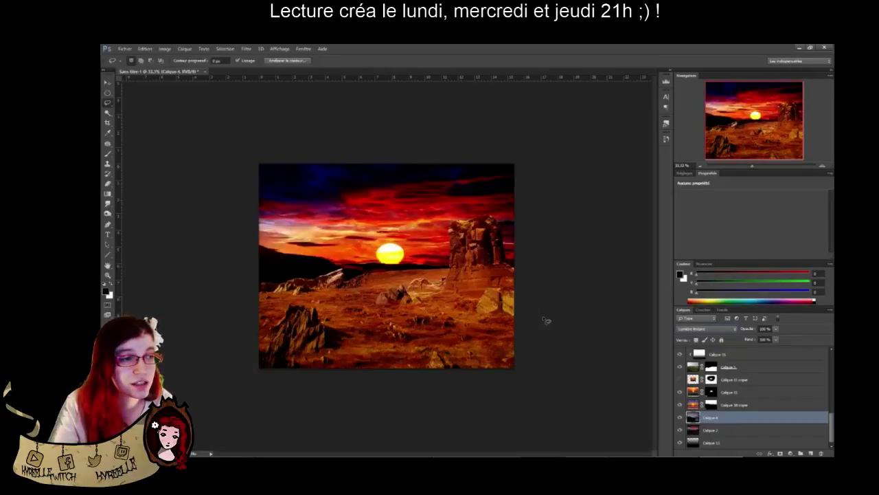
{"action": "key", "text": "Down"}
{"action": "key", "text": "Down"}
{"action": "key", "text": "Down"}
{"action": "key", "text": "Down"}
{"action": "key", "text": "Down"}
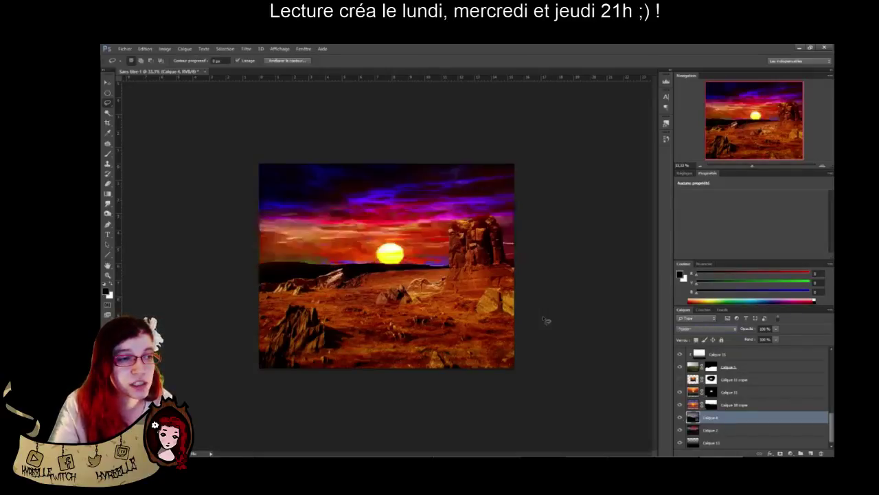
{"action": "left_click", "coordinate": [680, 417]}
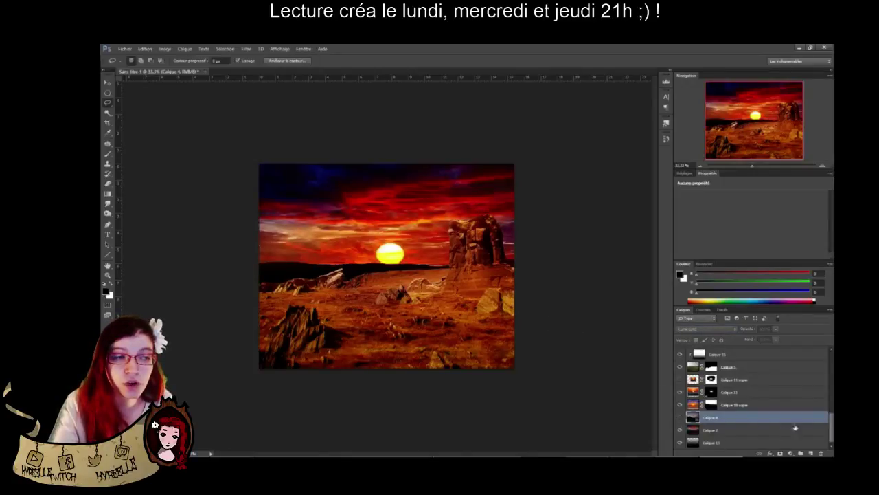
Select the crab photo layer Calque 9 in the upper part of the layer stack and make it visible
{"action": "left_click_drag", "start_coordinate": [832, 420], "coordinate": [832, 364]}
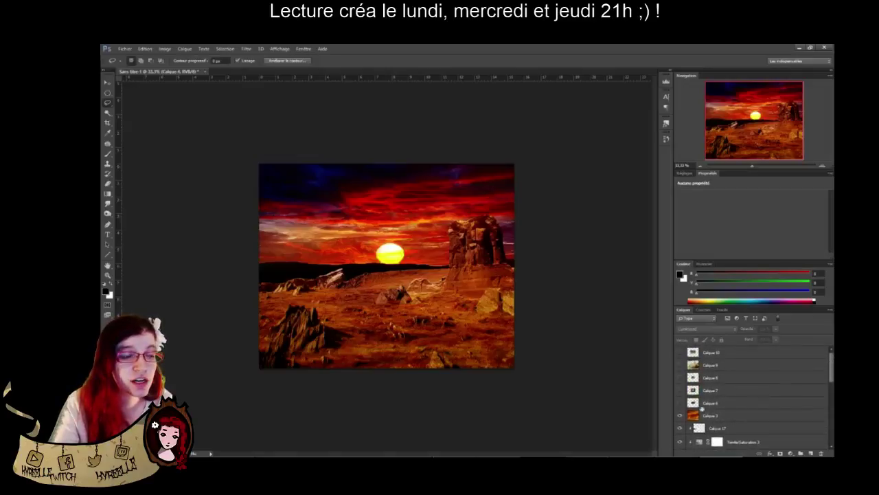
{"action": "left_click", "coordinate": [735, 406]}
{"action": "left_click", "coordinate": [710, 367]}
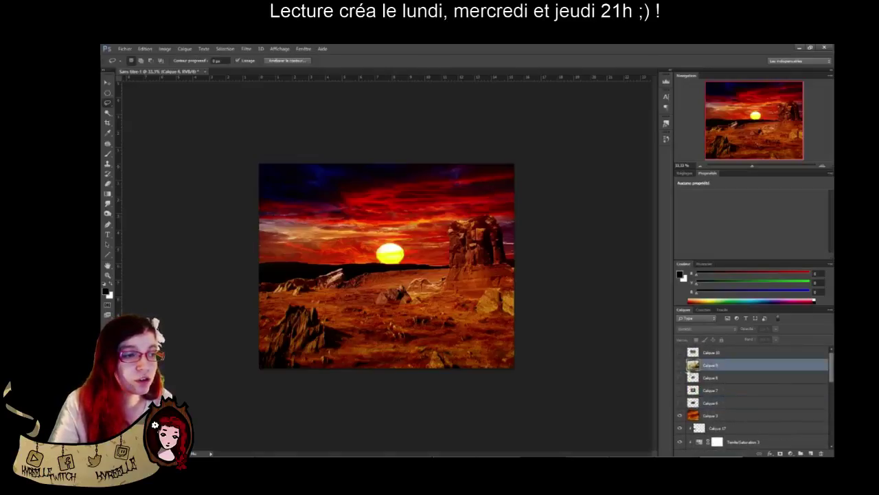
{"action": "left_click", "coordinate": [681, 365]}
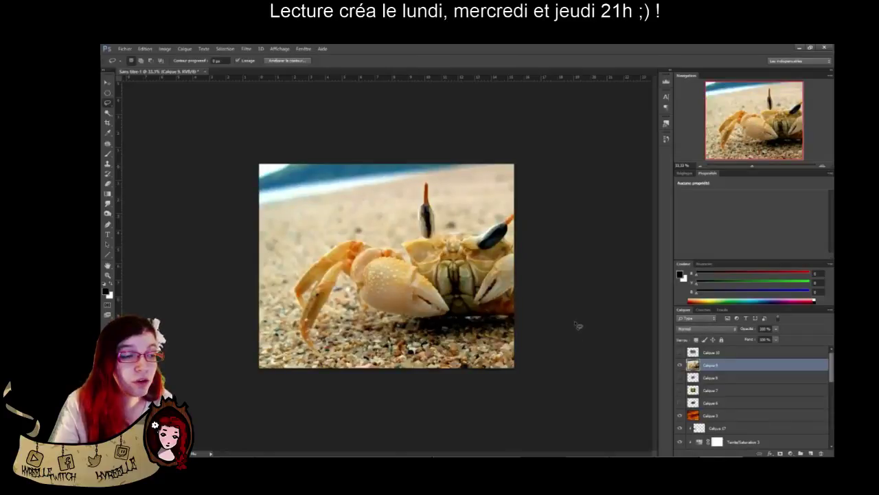
{"action": "key", "text": "ctrl+t"}
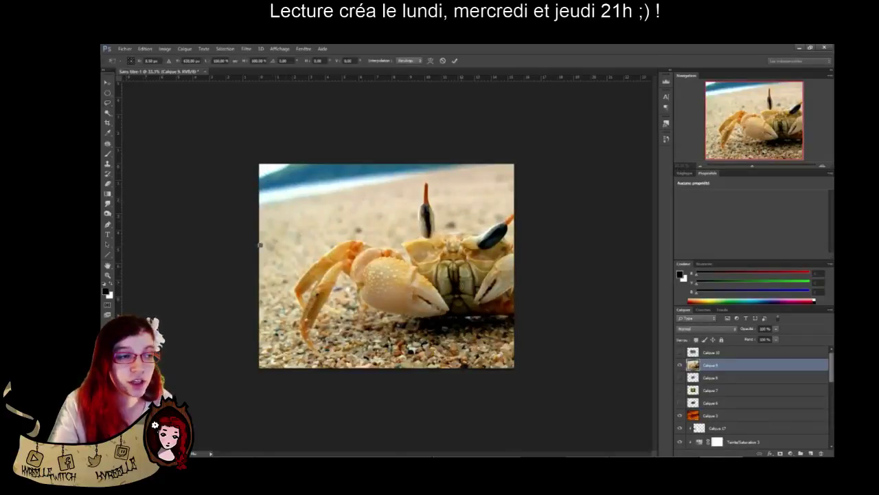
{"action": "key", "text": "Return"}
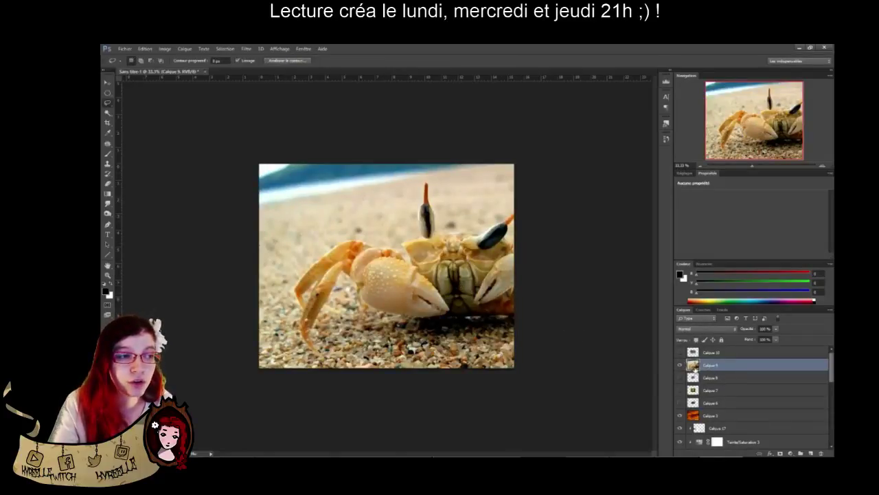
{"action": "key", "text": "ctrl+t"}
{"action": "left_click_drag", "start_coordinate": [386, 251], "coordinate": [375, 259]}
{"action": "key", "text": "Return"}
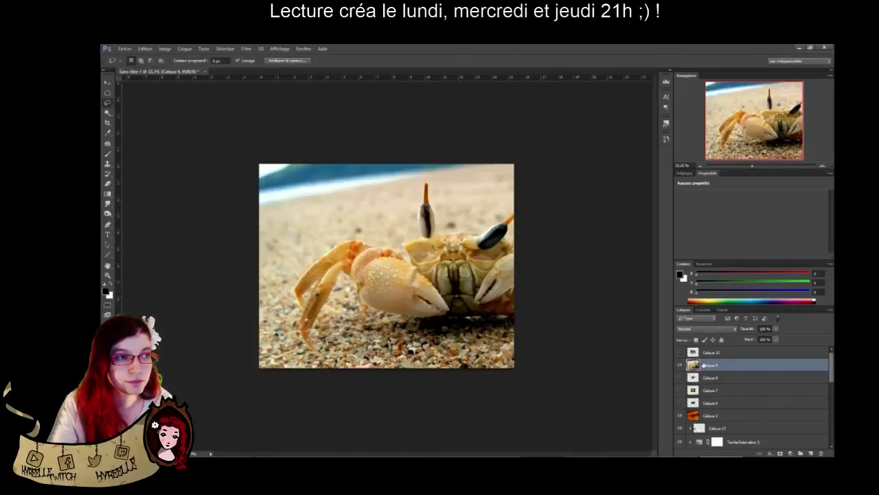
Move the crab photo on Calque 9 slightly up and left on the canvas with the Move tool
{"action": "left_click", "coordinate": [107, 82]}
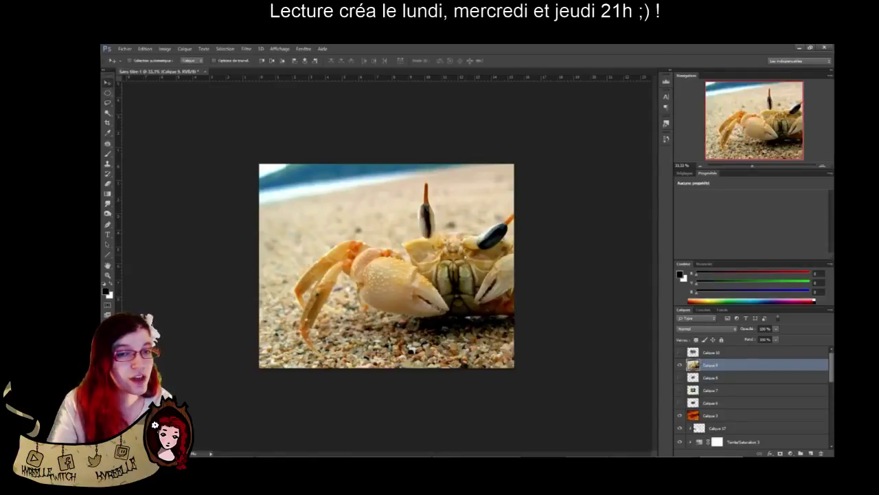
{"action": "left_click_drag", "start_coordinate": [464, 261], "coordinate": [452, 241]}
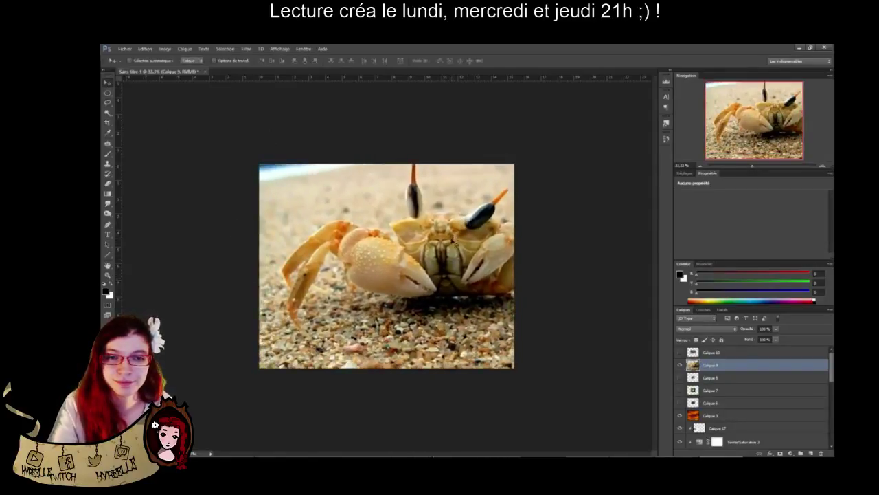